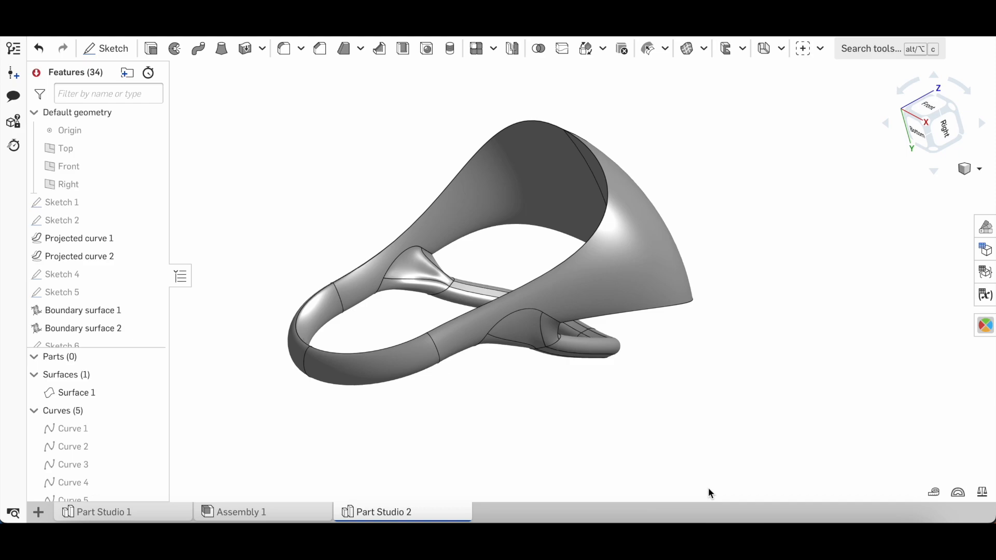
right_click_drag(551, 240, 600, 188)
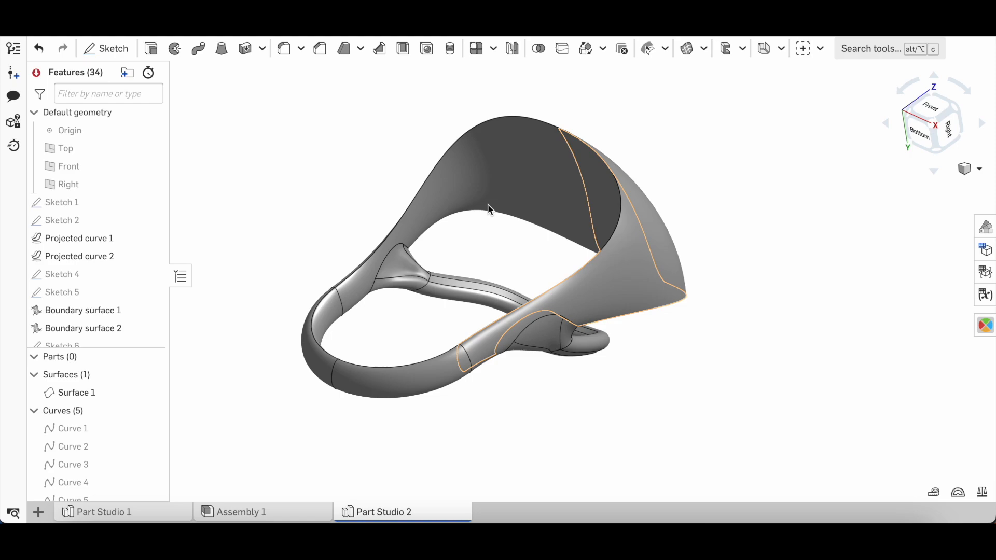
right_click_drag(434, 251, 483, 105)
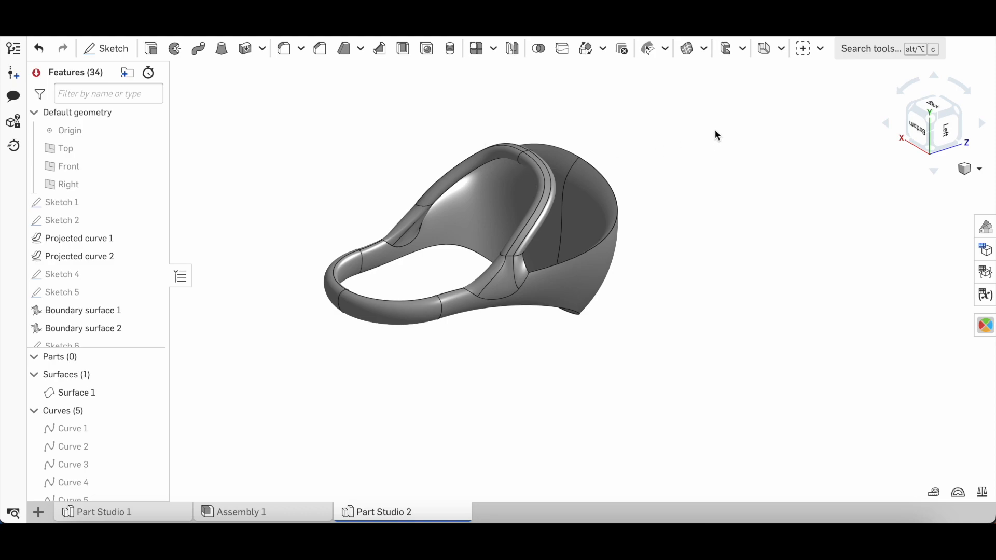
mouse_move(566, 255)
right_mouse_down()
mouse_move(562, 238)
mouse_move(527, 233)
mouse_move(569, 229)
mouse_move(593, 249)
mouse_move(578, 229)
mouse_move(504, 244)
mouse_move(564, 244)
right_mouse_up()
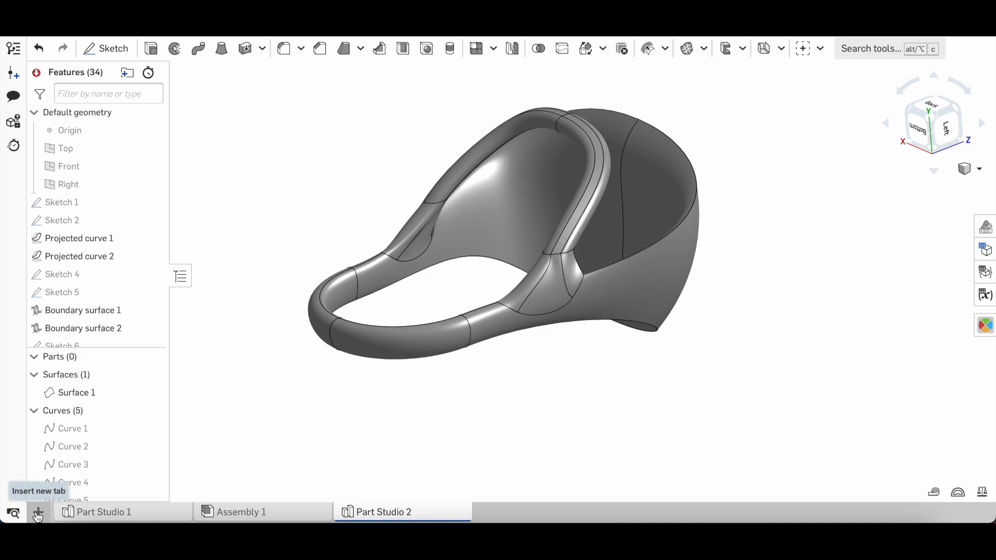
Step: Create a new Part Studio in the document and open it
left_click(38, 513)
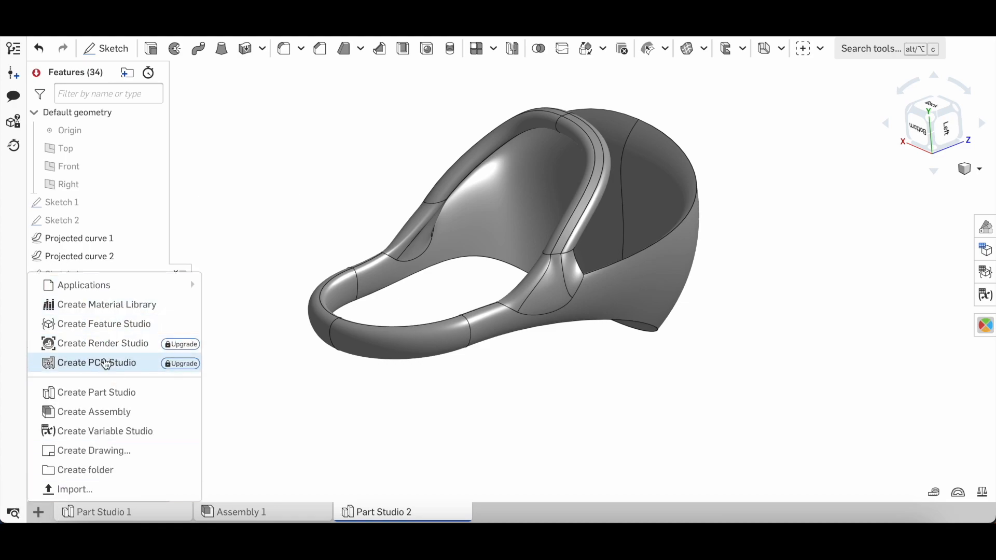
left_click(101, 393)
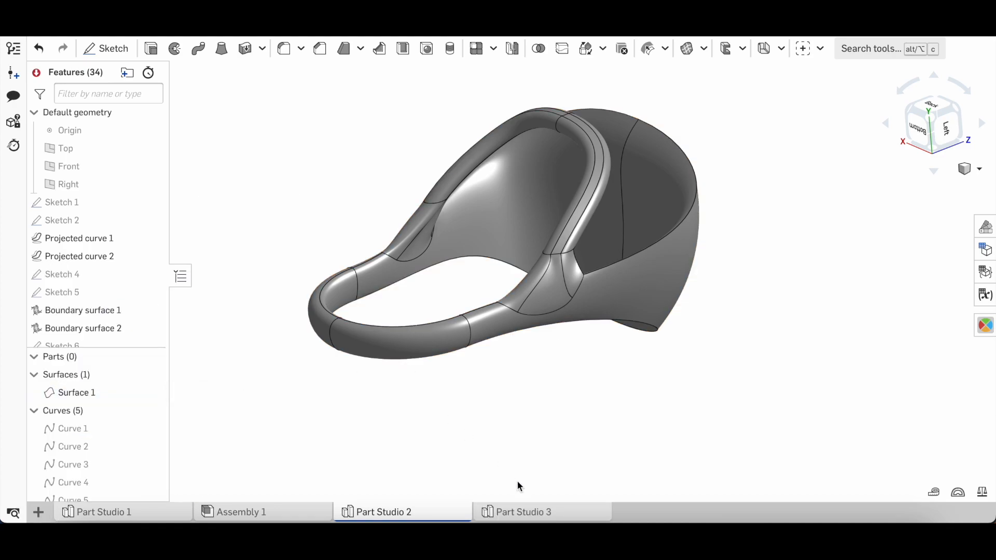
left_click(524, 513)
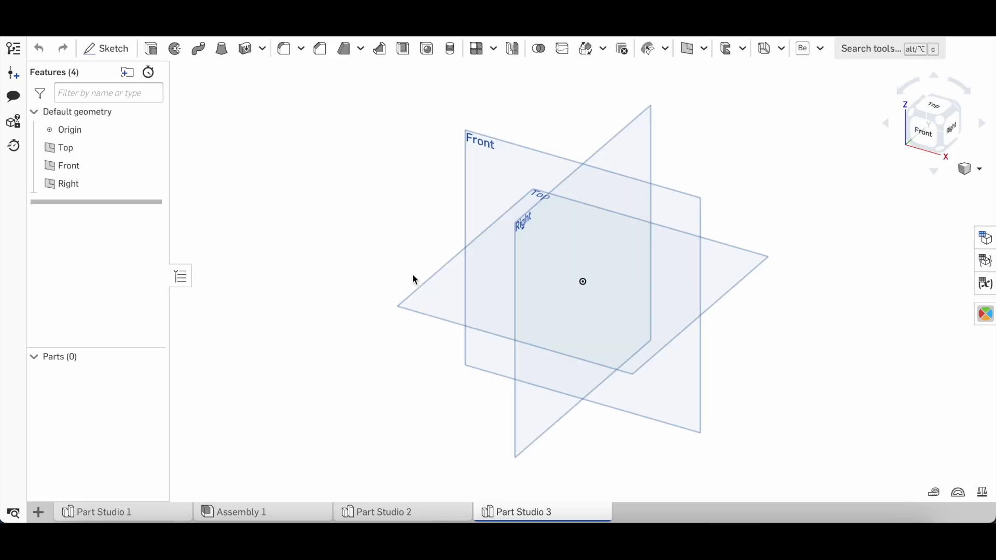
Step: Start a new sketch on the Top plane, viewed face-on
left_click(430, 293)
key("n")
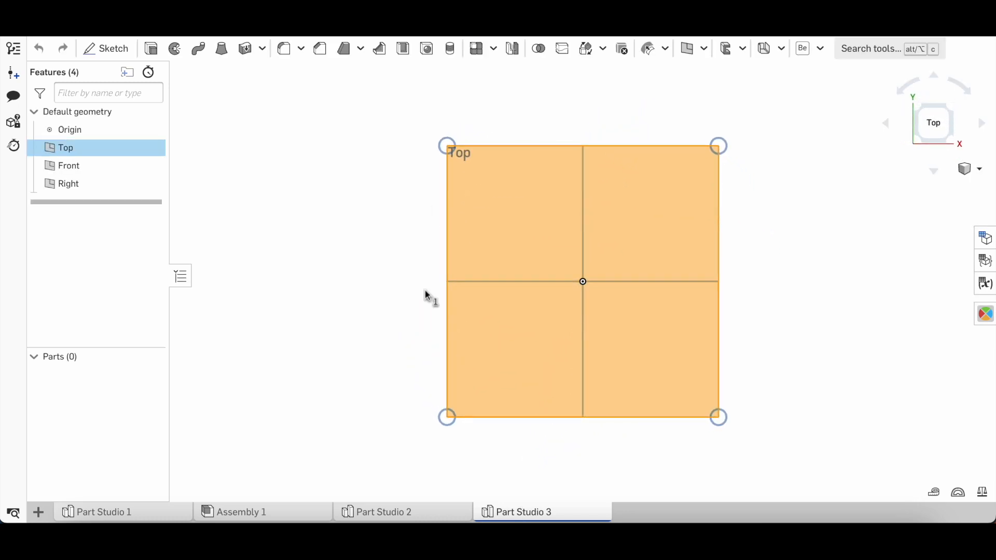
scroll(351, 255, "down", 1)
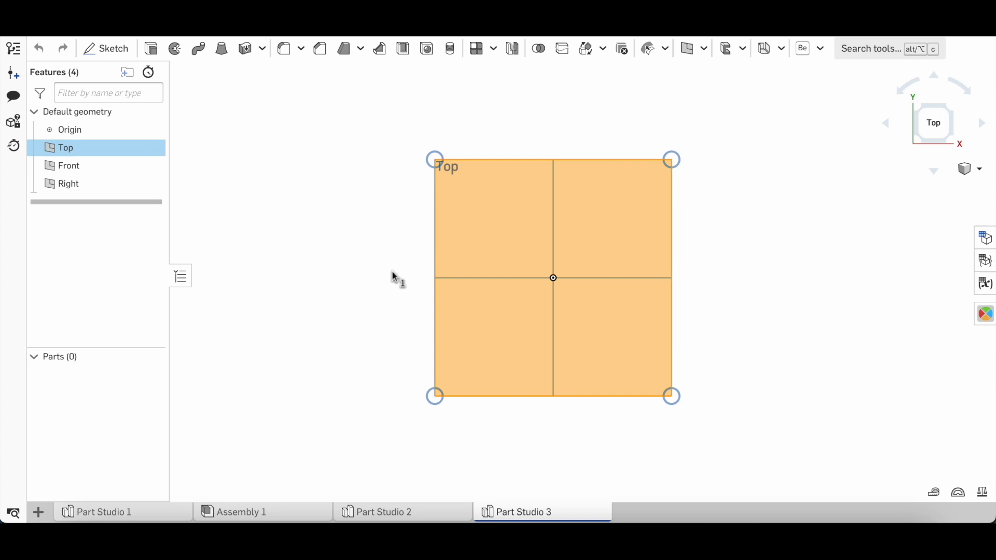
left_click(109, 49)
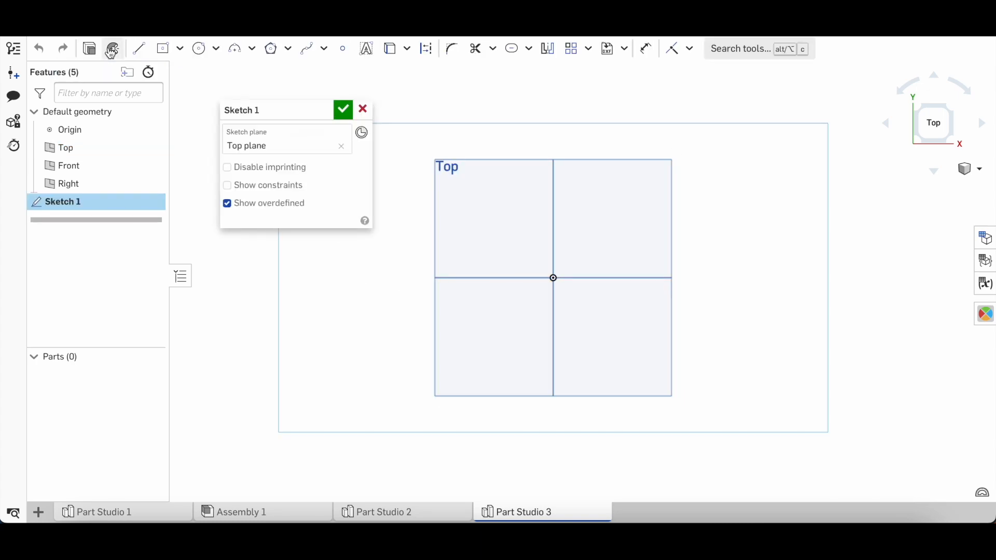
Step: Draw a vertical construction line about 92 mm long upward from the origin
left_click(139, 49)
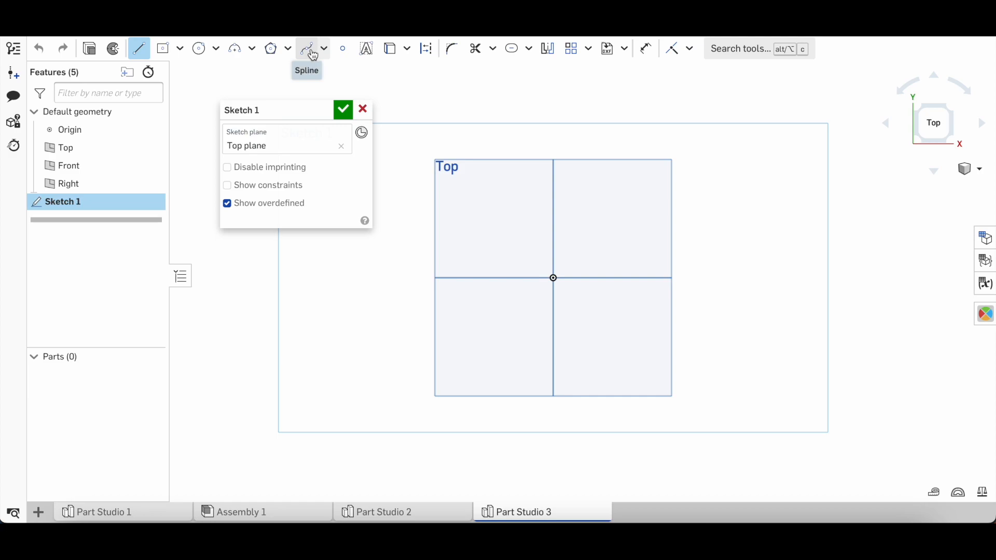
left_click(553, 278)
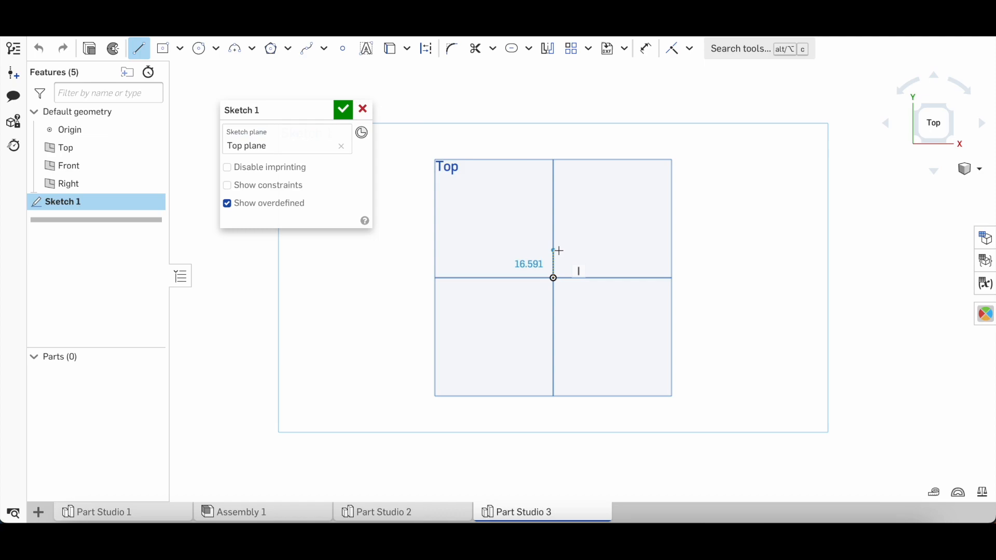
key("Escape")
key("l")
left_click(552, 278)
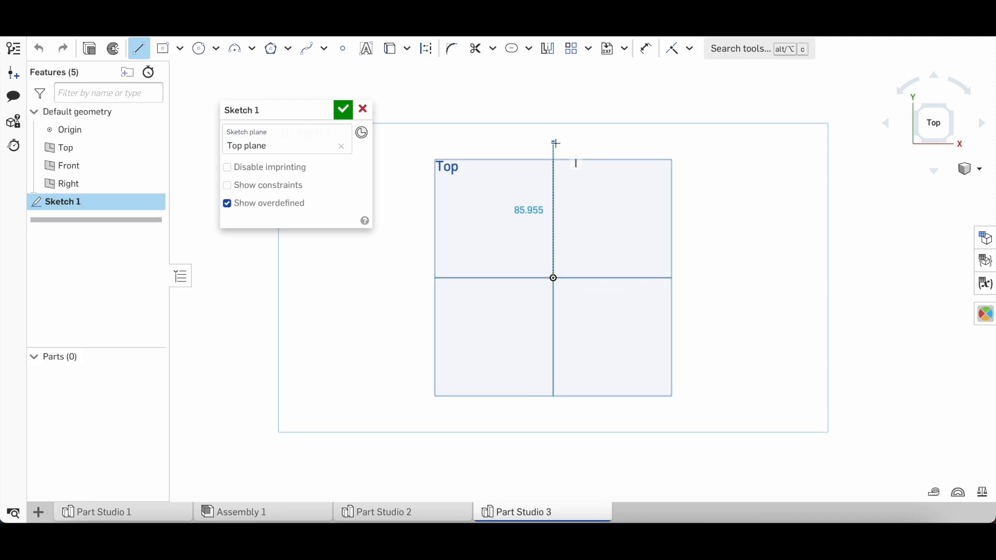
key("q")
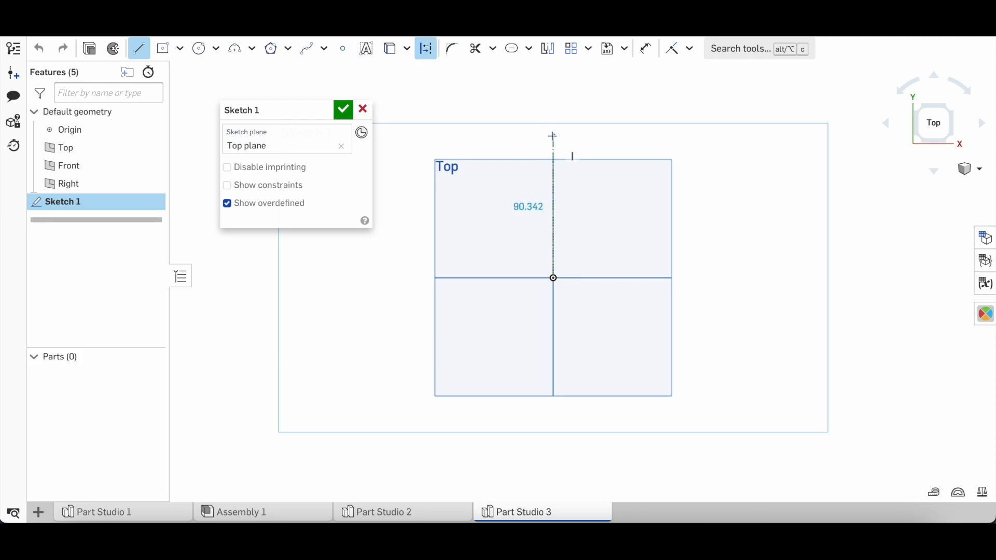
left_click(553, 133)
key("Escape")
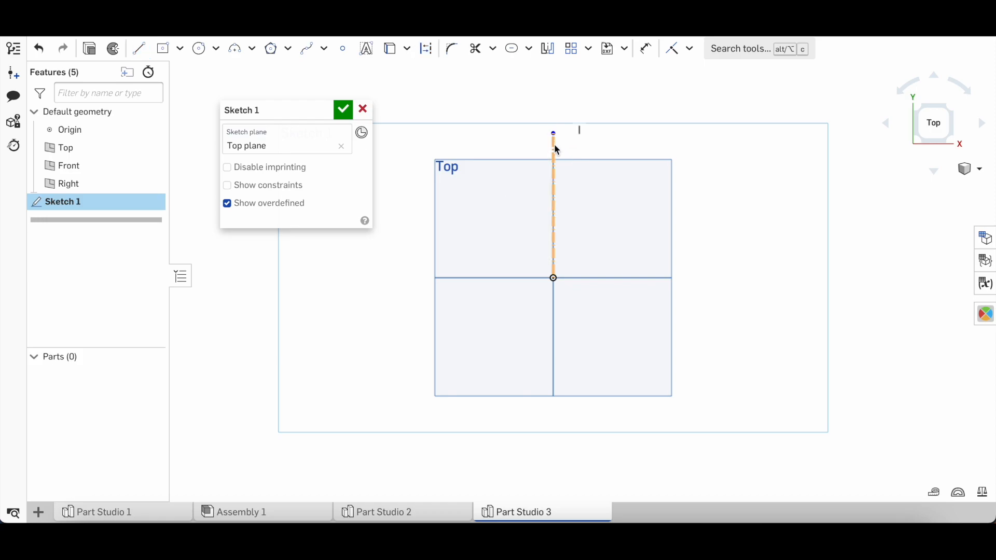
Step: Dimension the construction line's length as 350 mm and place the dimension clear of the line
key("d")
left_click(553, 157)
left_click(502, 180)
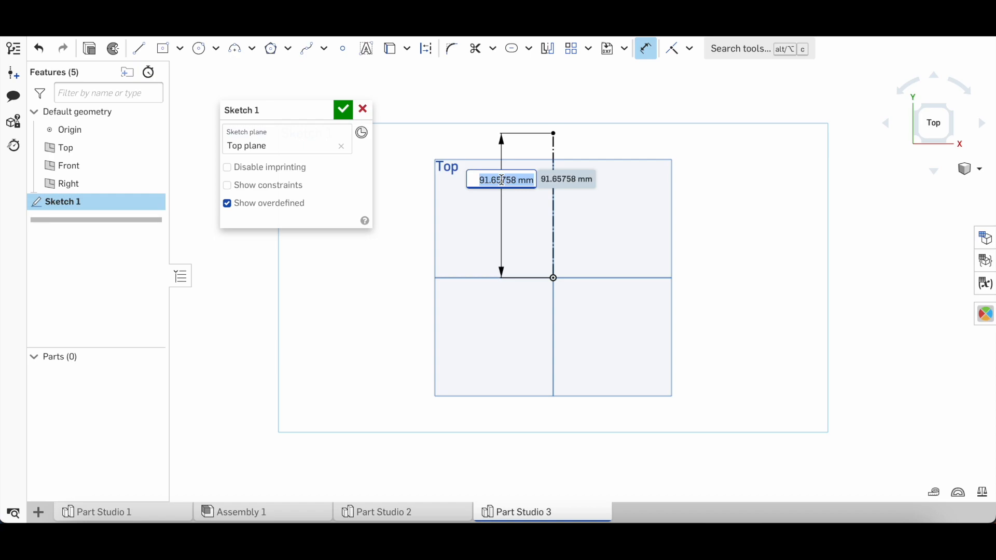
type("350")
key("Return")
scroll(460, 308, "down", 3)
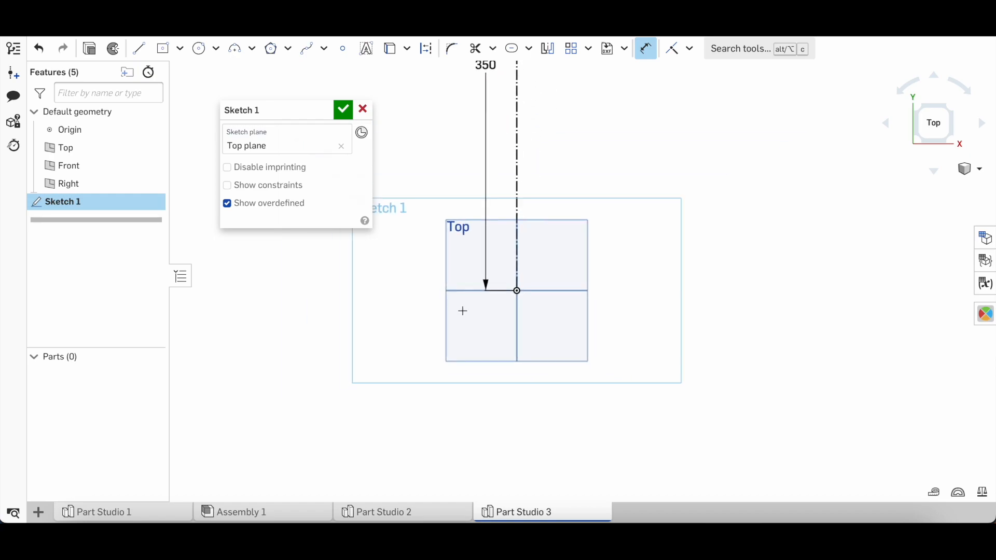
scroll(479, 363, "down", 3)
scroll(476, 168, "up", 3)
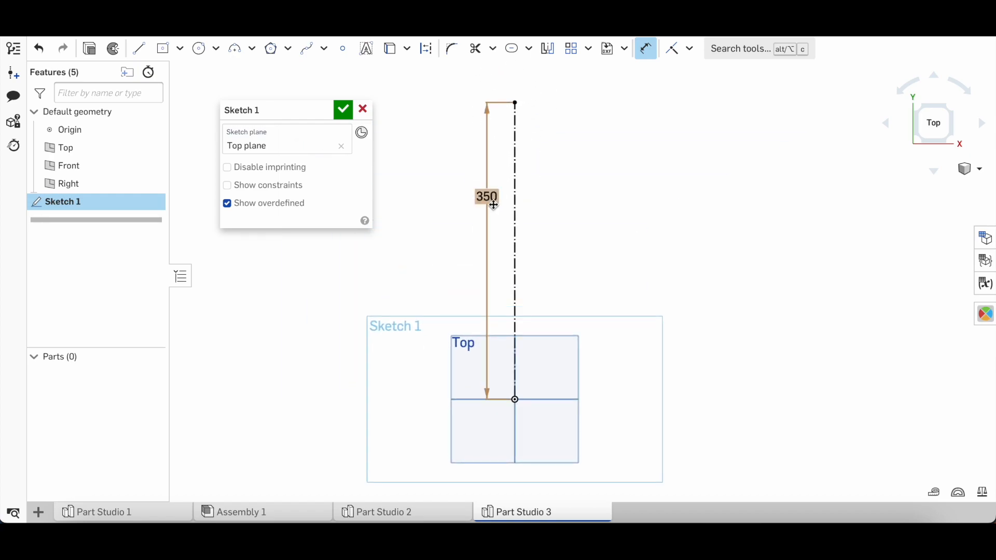
key("Escape")
left_click_drag(491, 201, 425, 215)
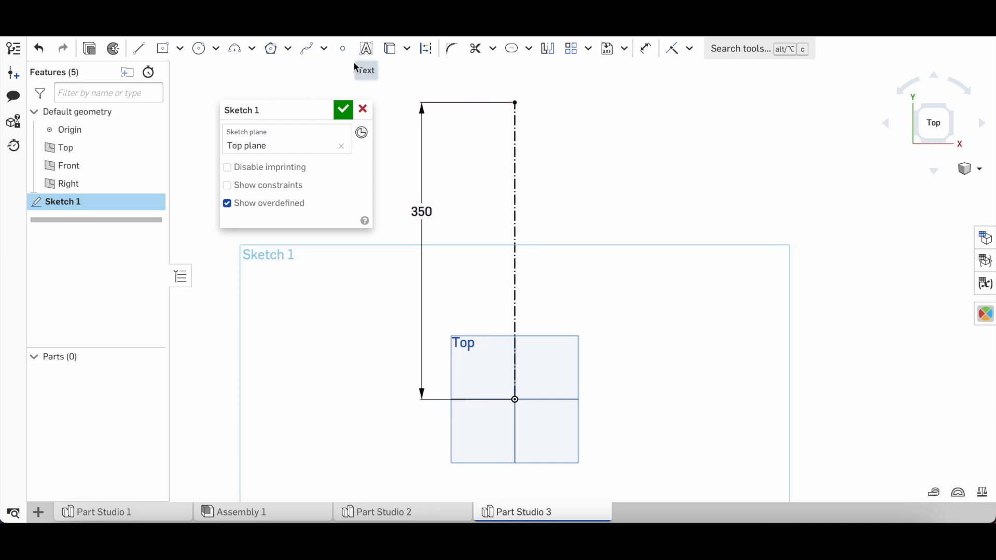
Step: Draw a two-point spline from the construction line's upper end to a point level with the origin on its right
left_click(307, 53)
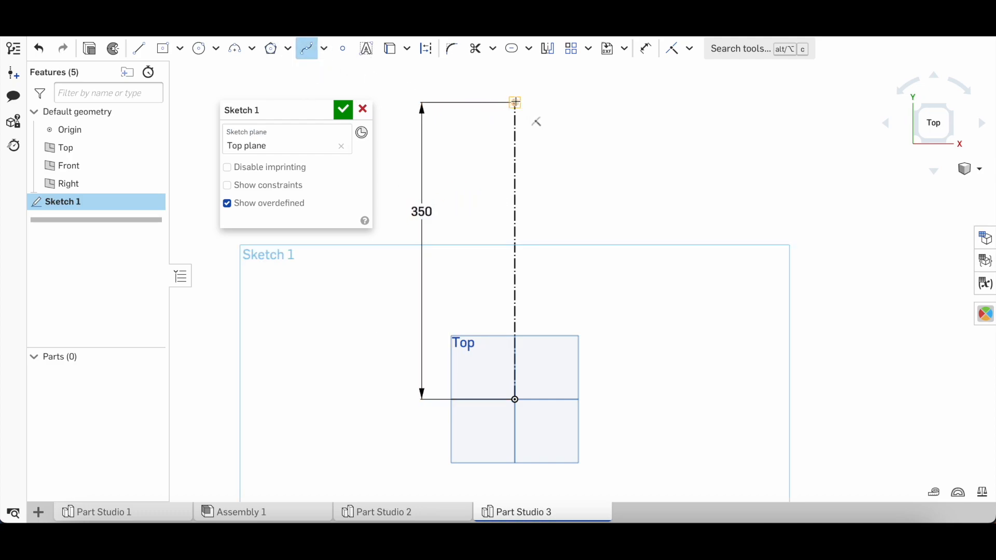
left_click(515, 102)
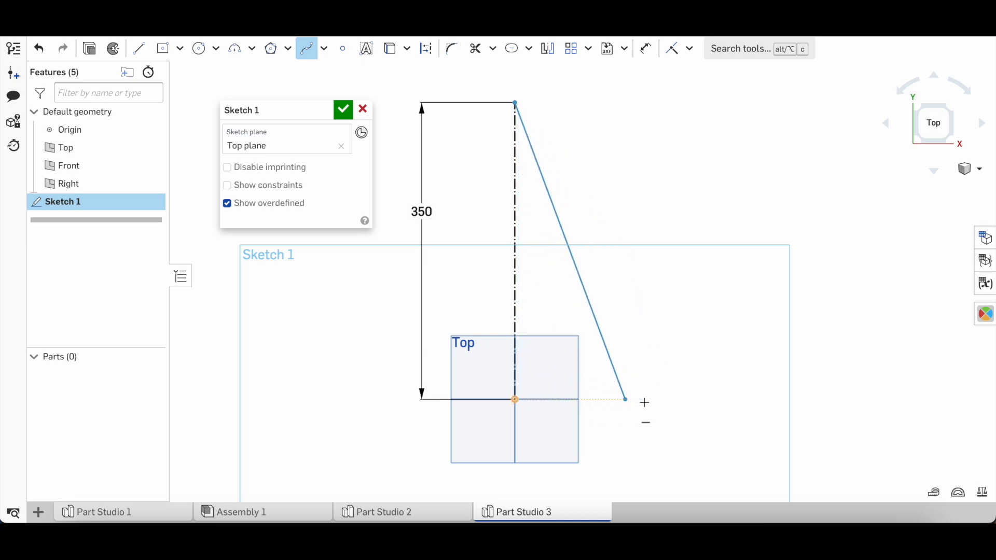
left_click(657, 400)
key("Escape")
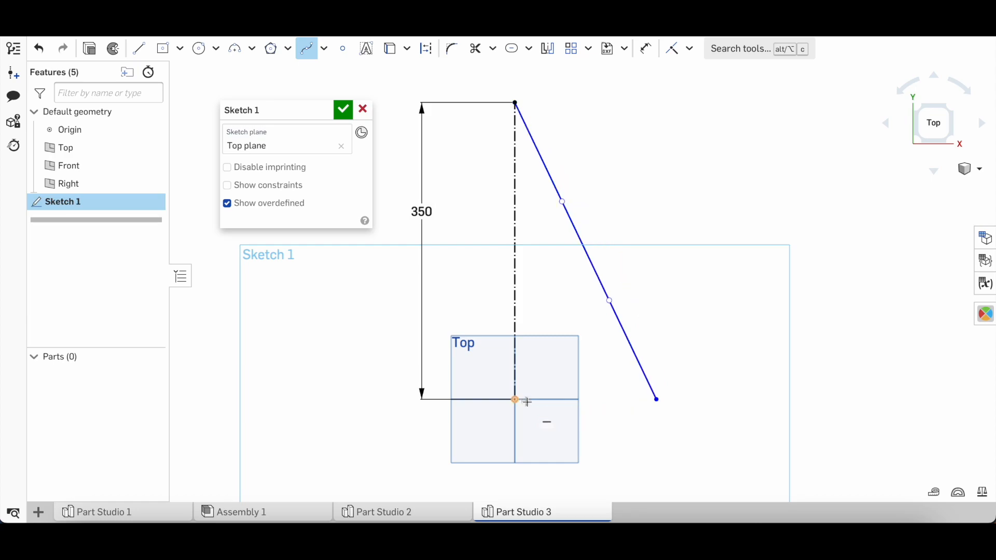
key("Escape")
Step: Bend the spline by its lower tangent handle, then constrain the lower handle vertical and the upper handle horizontal
left_click_drag(610, 301, 669, 294)
left_click(666, 321)
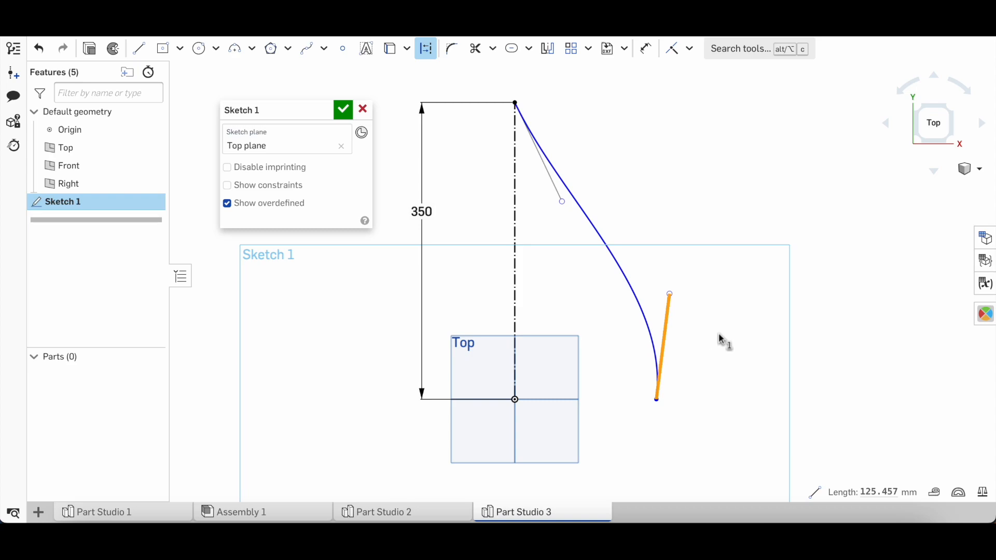
key("v")
left_click(550, 184)
key("d")
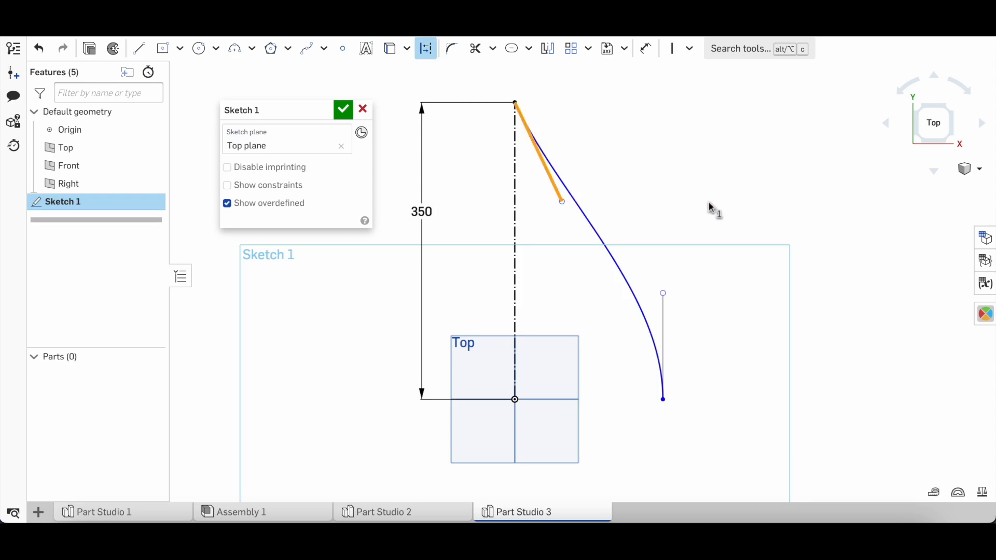
key("h")
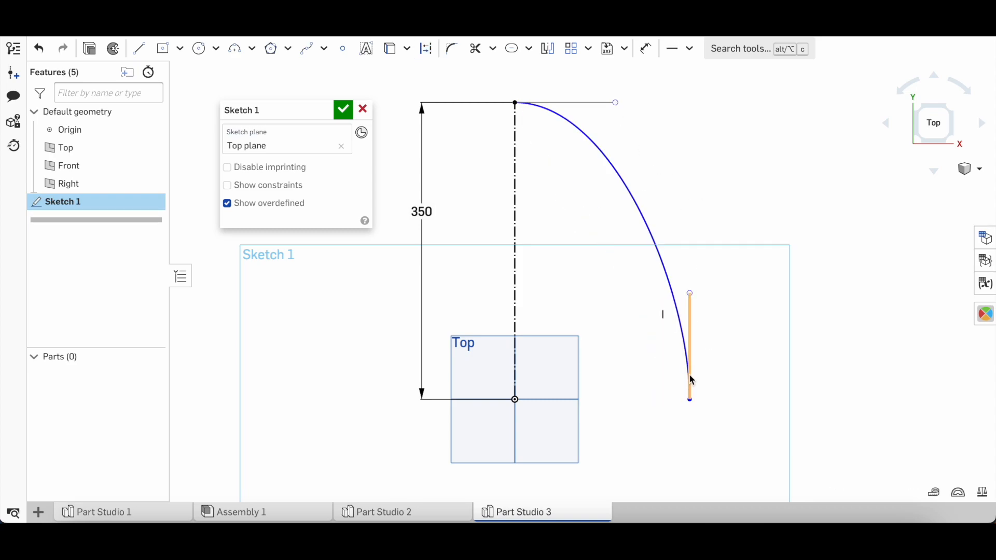
Step: Move the spline's lower endpoint inward and dimension its horizontal distance from the origin as 100 mm
left_click_drag(691, 401, 633, 399)
key("u")
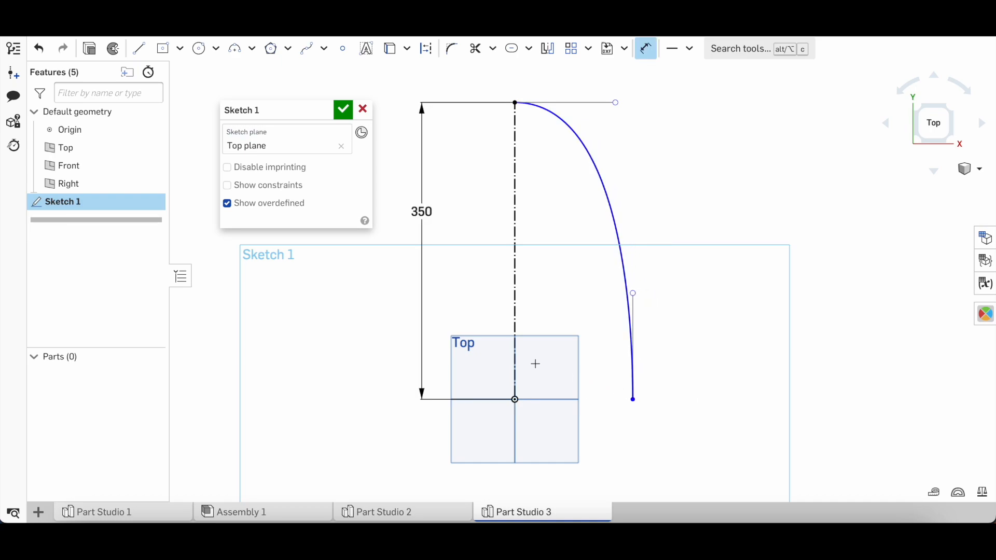
left_click(515, 395)
left_click(633, 399)
left_click(566, 444)
type("100")
key("Return")
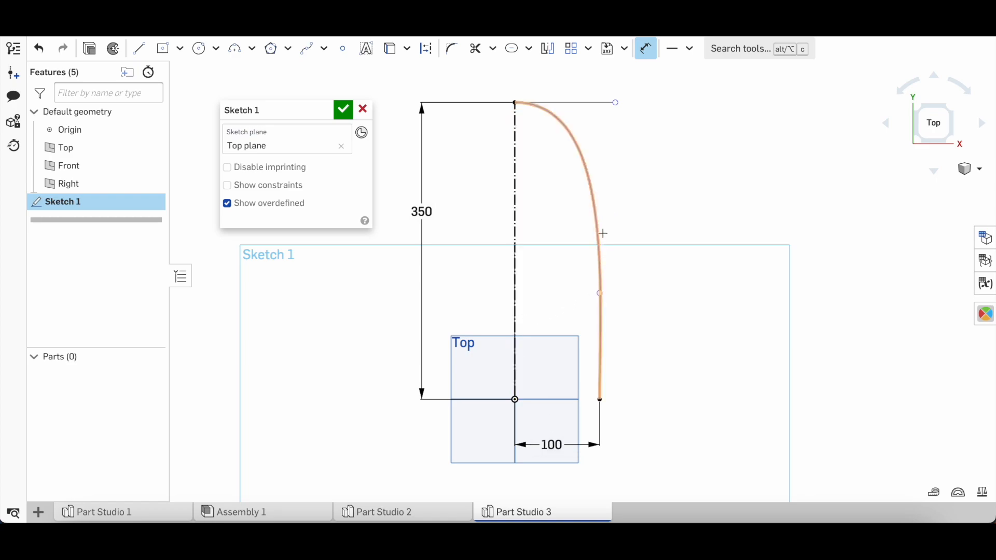
Step: Reshape the spline by its tangent handles, lengthening the upper one so the curve bulges outward above the lower endpoint
key("Escape")
scroll(558, 244, "down", 2)
mouse_move(594, 289)
left_mouse_down()
mouse_move(597, 225)
mouse_move(581, 300)
left_mouse_up()
left_click_drag(606, 127, 701, 127)
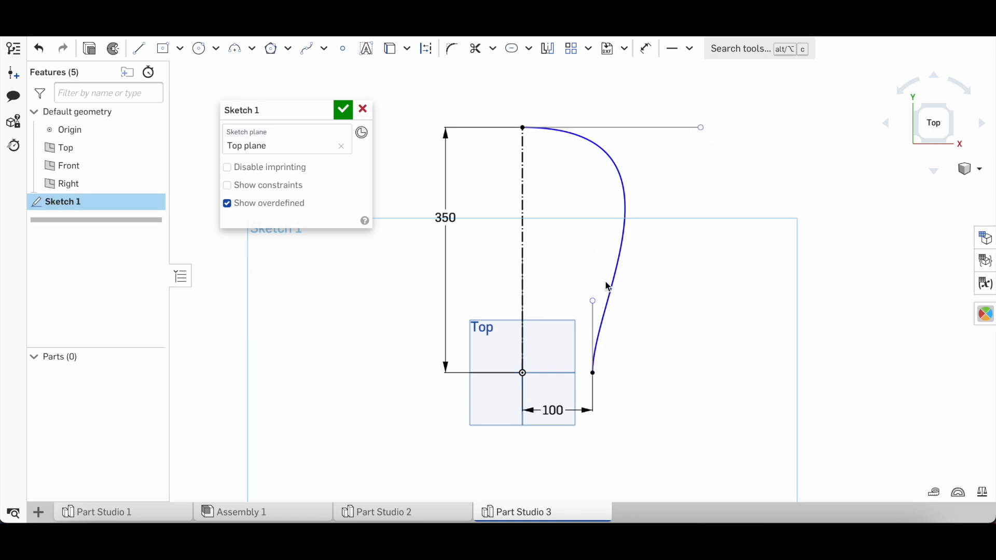
mouse_move(593, 301)
left_mouse_down()
mouse_move(590, 263)
mouse_move(589, 291)
mouse_move(592, 283)
left_mouse_up()
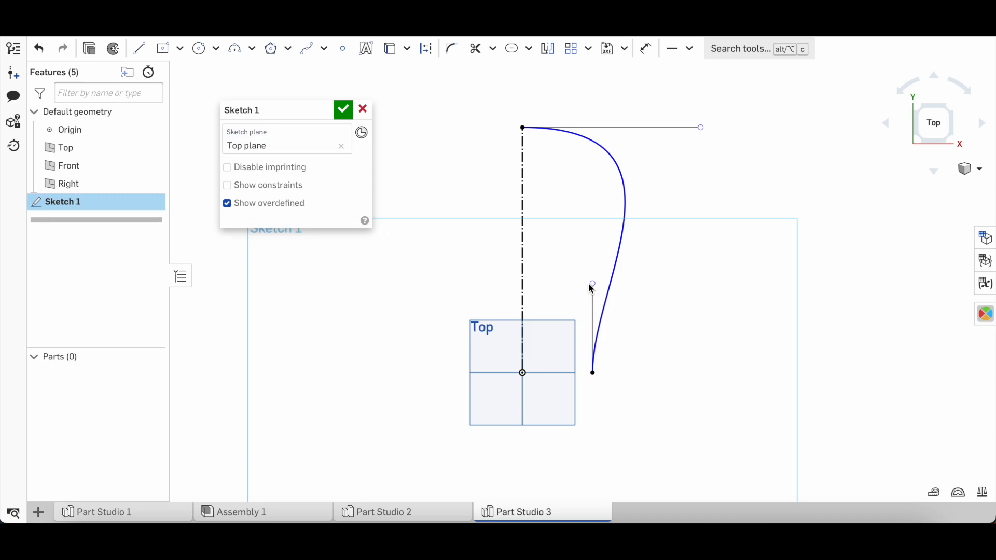
Step: Draw a second two-point spline from just below the construction line's upper end to the first spline's lower endpoint
left_click(310, 56)
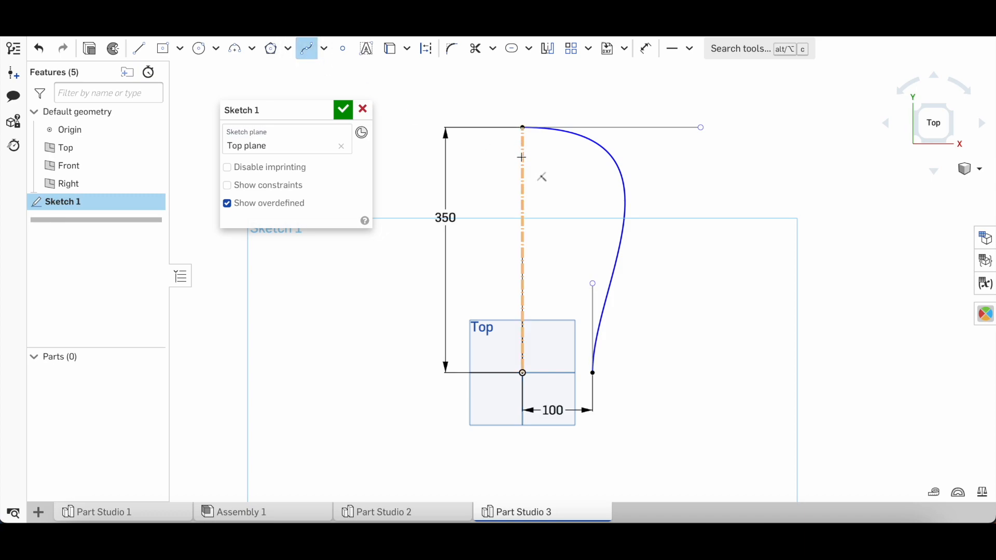
left_click(522, 154)
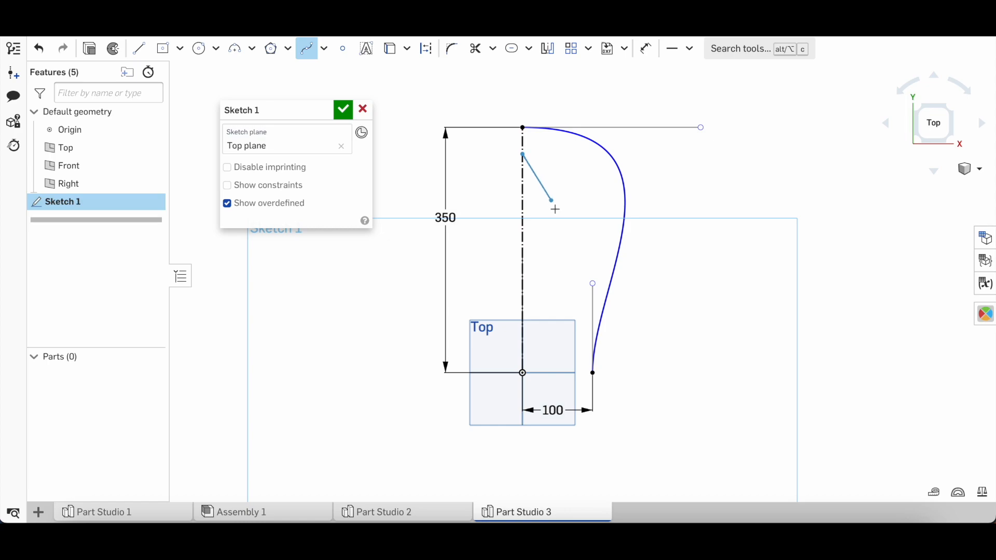
left_click(592, 372)
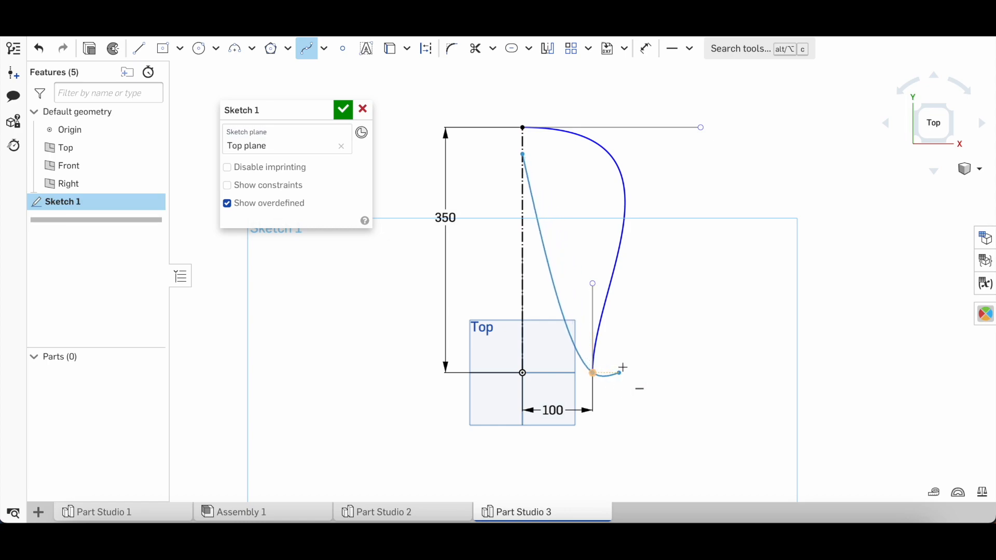
key("Escape")
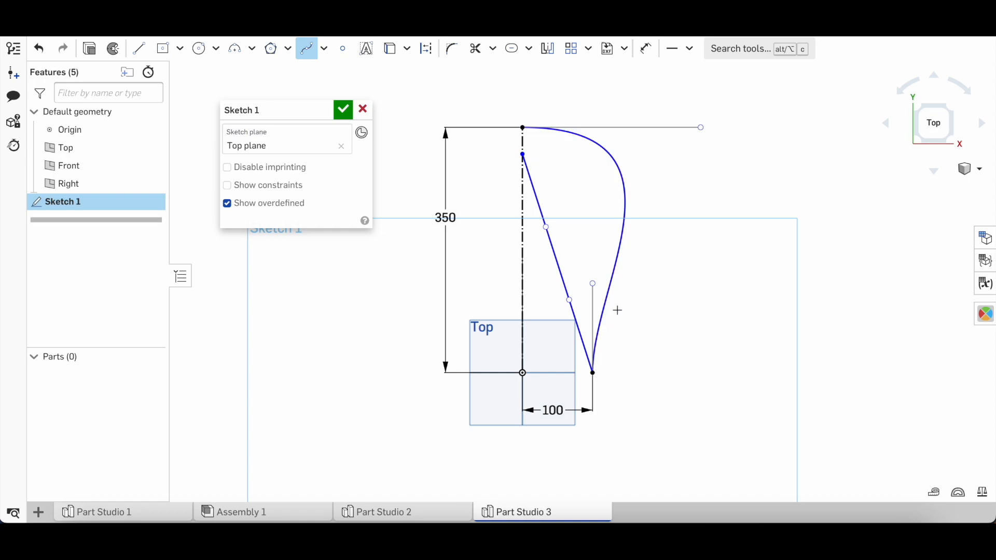
key("Escape")
Step: Bend the inner spline by its lower tangent handle, then constrain that handle vertical and its upper handle horizontal
left_click_drag(570, 299, 592, 261)
left_click(593, 276)
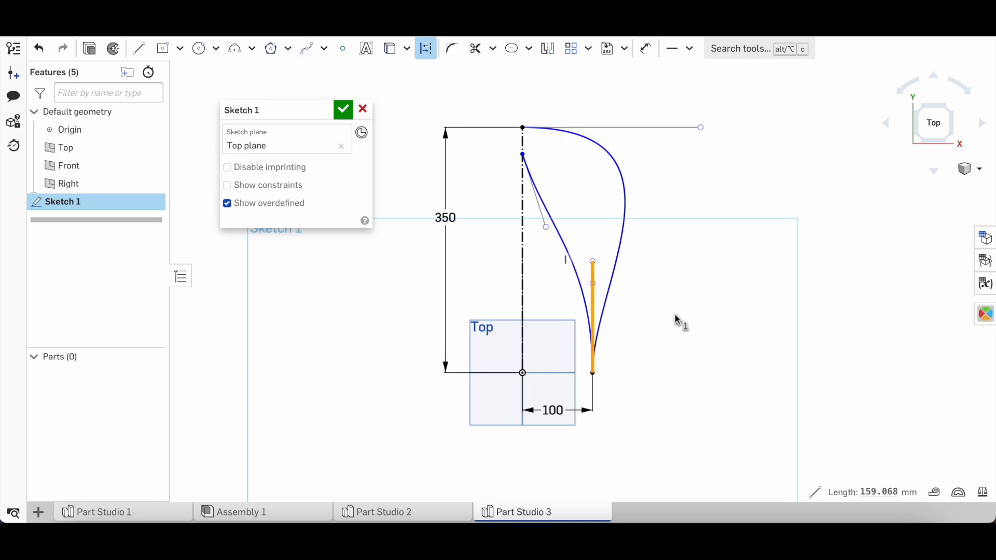
key("v")
left_click(541, 214)
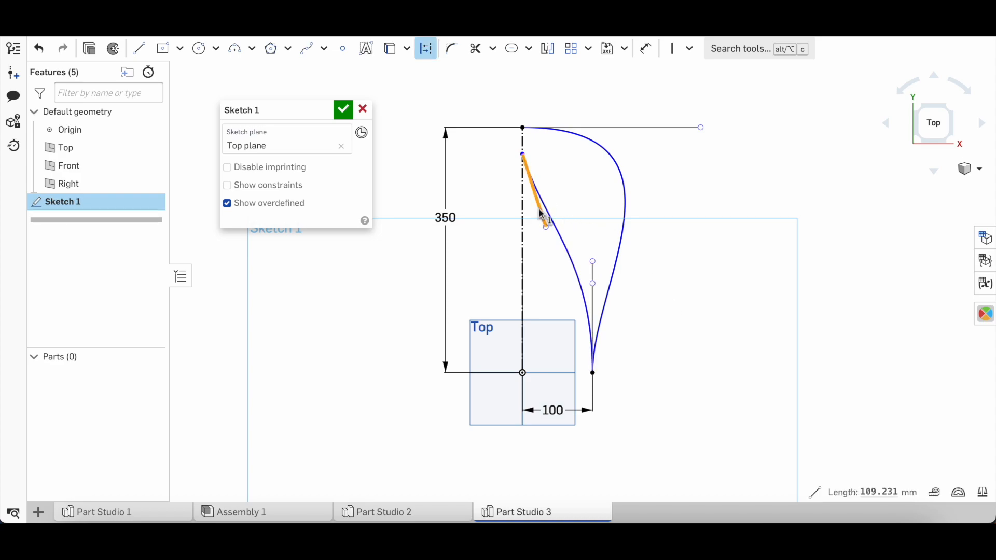
key("h")
key("d")
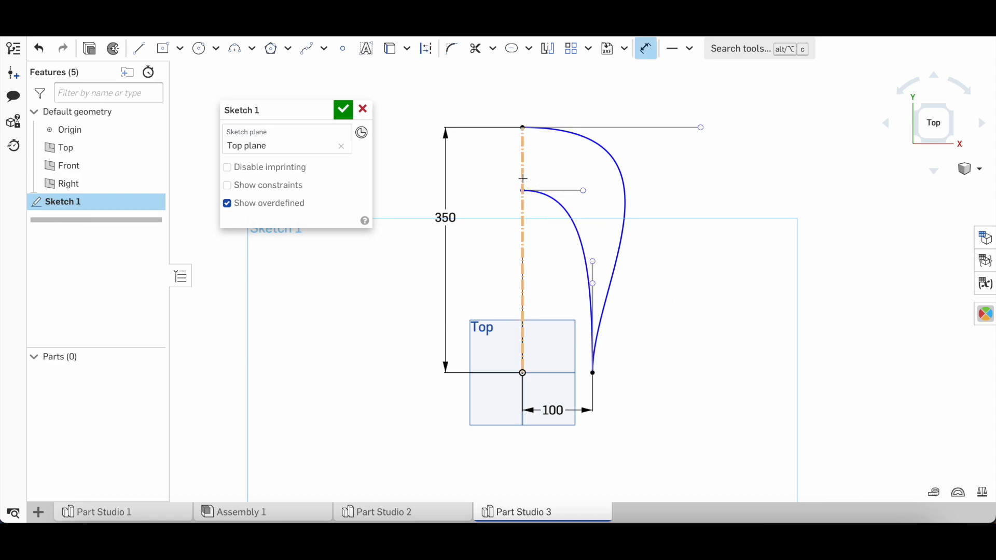
Step: Dimension the vertical gap between the upper ends of the two splines as 60 mm
left_click(522, 190)
left_click(522, 128)
left_click(503, 155)
type("60")
key("Return")
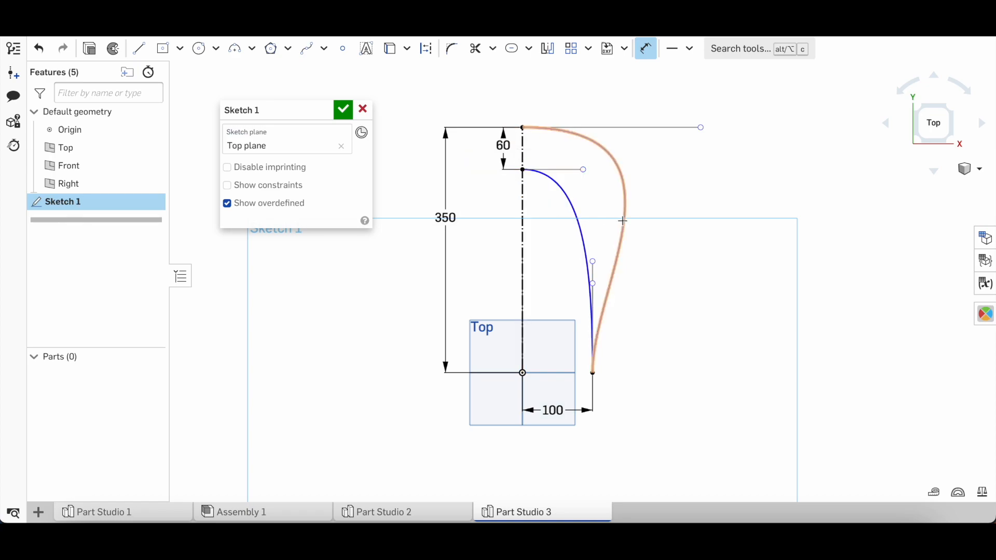
key("Escape")
Step: Lengthen the inner spline's upper tangent handle horizontally so it bulges alongside the outer spline, and finish the sketch
left_click_drag(583, 169, 670, 169)
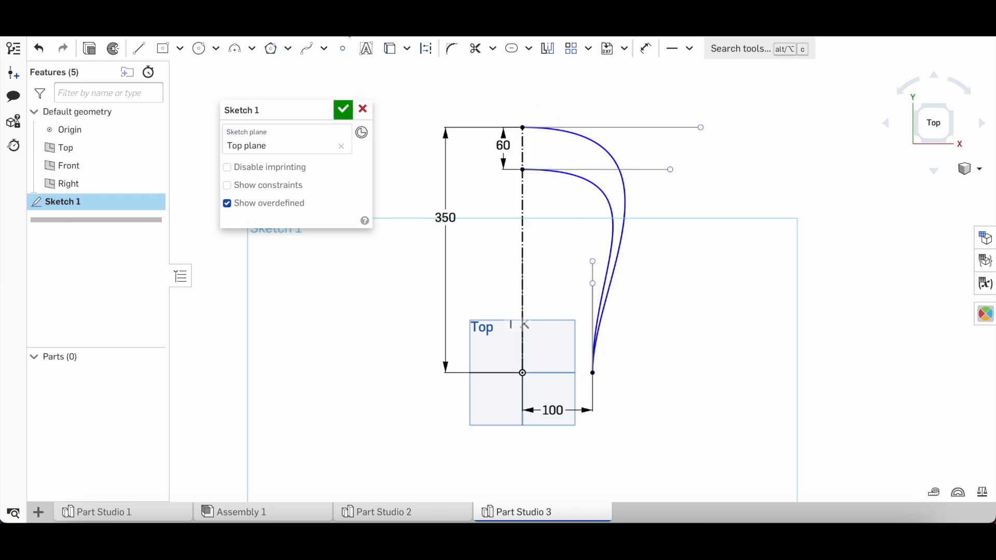
left_click(342, 110)
scroll(446, 142, "down", 2)
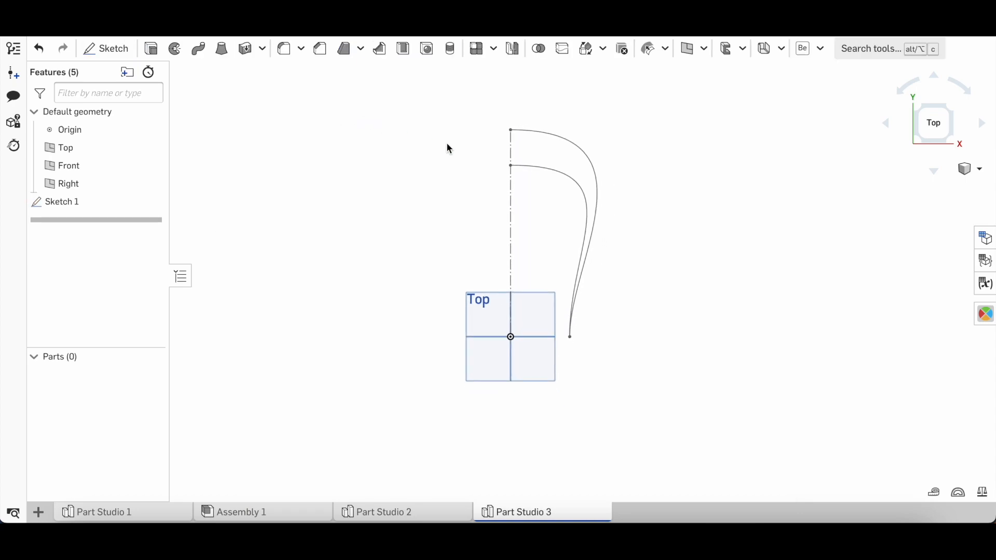
Step: Start a new sketch on the Right plane, viewed face-on
right_click_drag(481, 221, 435, 204)
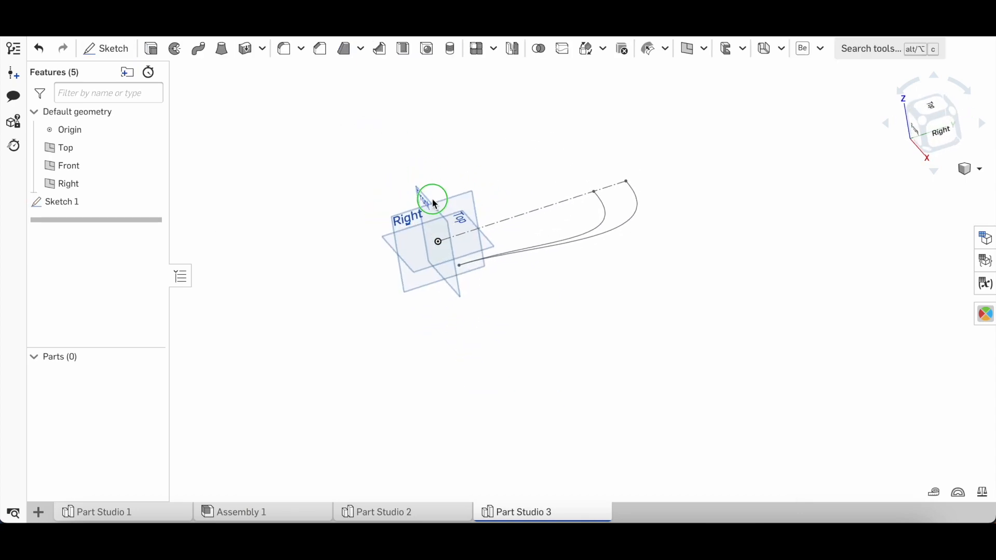
left_click(465, 215)
key("n")
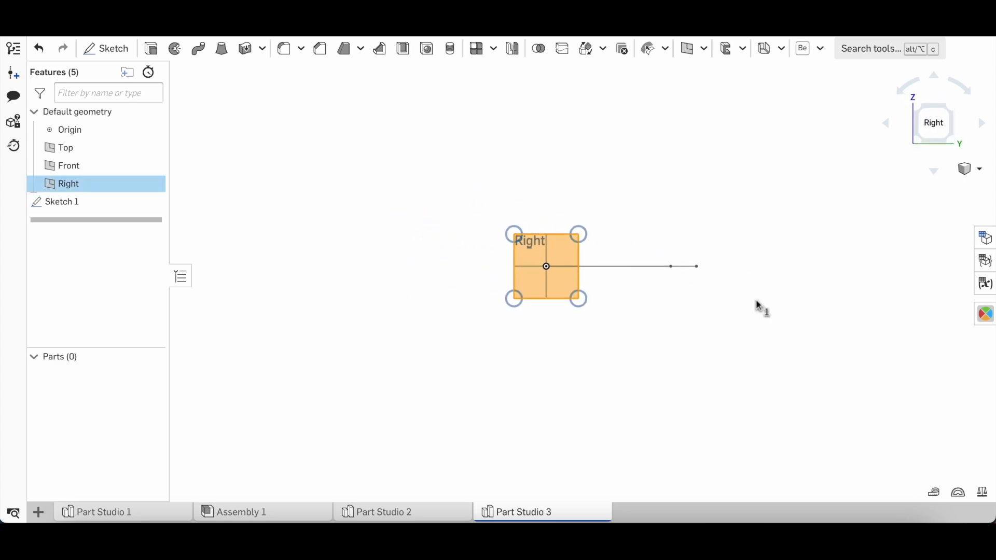
scroll(758, 307, "up", 4)
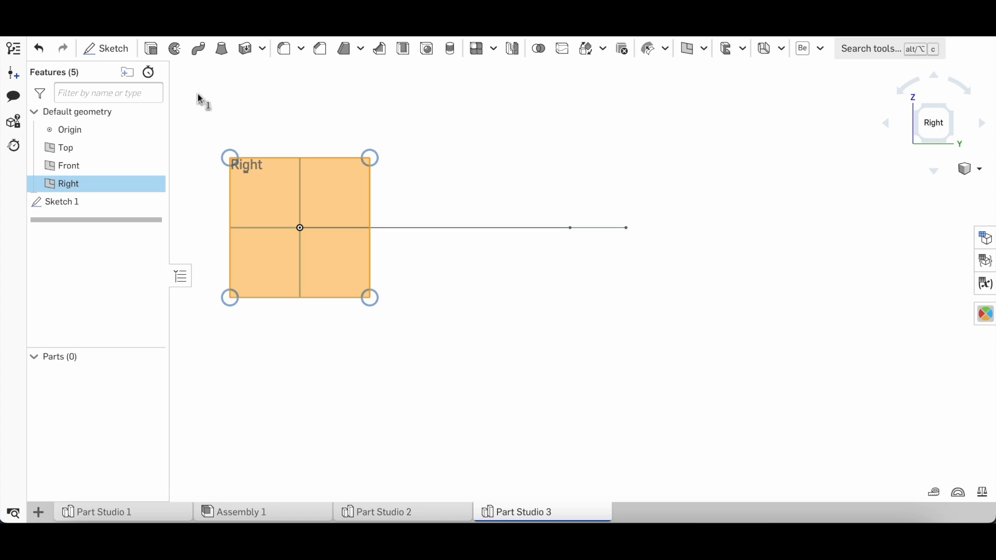
left_click(113, 51)
left_click(306, 49)
scroll(425, 259, "up", 2)
key("Escape")
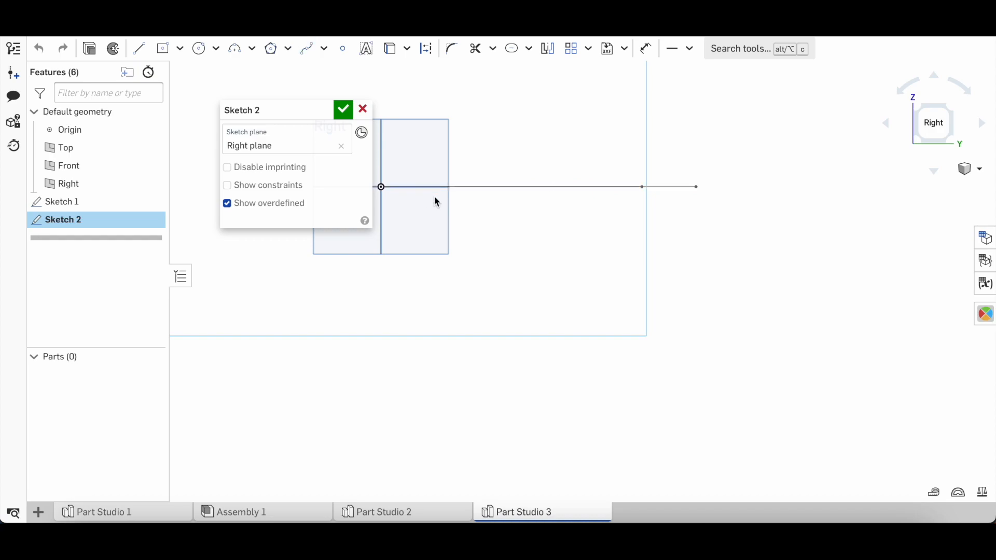
Step: Project the outer curve's far endpoint on the centre axis into the sketch as a reference point
left_click(382, 187)
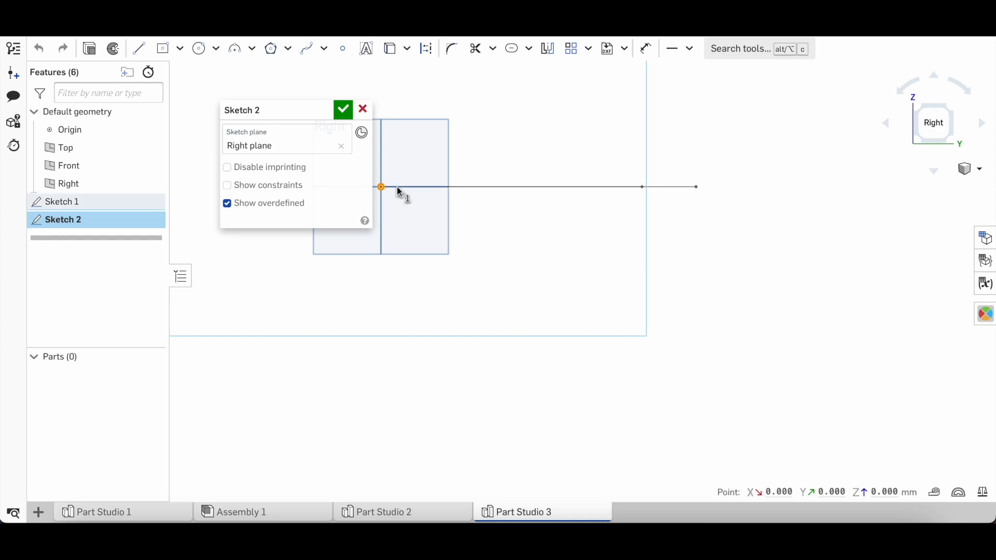
left_click(697, 188)
left_click(789, 189)
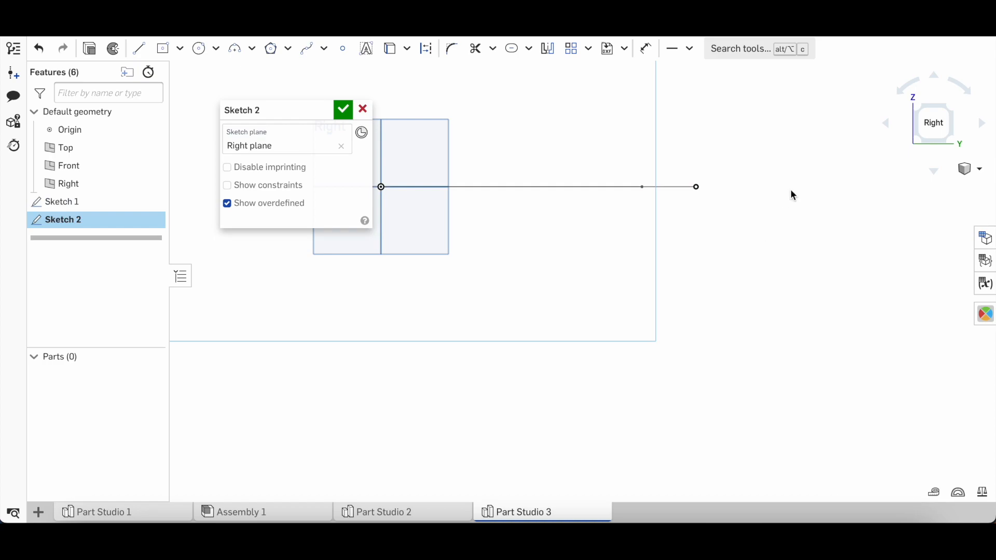
Step: Draw a two-point spline from directly below the origin to a lower point vertically beneath the projected endpoint
scroll(789, 189, "down", 2)
left_click(306, 49)
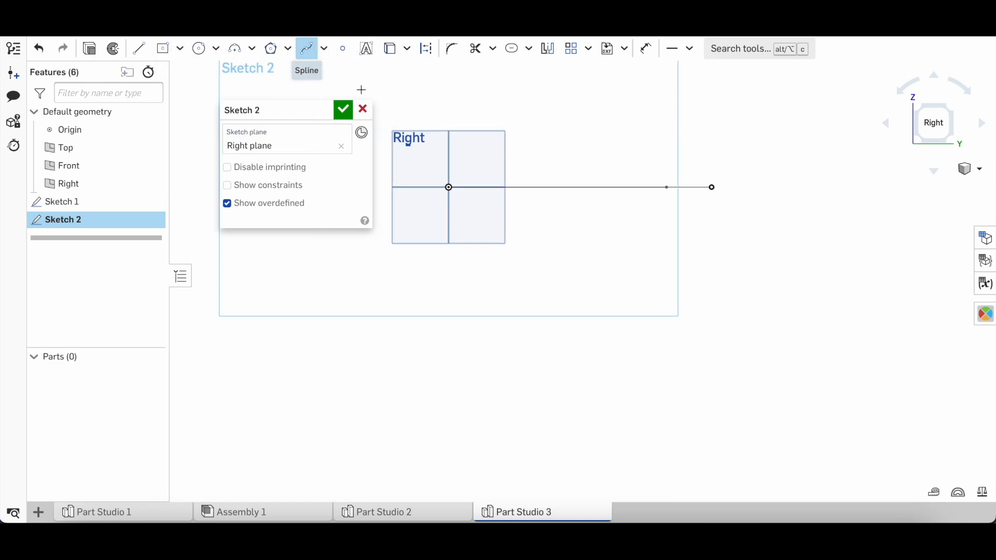
left_click(448, 211)
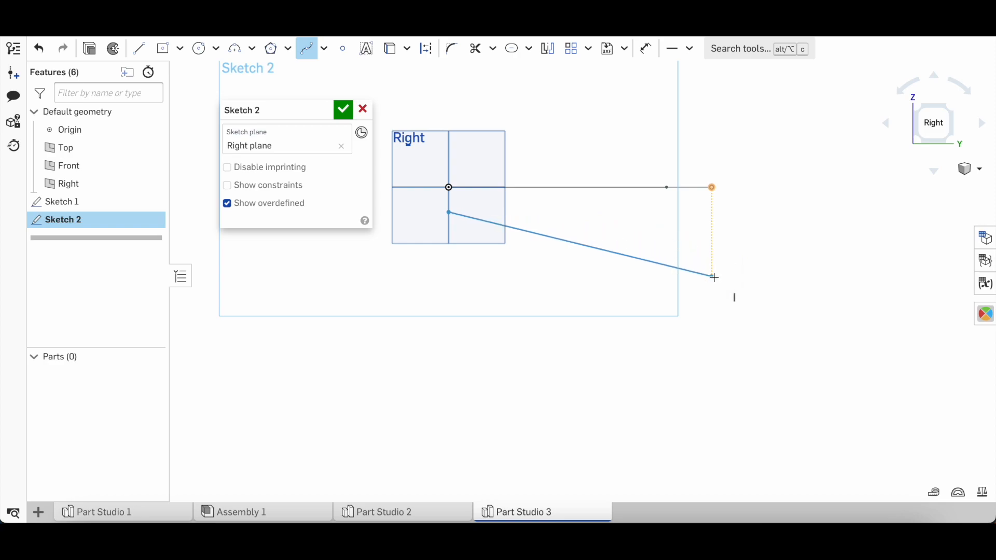
double_click(713, 277)
key("Escape")
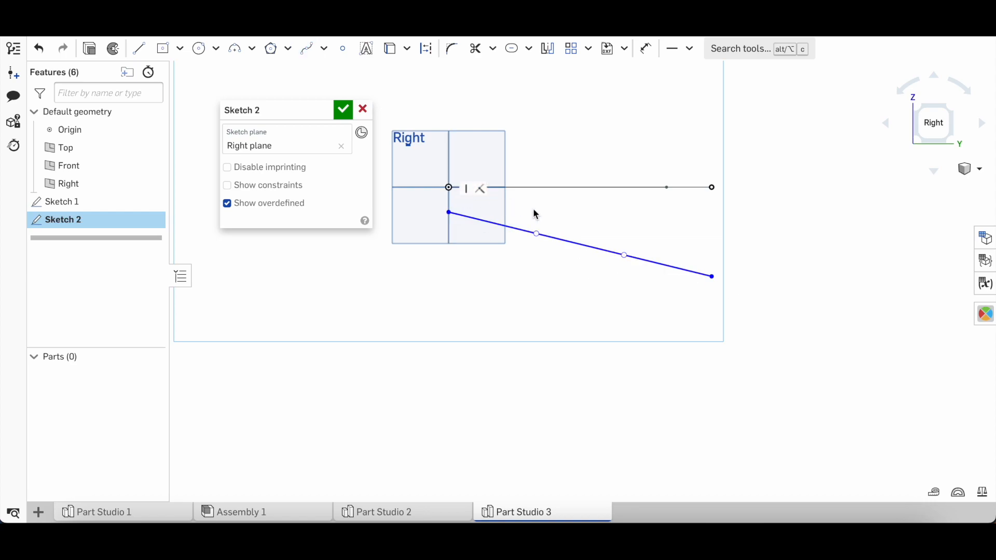
Step: Dimension the spline's near endpoint 20 mm below the origin
key("d")
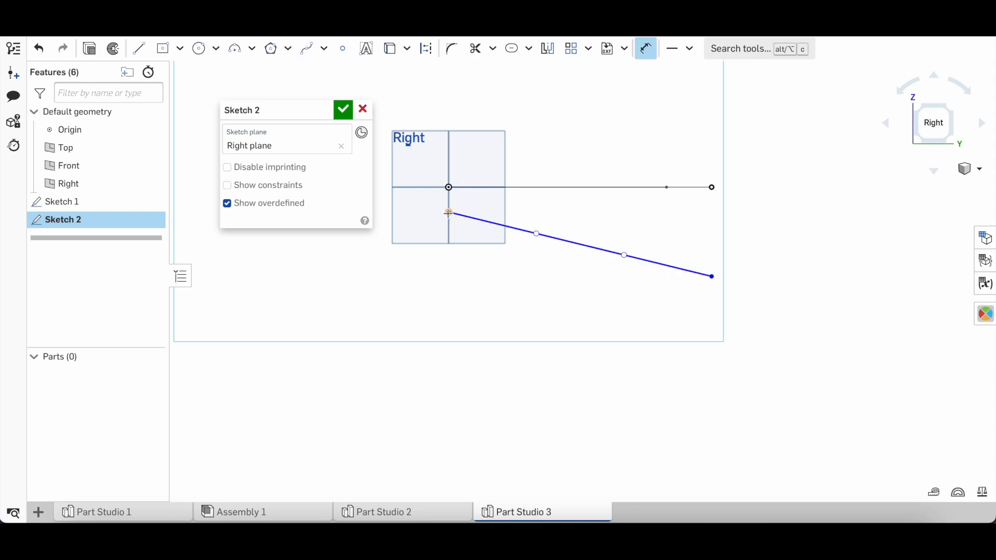
left_click(447, 194)
left_click(419, 200)
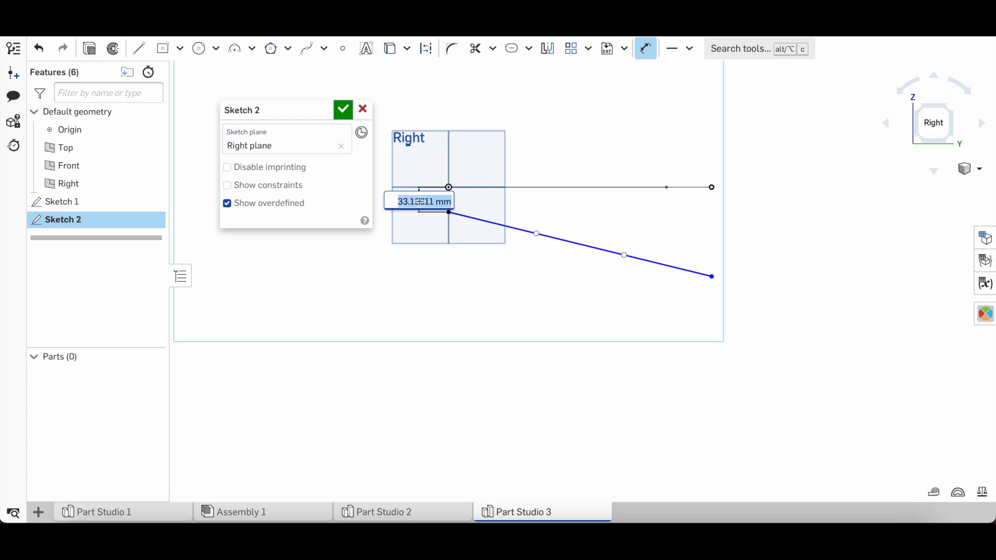
type("20")
key("Return")
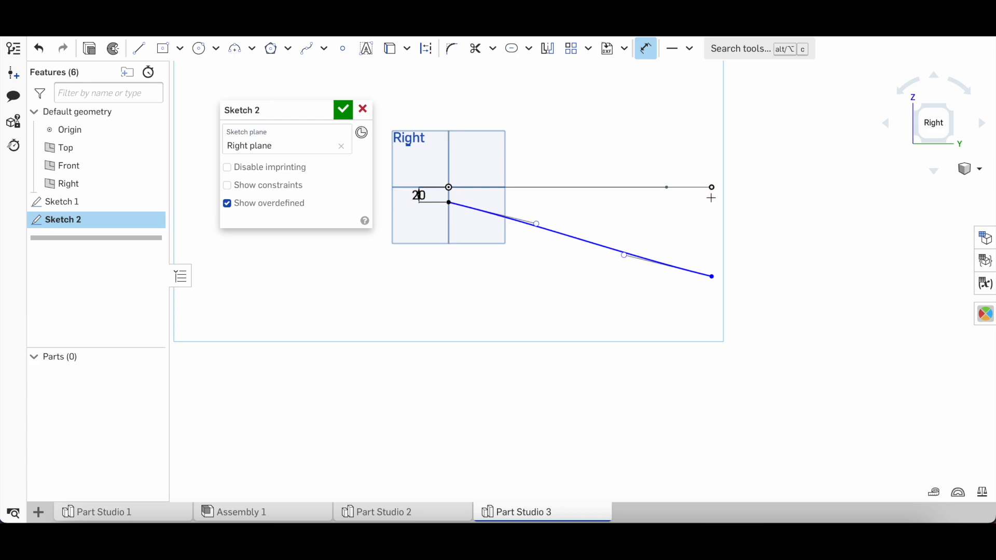
Step: Dimension the spline's far endpoint 120 mm below the projected reference point
left_click(713, 273)
left_click(729, 241)
type("120")
key("Return")
key("Escape")
Step: Constrain the spline's near tangent handle horizontal and pull its far handle upward so the curve arches down to its far end
left_click(521, 223)
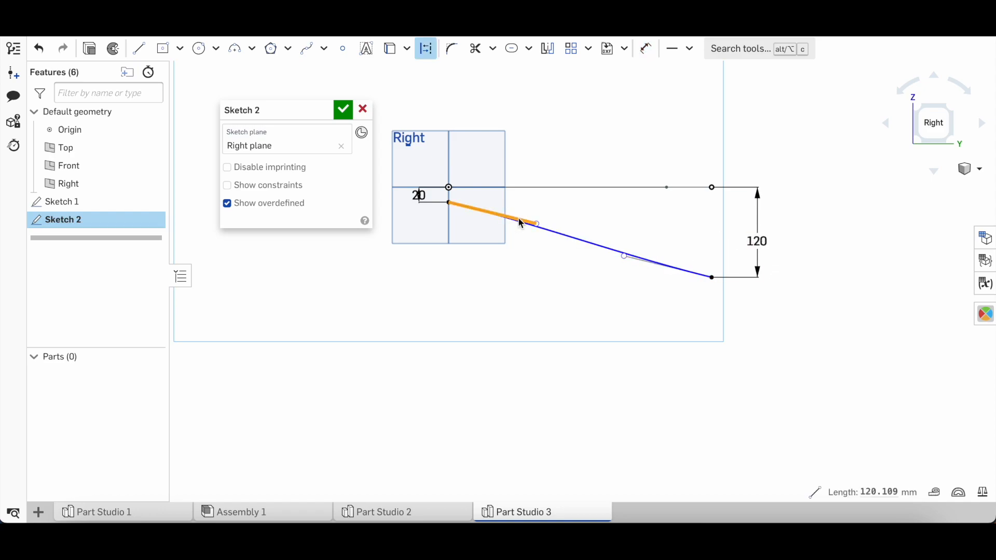
key("h")
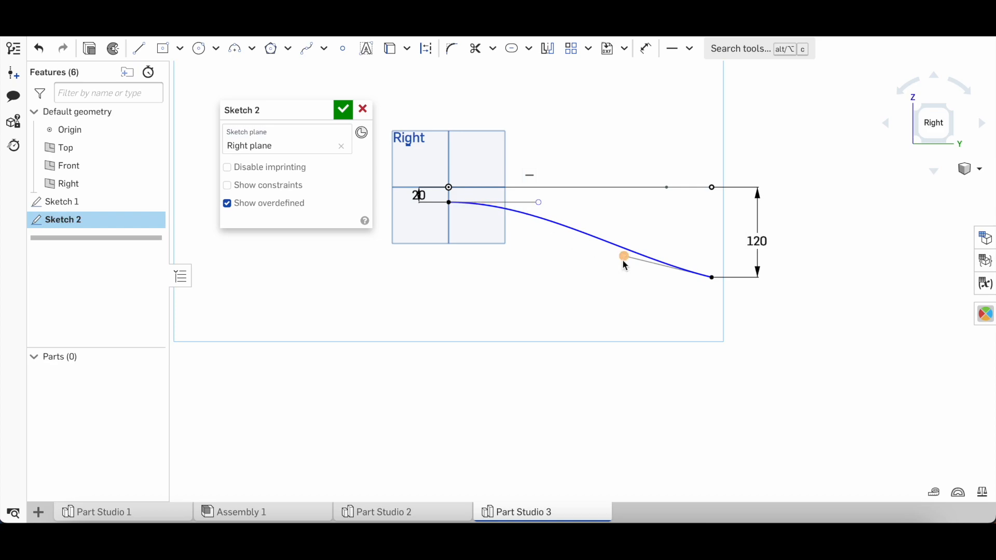
left_click_drag(624, 256, 642, 212)
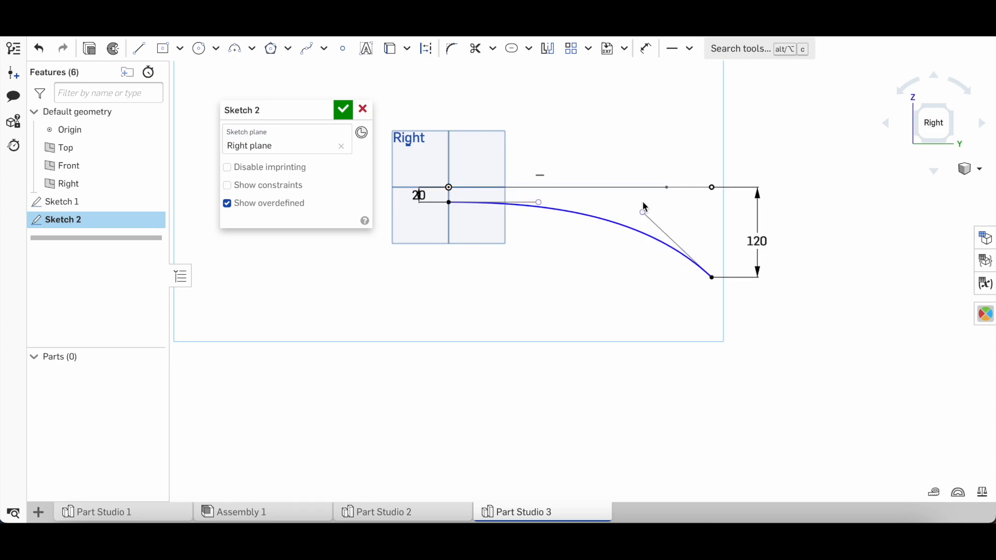
left_click_drag(642, 214, 653, 216)
key("d")
left_click(677, 242)
key("Escape")
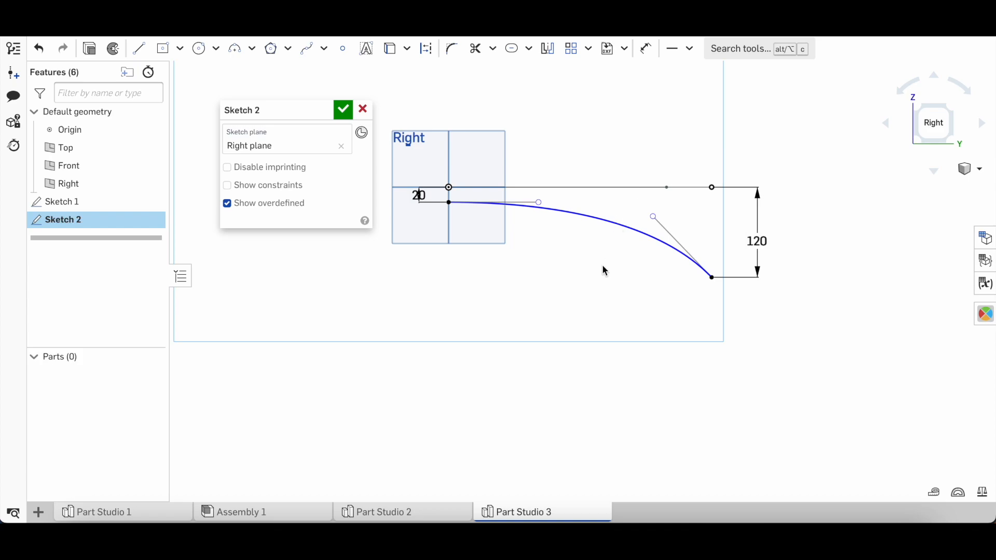
left_click_drag(652, 216, 644, 204)
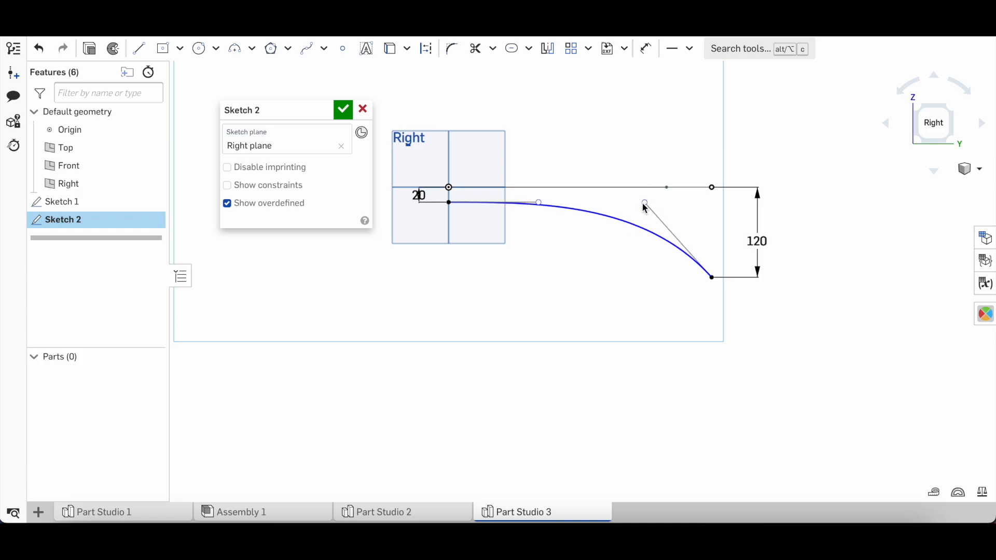
Step: Draw a horizontal construction line from the origin, extending away from the spline
key("l")
left_click(449, 187)
left_click(377, 188)
key("Escape")
scroll(549, 149, "down", 2)
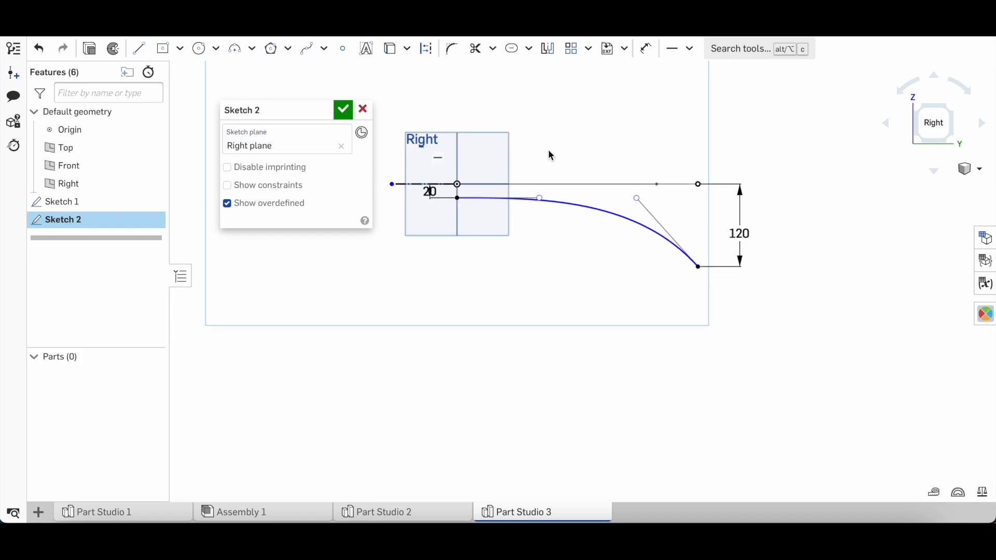
Step: Draw a second two-point spline from directly above the origin to a higher point above the inner curve's endpoint
scroll(477, 154, "up", 2)
left_click(307, 48)
left_click(469, 160)
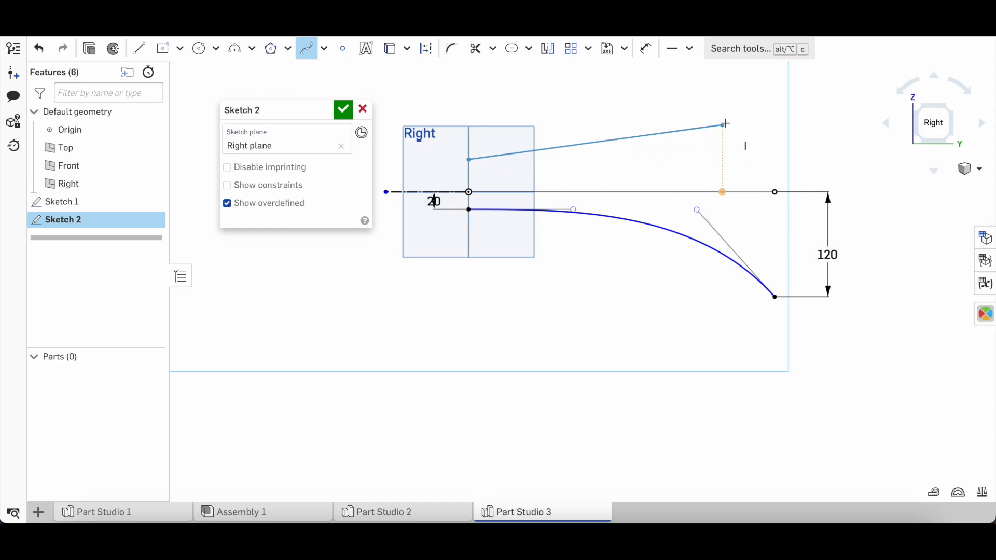
double_click(721, 85)
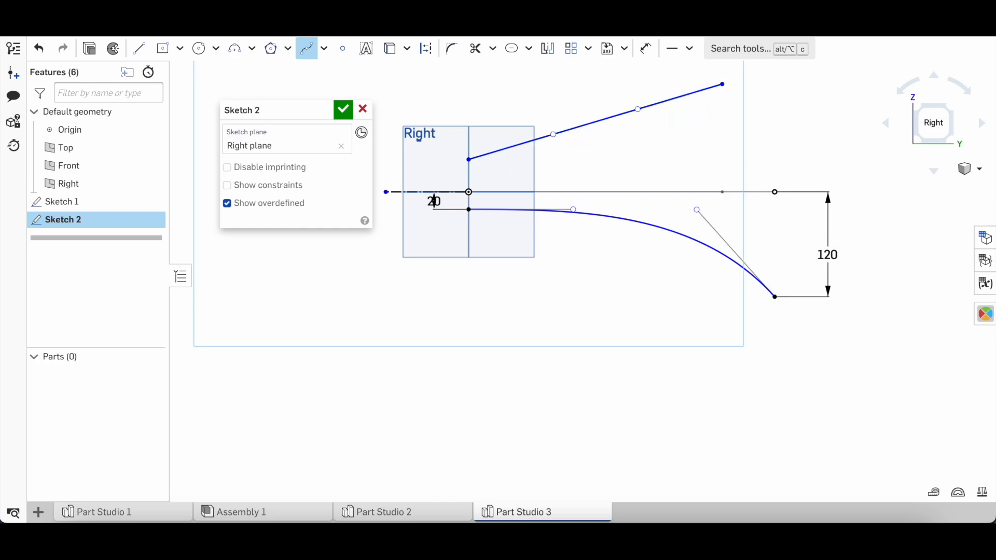
key("Escape")
Step: Bend the upper spline by its near tangent handle and constrain that handle horizontal
left_click_drag(553, 135, 558, 154)
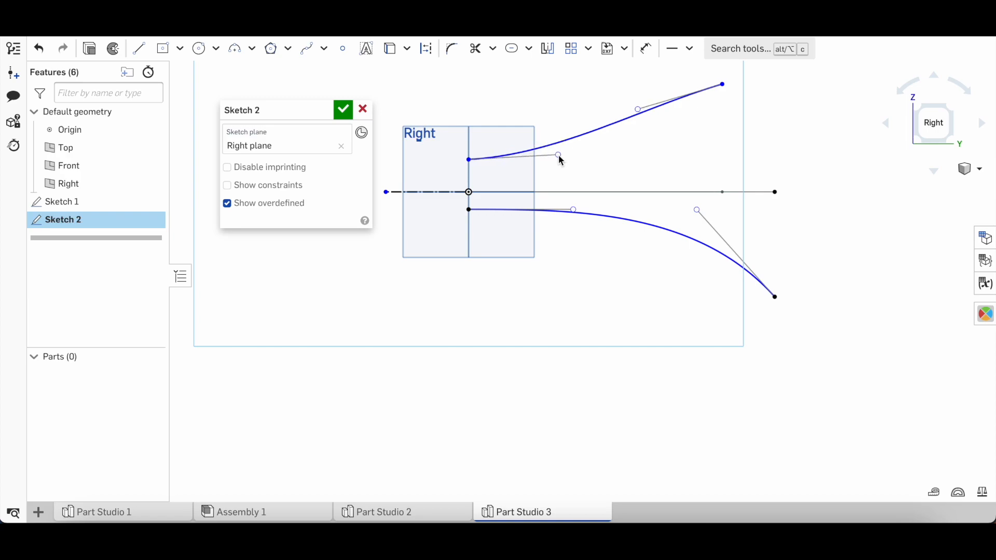
key("d")
key("h")
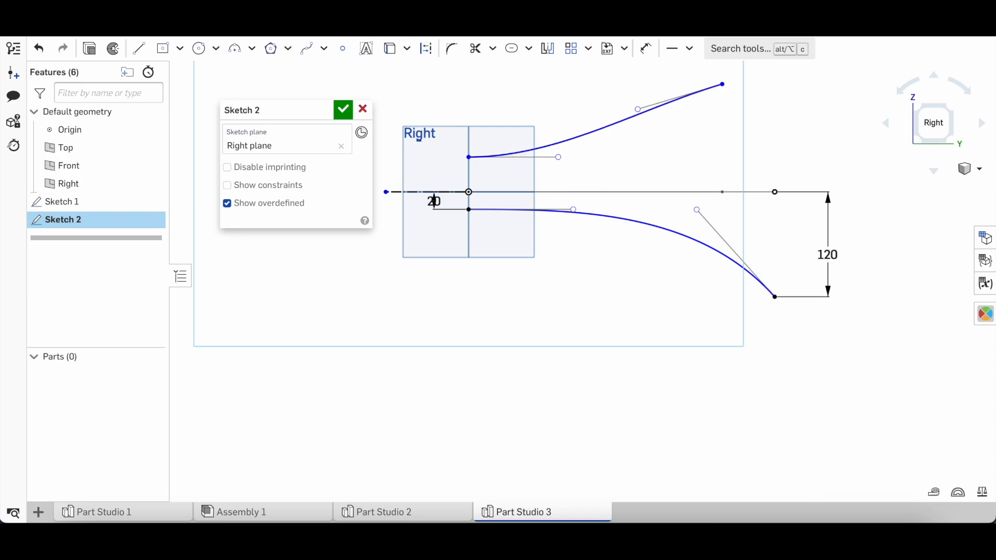
Step: Make the near endpoints of the two splines symmetric about the horizontal construction line
left_click(468, 209)
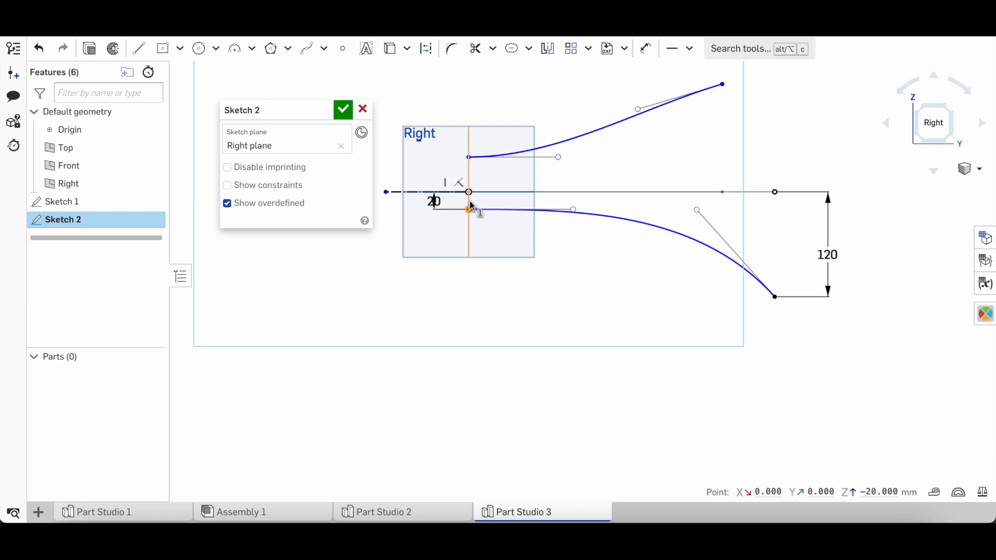
left_click(426, 192)
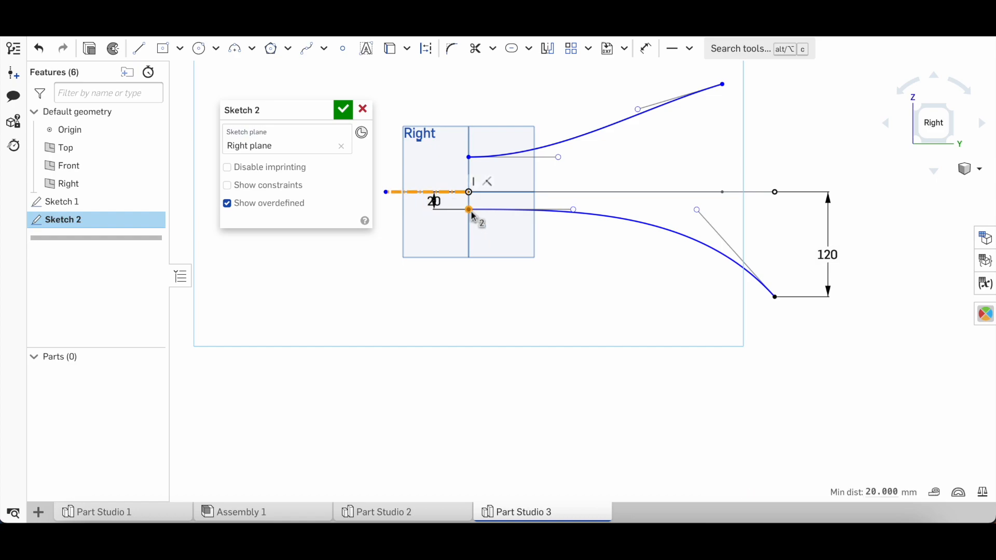
left_click(469, 157)
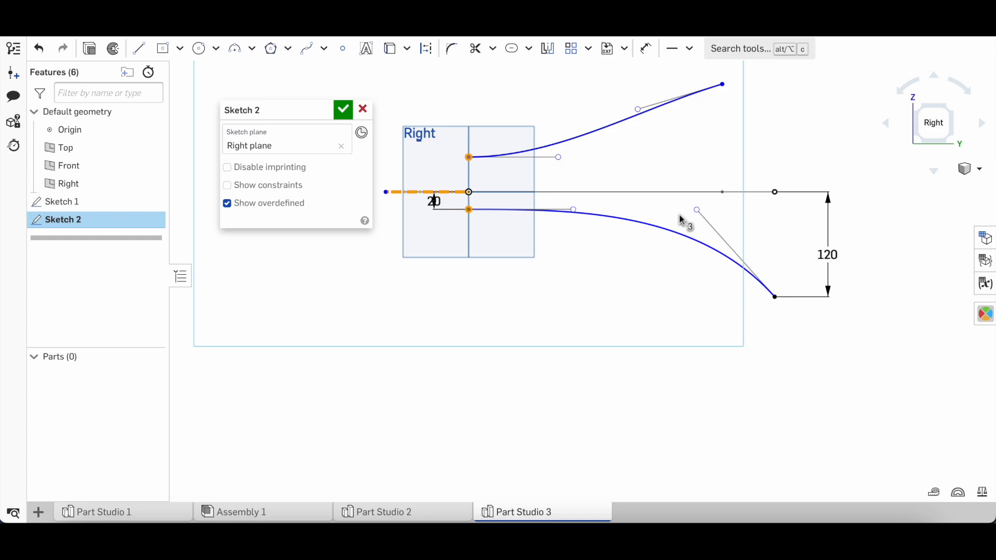
left_click(689, 49)
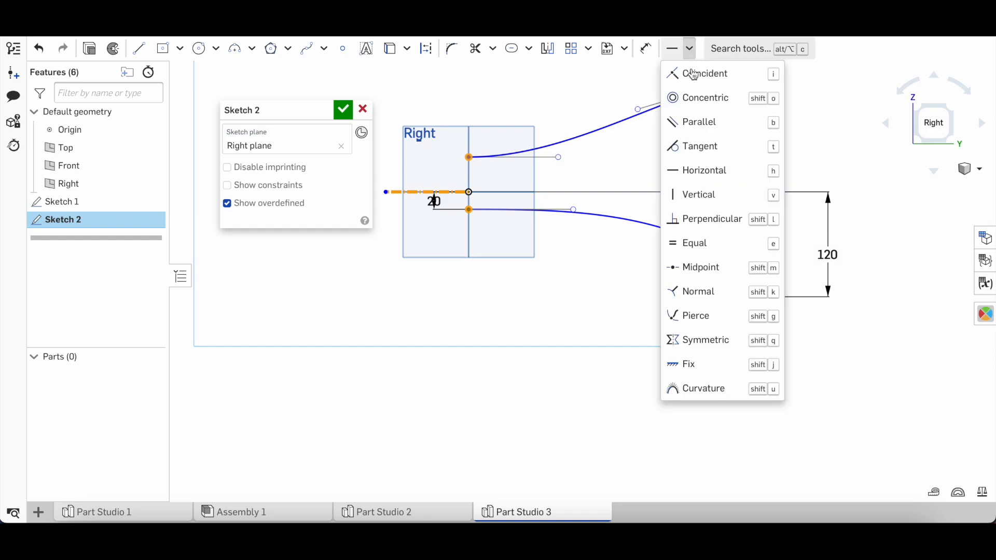
left_click(706, 340)
scroll(472, 192, "up", 3)
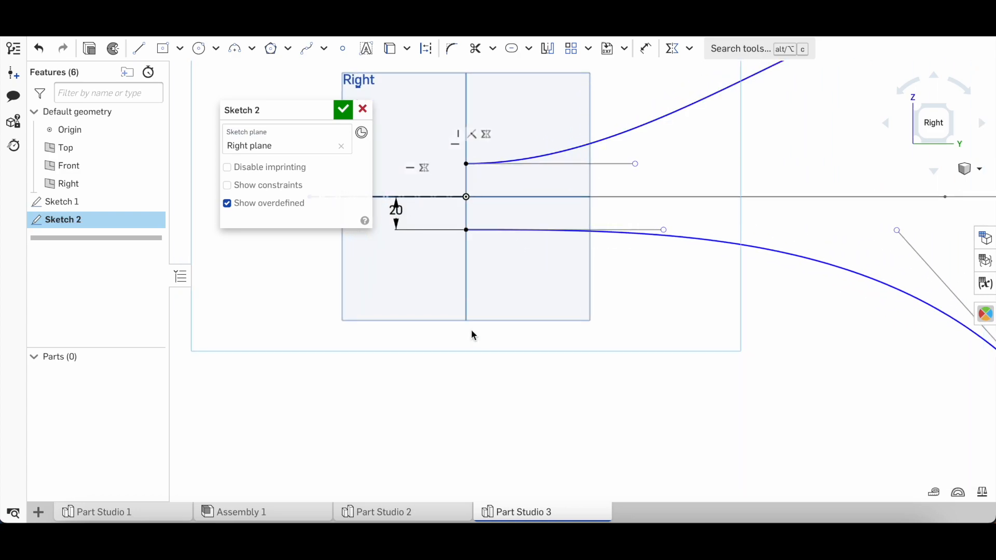
Step: Pull the upper spline's far tangent handle downward so the curve sweeps up steeply at its far end
scroll(444, 229, "down", 3)
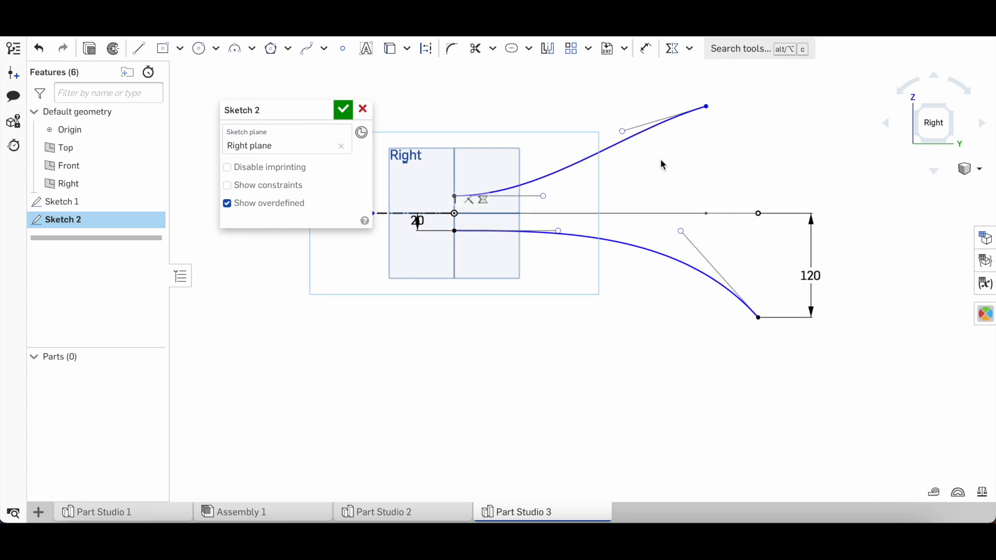
scroll(661, 159, "up", 1)
left_click_drag(623, 127, 651, 173)
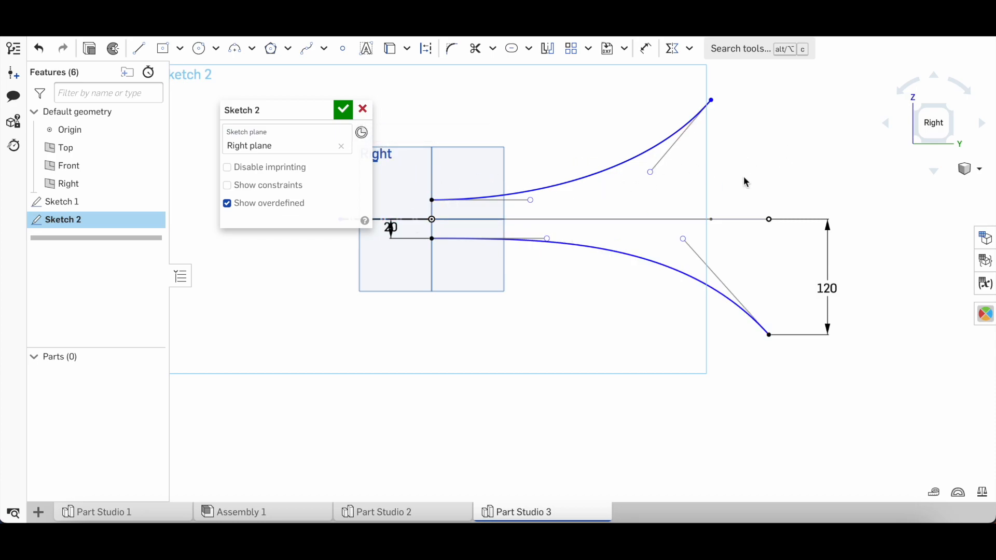
Step: Dimension the upper spline's far endpoint 110 mm above the inner curve's endpoint on the axis
key("d")
left_click(711, 100)
left_click(710, 221)
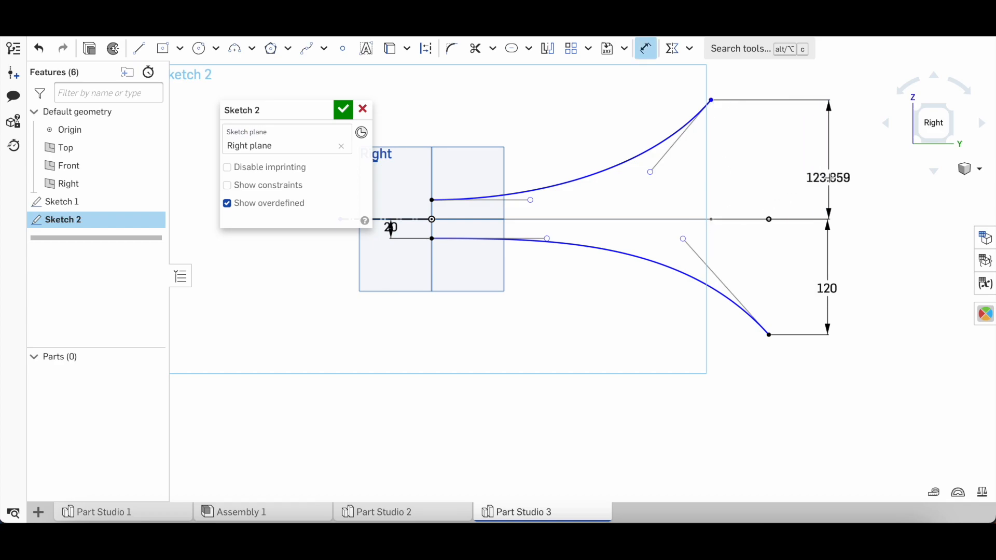
left_click(835, 175)
type("110")
key("Return")
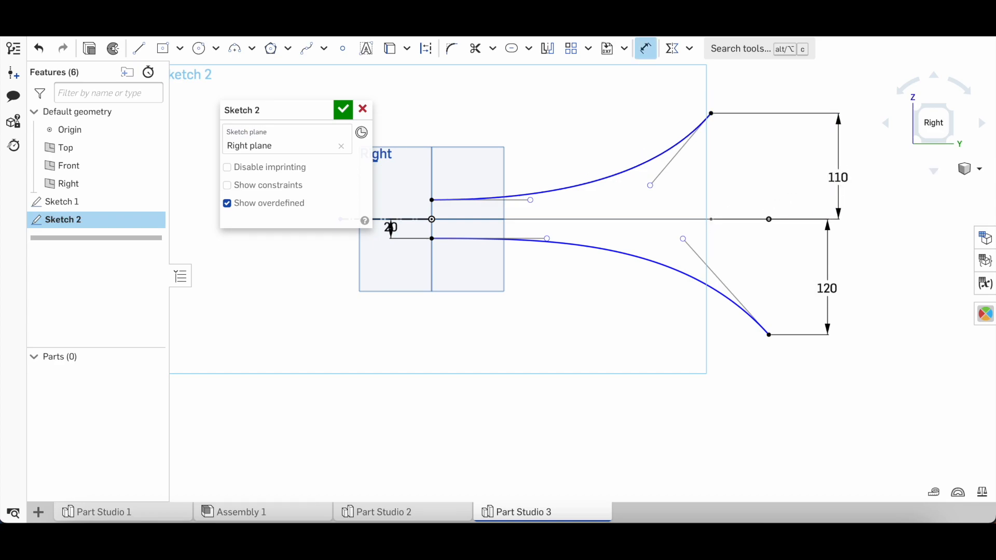
scroll(521, 186, "down", 2)
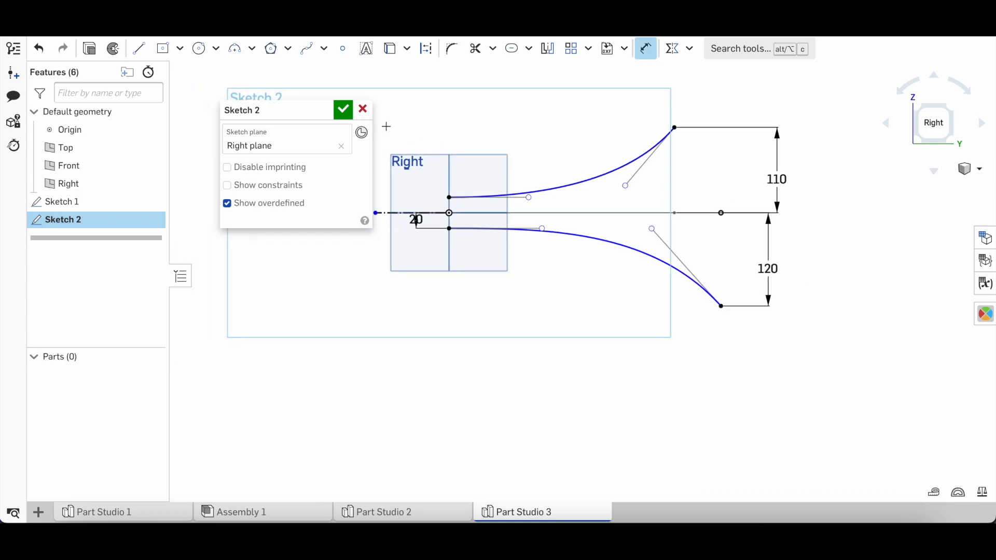
Step: Finish the side-profile sketch and create a projected curve from its upper spline and the inner Top-plane spline
left_click(342, 112)
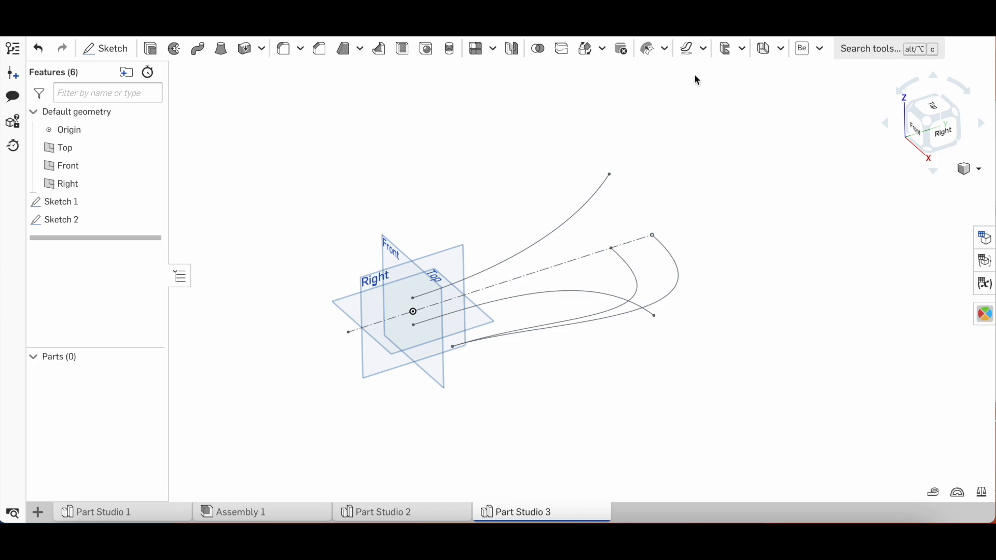
left_click(703, 48)
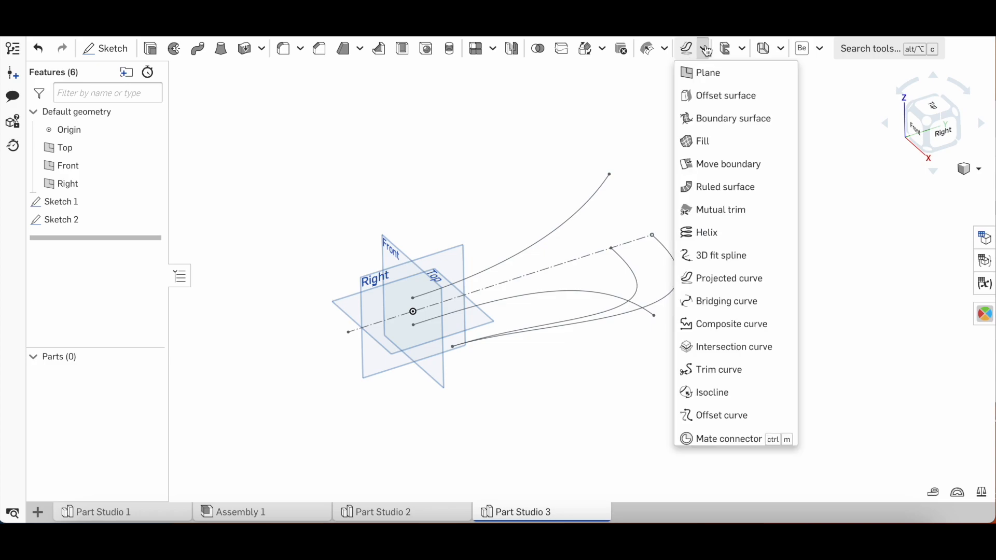
left_click(727, 280)
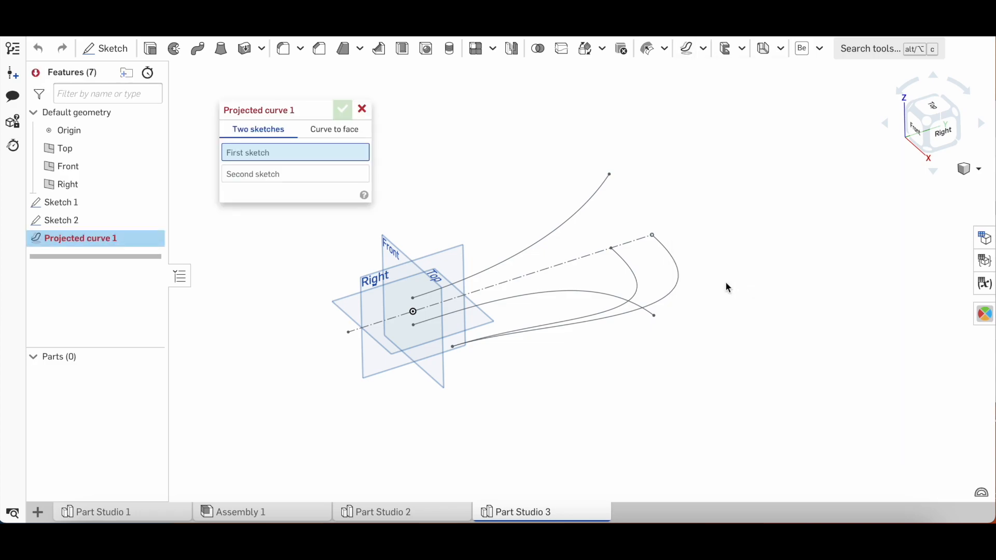
left_click(555, 235)
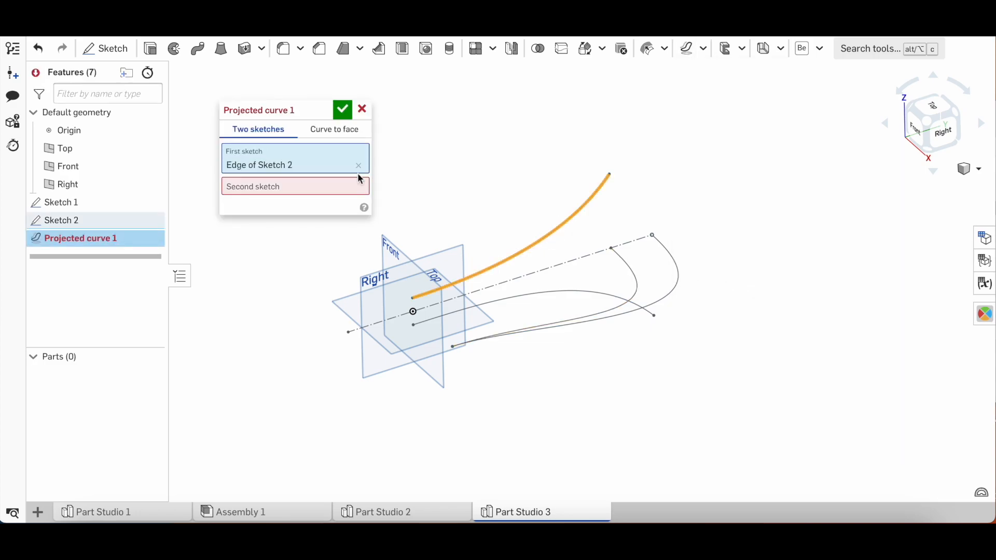
left_click(624, 269)
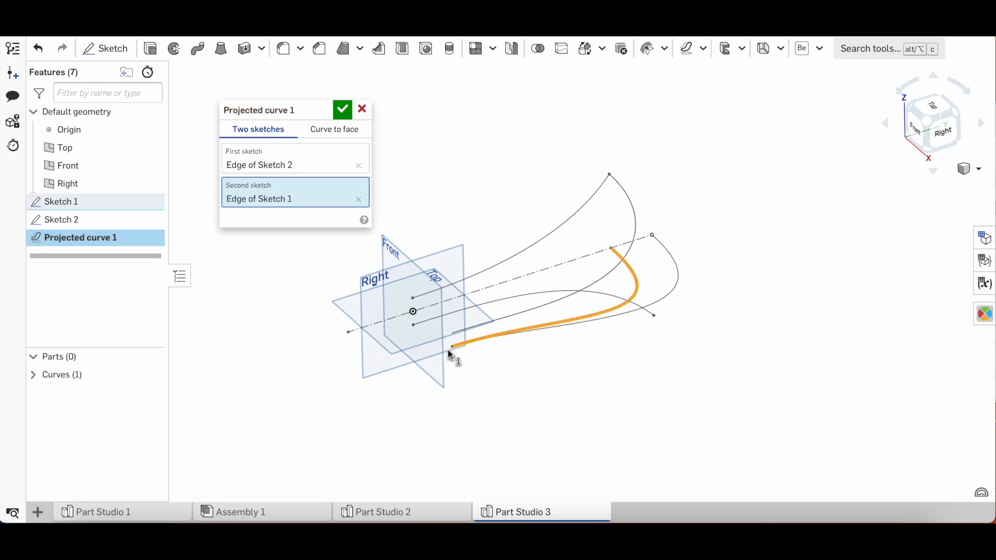
left_click(342, 111)
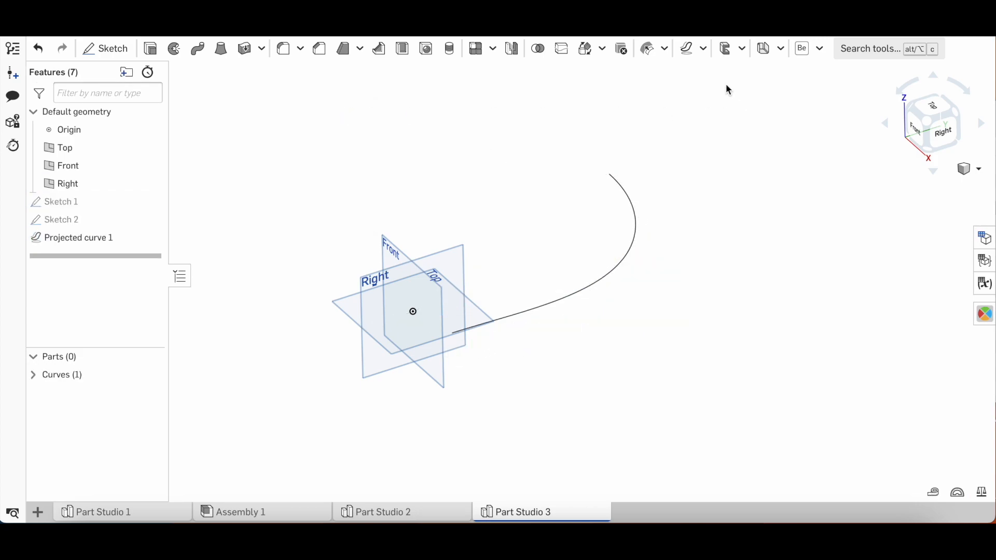
Step: Show Sketch 1 and Sketch 2 again and create a projected curve from the lower side spline and the outer Top-plane spline
left_click(150, 220)
left_click(150, 201)
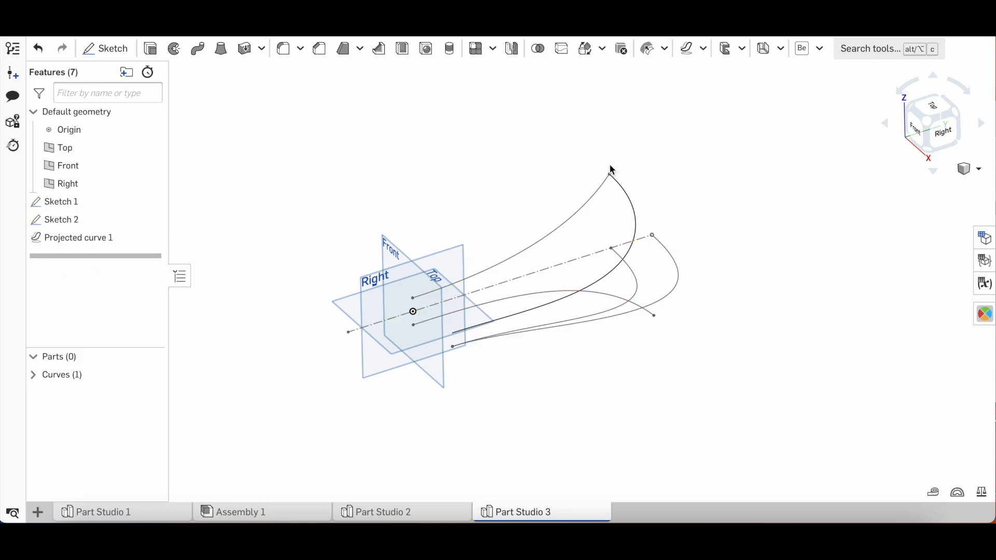
left_click(703, 48)
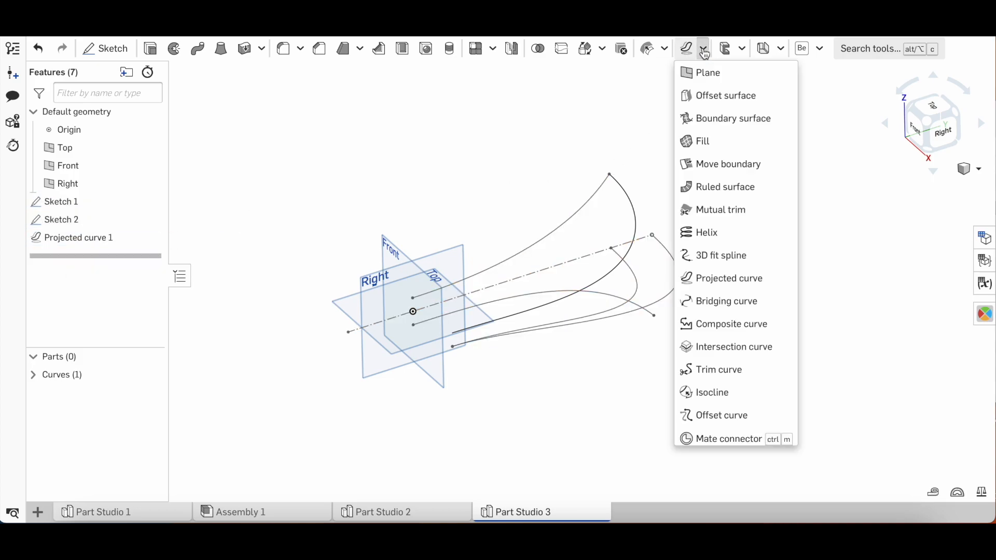
left_click(736, 279)
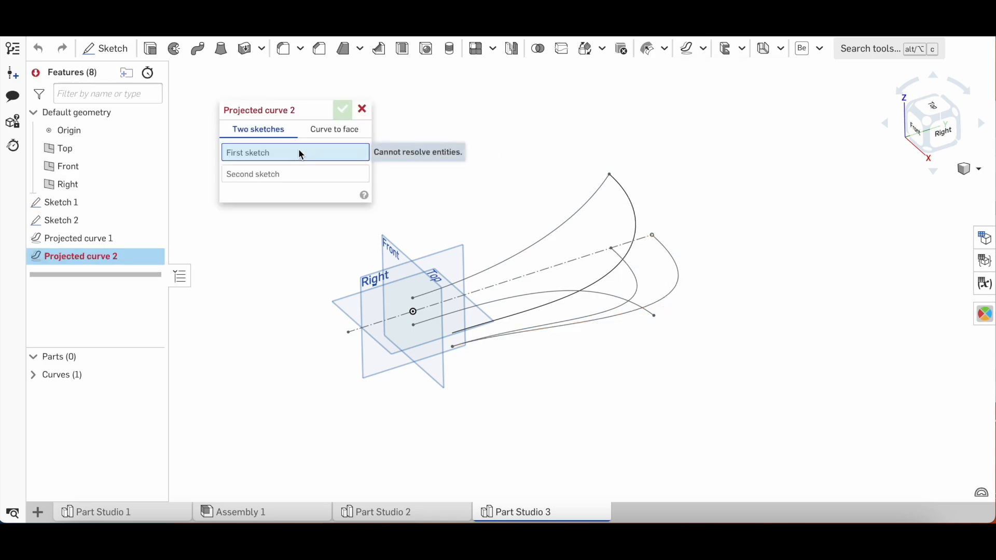
left_click(645, 315)
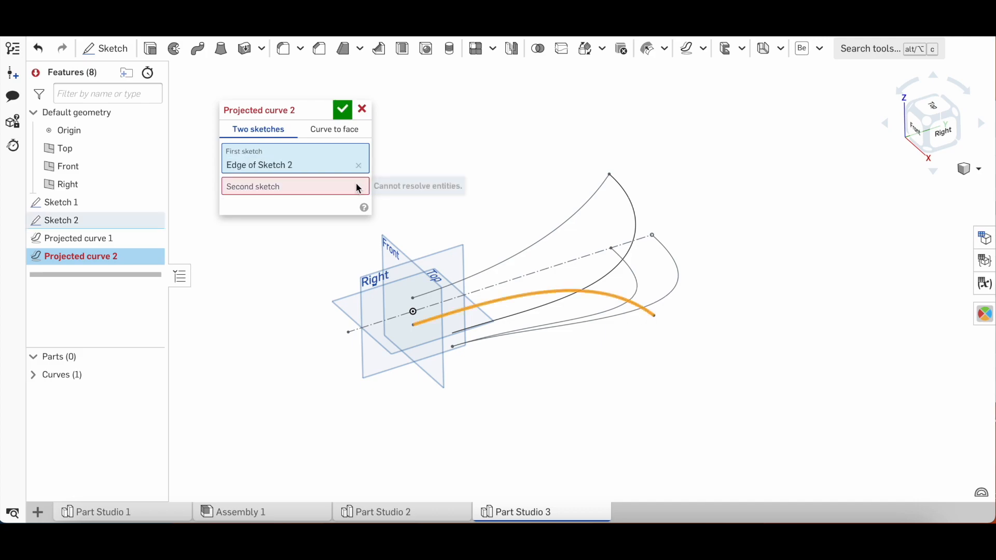
left_click(678, 268)
mouse_move(684, 209)
right_mouse_down()
mouse_move(696, 140)
mouse_move(701, 146)
right_mouse_up()
left_click(343, 110)
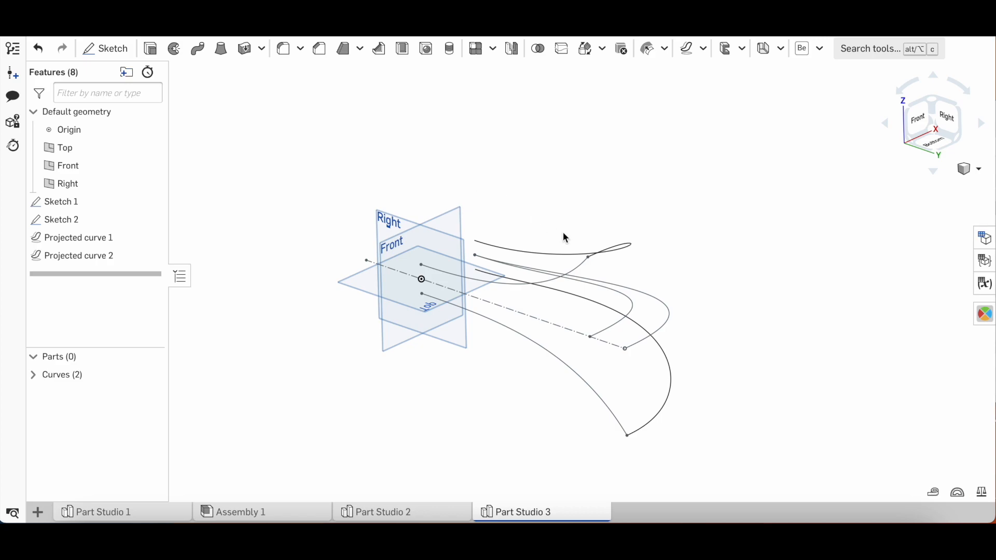
mouse_move(562, 231)
right_mouse_down()
mouse_move(555, 214)
mouse_move(591, 272)
mouse_move(584, 254)
mouse_move(557, 248)
mouse_move(502, 260)
mouse_move(569, 258)
mouse_move(555, 280)
mouse_move(563, 268)
right_mouse_up()
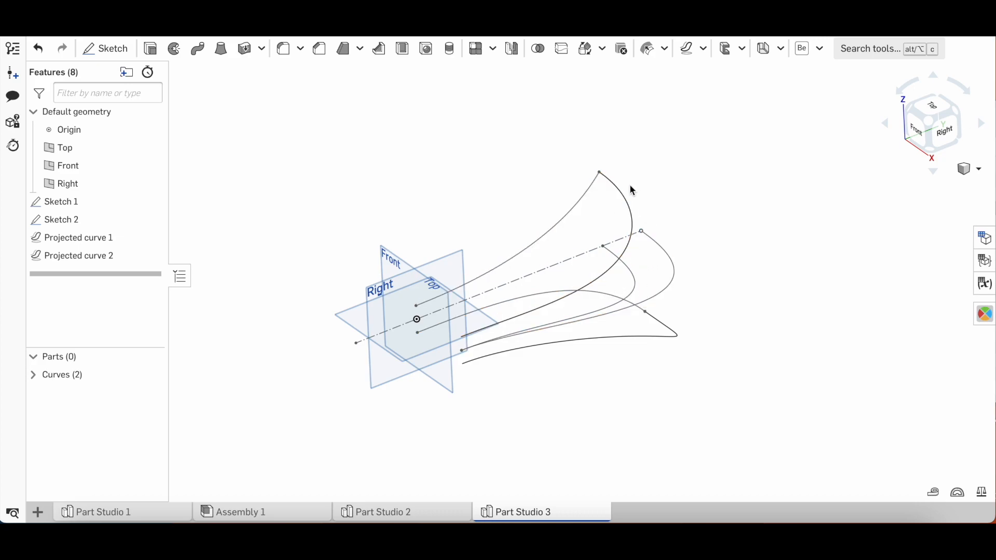
Step: On a new Right-plane sketch, draw a spline joining the far endpoints of both side profiles and bow it outward away from the origin
left_click(438, 278)
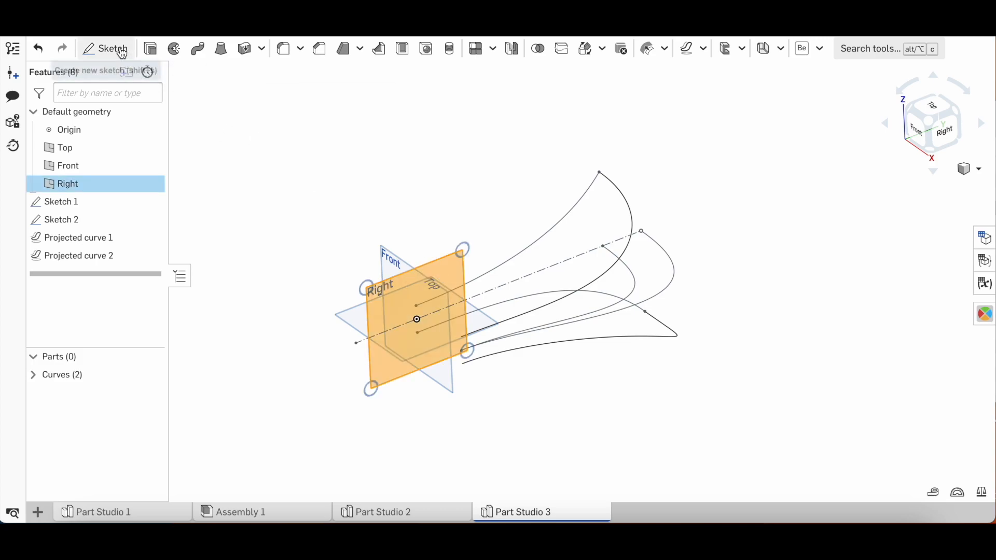
left_click(105, 49)
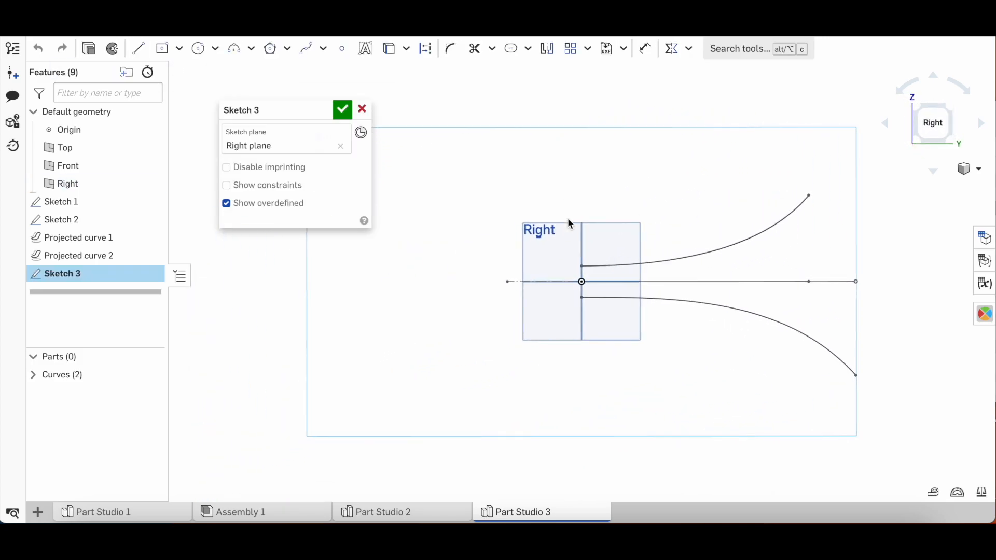
scroll(589, 213, "down", 5)
left_click(306, 48)
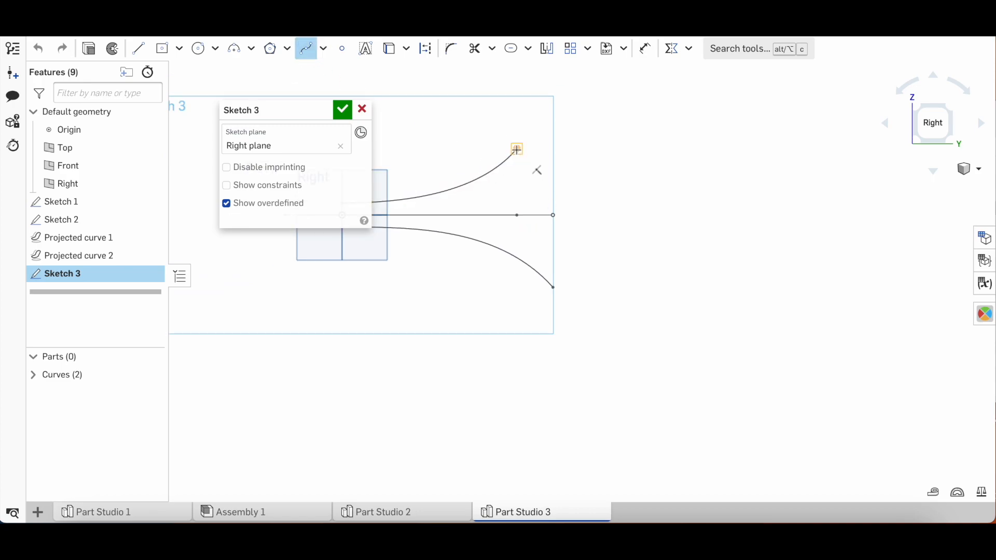
double_click(554, 287)
left_click_drag(542, 243, 564, 241)
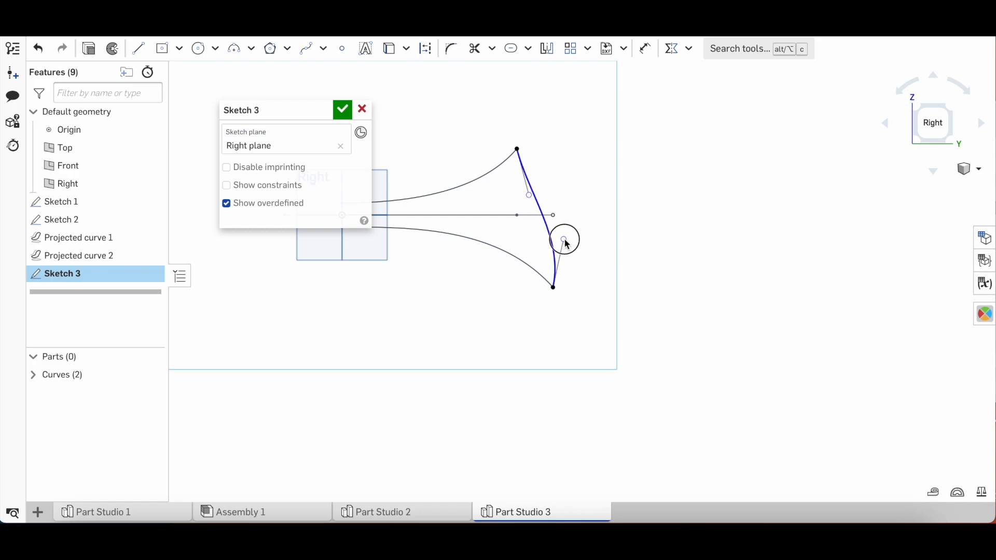
left_click_drag(529, 195, 554, 165)
left_click_drag(569, 242, 572, 239)
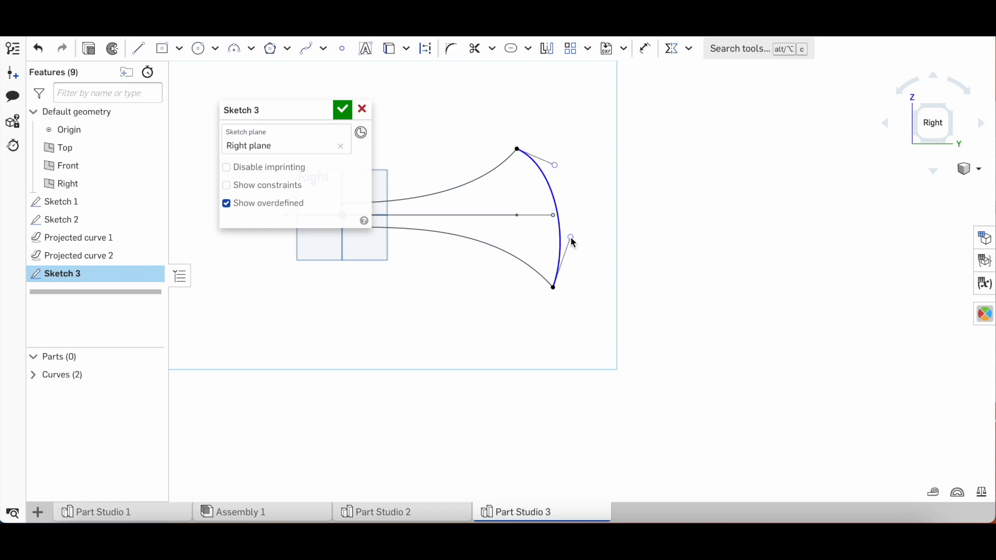
Step: Add a second spline between the same far endpoints, bow it toward the origin to close a crescent-like profile, and finish the sketch
left_click(314, 58)
left_click(517, 149)
left_click(552, 287)
key("Escape")
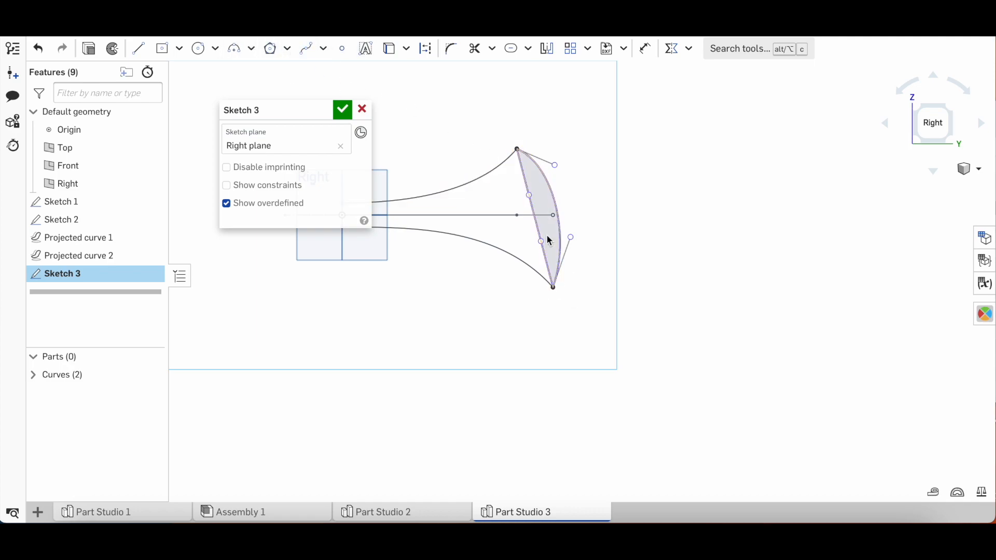
left_click_drag(530, 203, 506, 196)
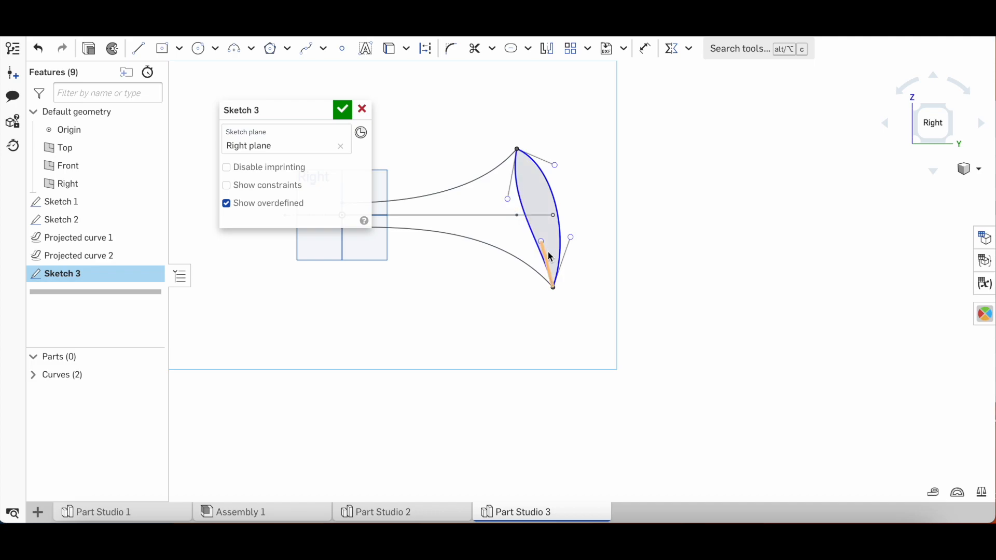
mouse_move(543, 250)
left_mouse_down()
mouse_move(529, 278)
mouse_move(549, 223)
mouse_move(529, 279)
mouse_move(536, 259)
left_mouse_up()
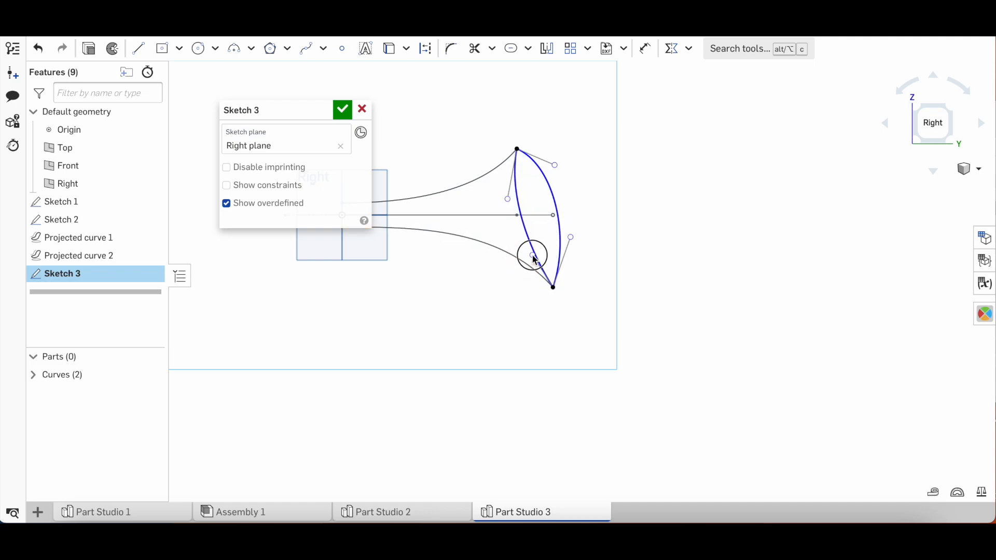
mouse_move(507, 200)
left_mouse_down()
mouse_move(520, 192)
mouse_move(508, 188)
left_mouse_up()
left_click(343, 110)
Step: Start a sketch on the Front plane and project the near endpoints of both projected curves into it
mouse_move(498, 151)
right_mouse_down()
mouse_move(509, 149)
mouse_move(539, 187)
mouse_move(434, 220)
right_mouse_up()
scroll(434, 217, "up", 3)
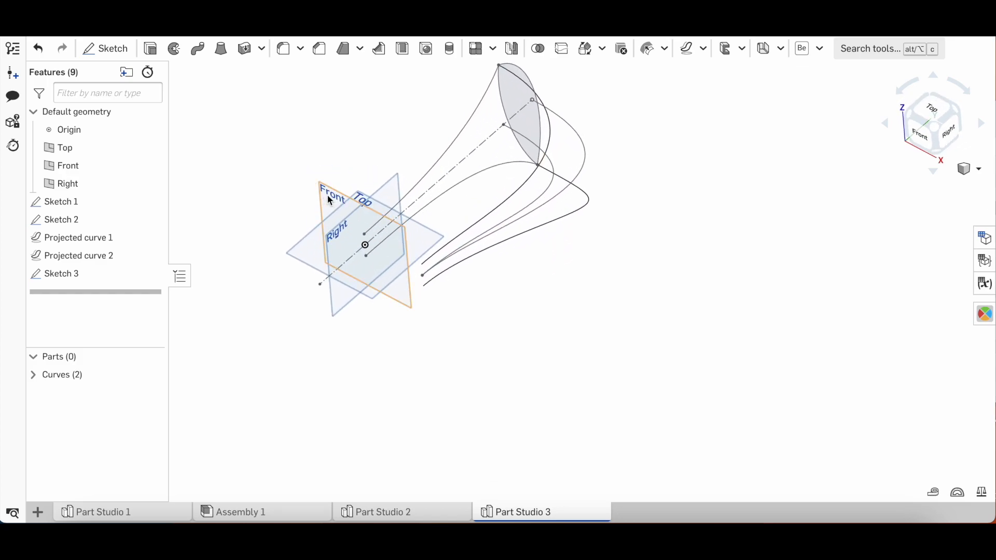
left_click(330, 200)
left_click(112, 49)
right_click_drag(411, 226, 420, 231)
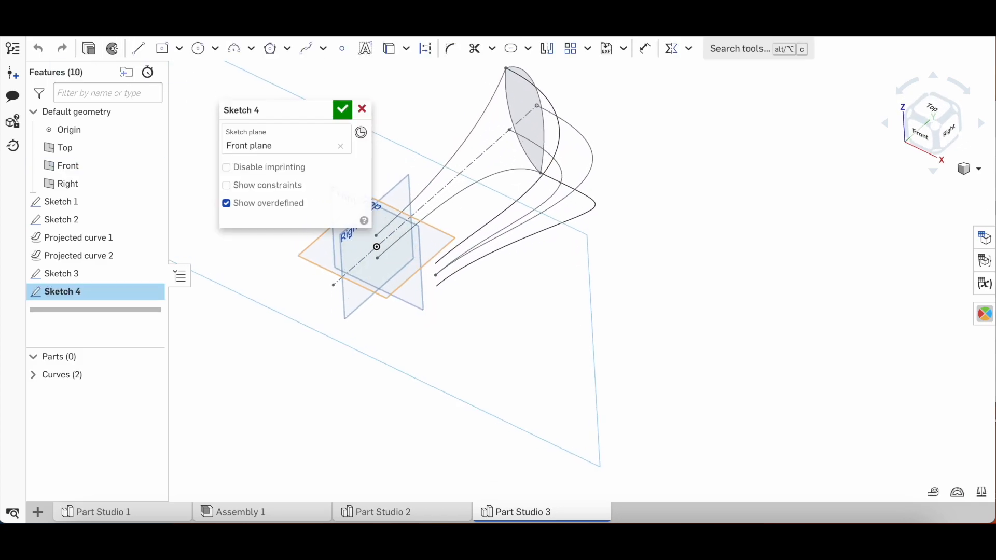
key("n")
scroll(745, 291, "up", 4)
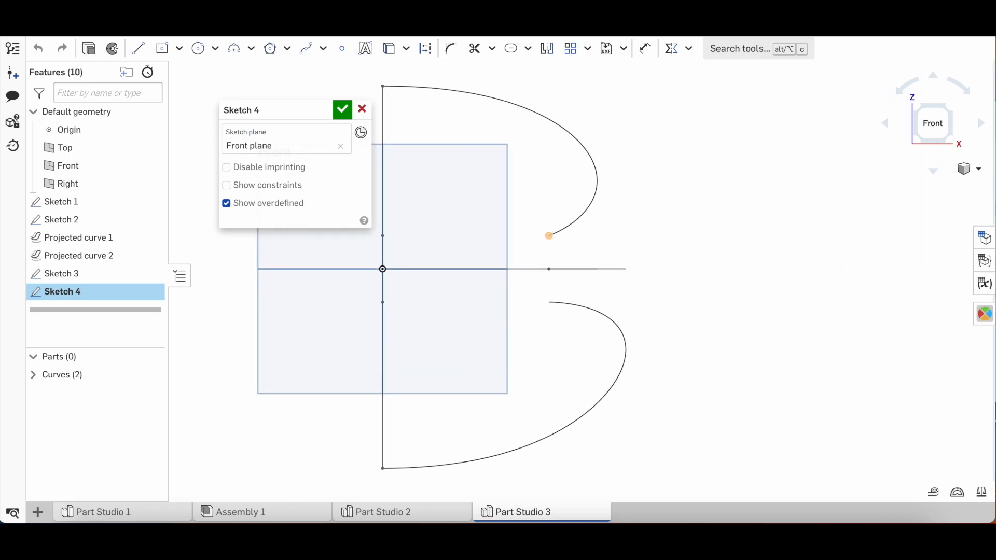
left_click(548, 235)
left_click(549, 302)
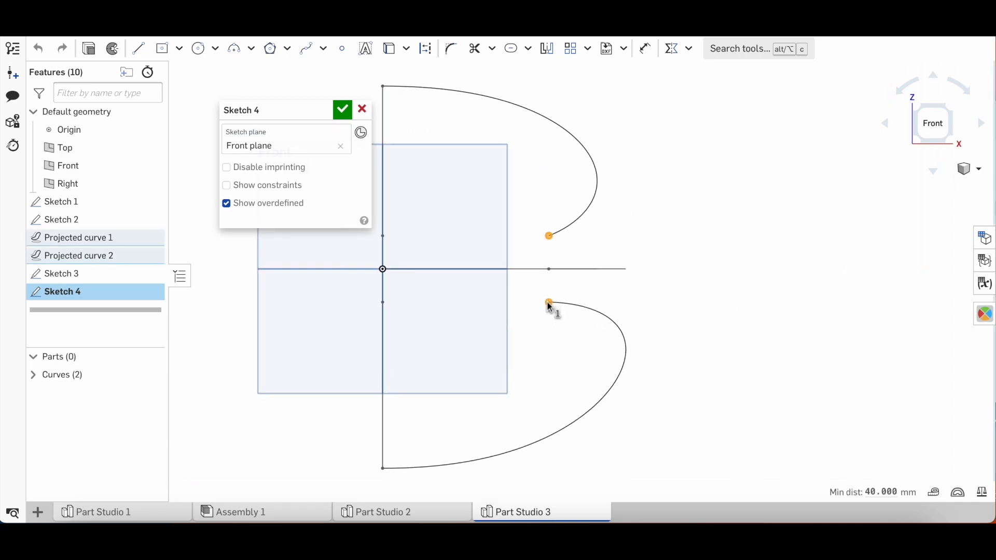
key("Escape")
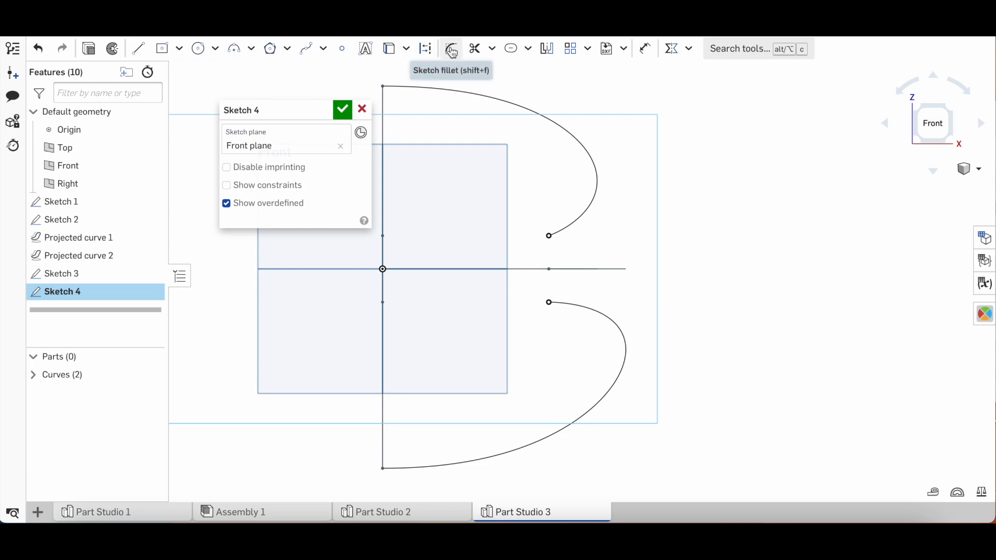
Step: Draw two splines between the projected endpoints, bowing one outward and the other toward the origin to form a closed oval
left_click(306, 49)
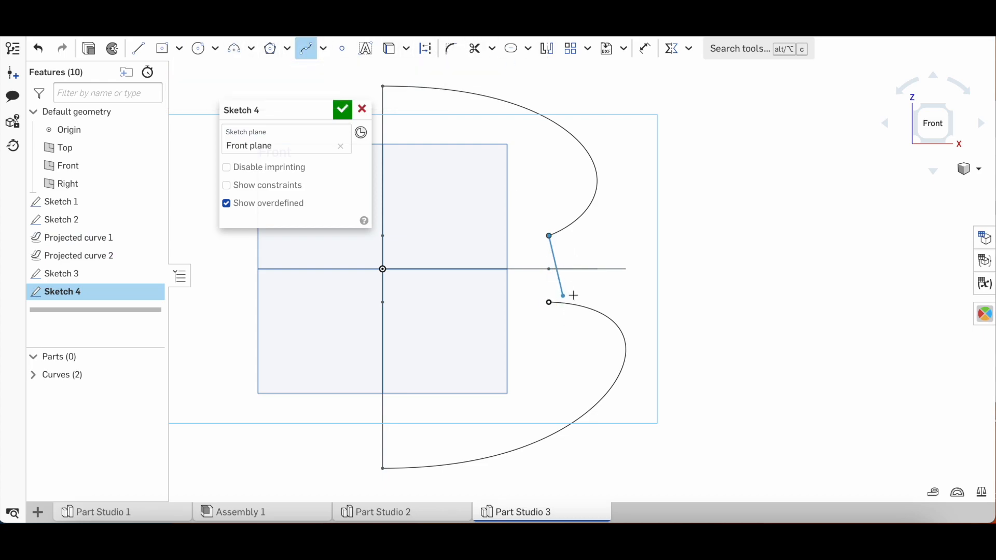
key("Escape")
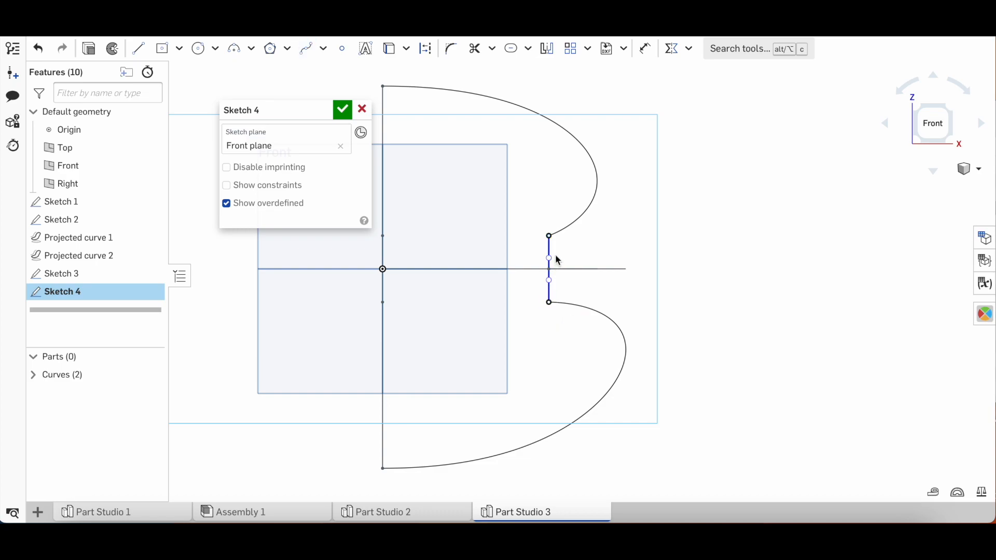
left_click_drag(551, 287, 580, 306)
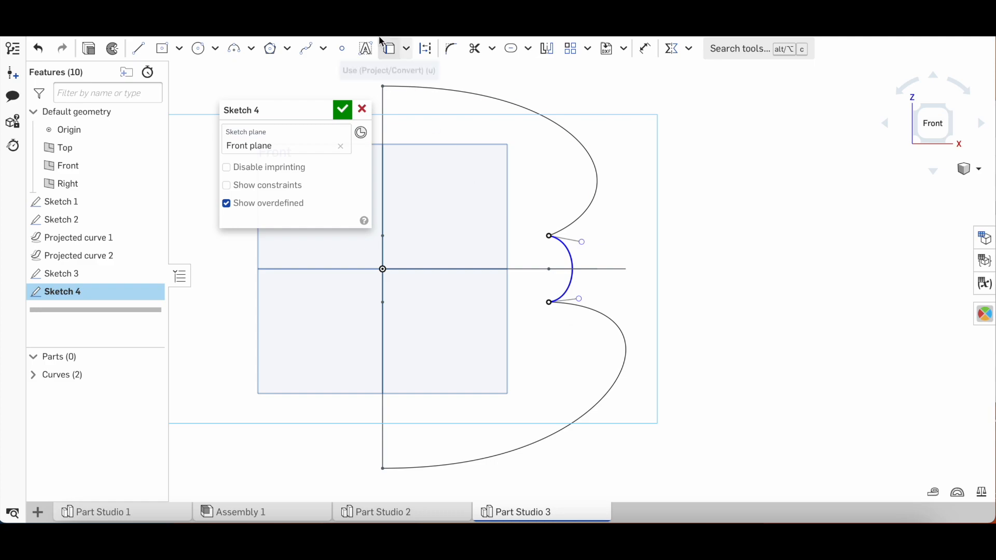
left_click(306, 48)
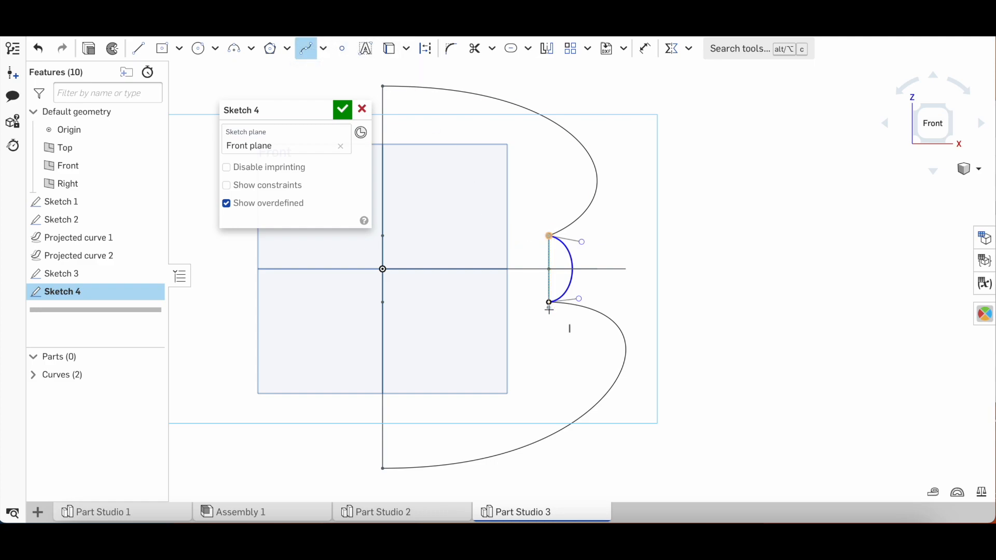
left_click_drag(549, 282, 520, 303)
left_click_drag(549, 258, 508, 230)
Step: Constrain the two splines' tangent handles parallel to each other at the oval's upper and lower endpoints
left_click(573, 240)
key("b")
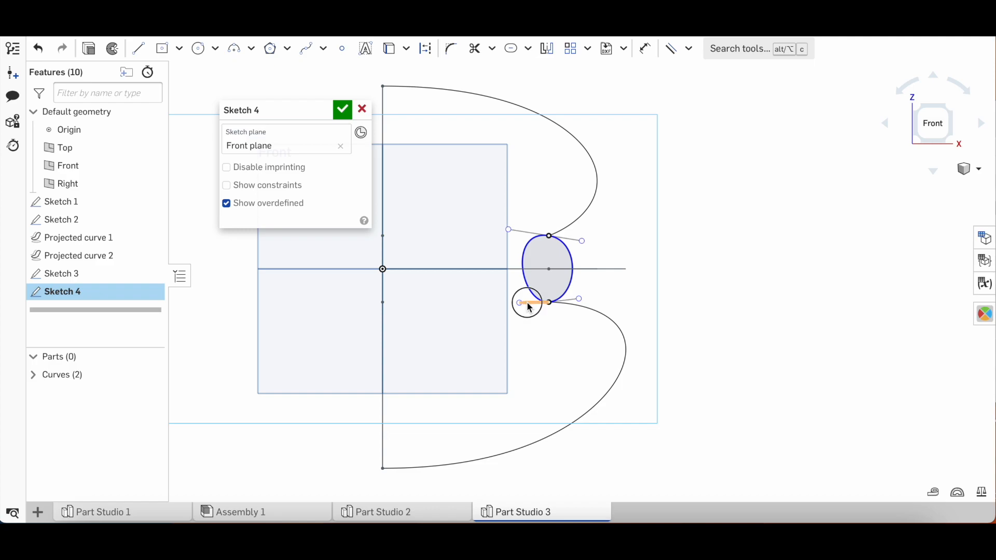
key("b")
left_click(561, 302)
key("Escape")
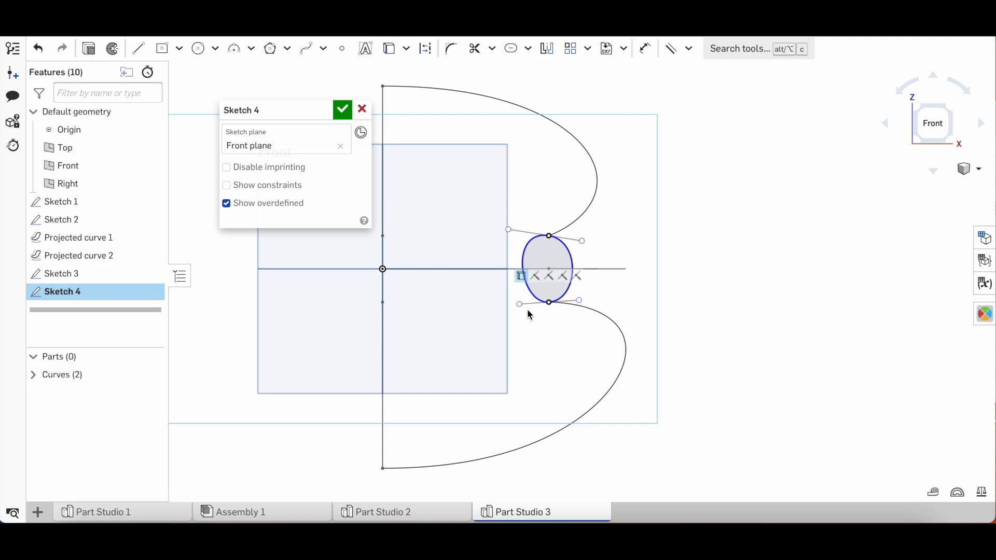
Step: Tilt the oval's upper and lower tangent handles to skew its shape, and finish the Front-plane sketch
scroll(529, 309, "up", 3)
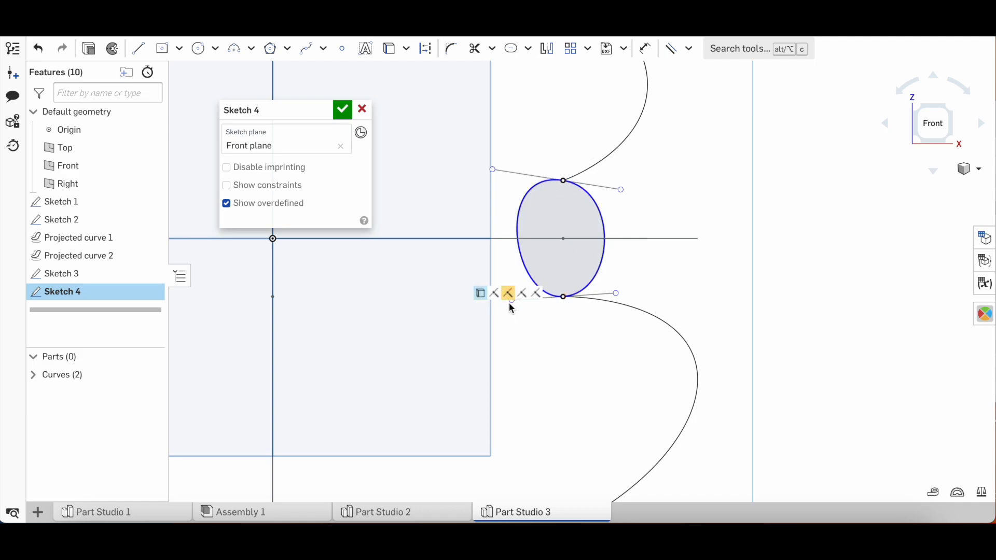
left_click_drag(495, 171, 492, 219)
mouse_move(617, 157)
left_mouse_down()
mouse_move(623, 173)
mouse_move(595, 162)
mouse_move(614, 147)
mouse_move(628, 151)
mouse_move(628, 171)
mouse_move(615, 172)
left_mouse_up()
left_click_drag(512, 300, 506, 322)
scroll(539, 200, "down", 5)
scroll(546, 209, "up", 4)
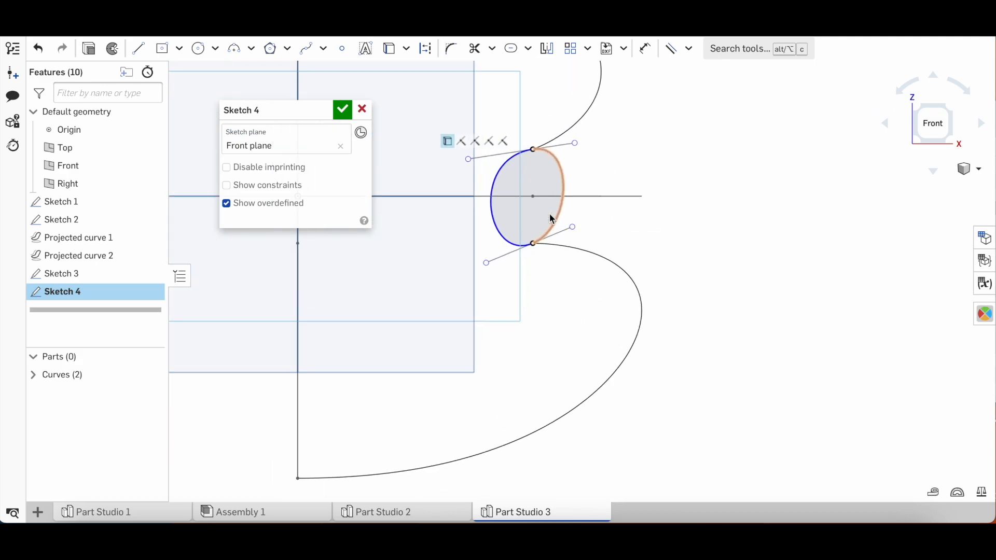
scroll(603, 197, "down", 3)
right_click(668, 52)
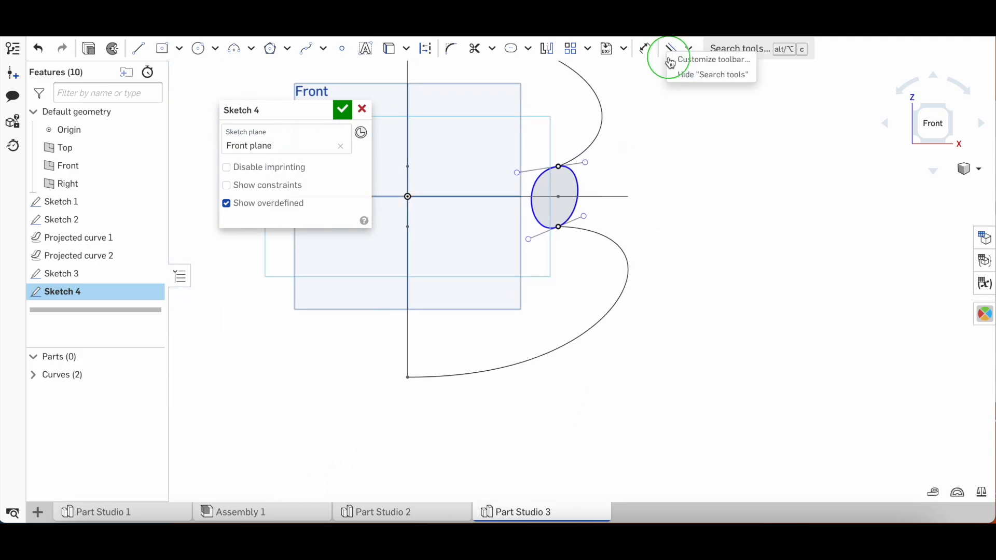
left_click(669, 242)
left_click(342, 110)
right_click_drag(661, 183, 644, 205)
scroll(643, 204, "down", 5)
scroll(650, 118, "up", 2)
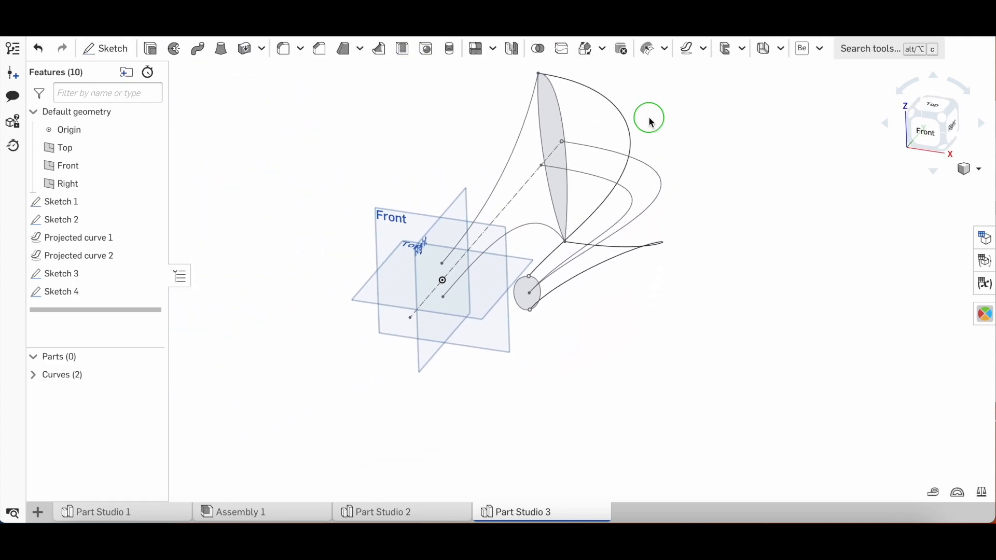
Step: Start a boundary surface using the outer spline edges of the large oval and the small end profile as U profiles
right_click_drag(651, 118, 644, 124)
left_click(703, 48)
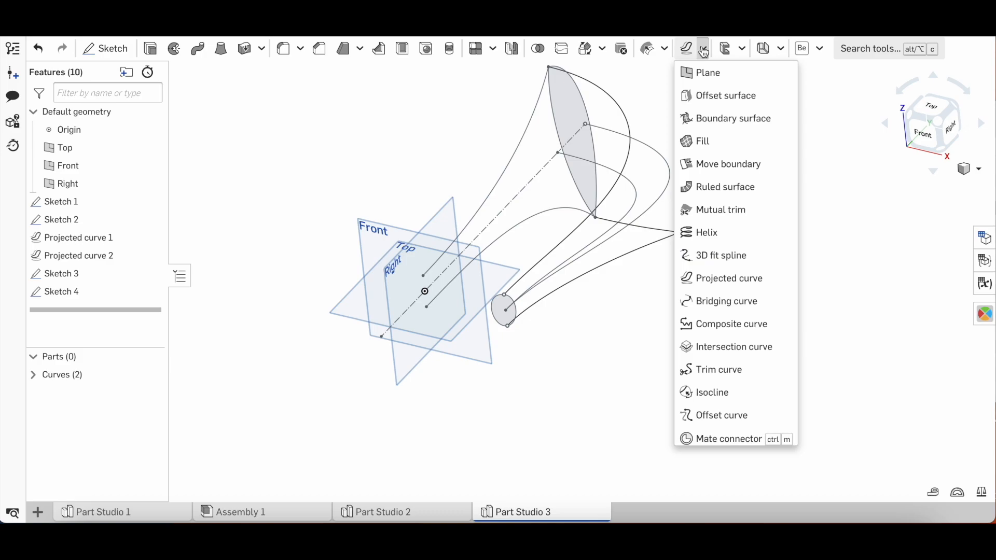
left_click(706, 121)
scroll(539, 178, "down", 5)
right_click_drag(540, 177, 518, 201)
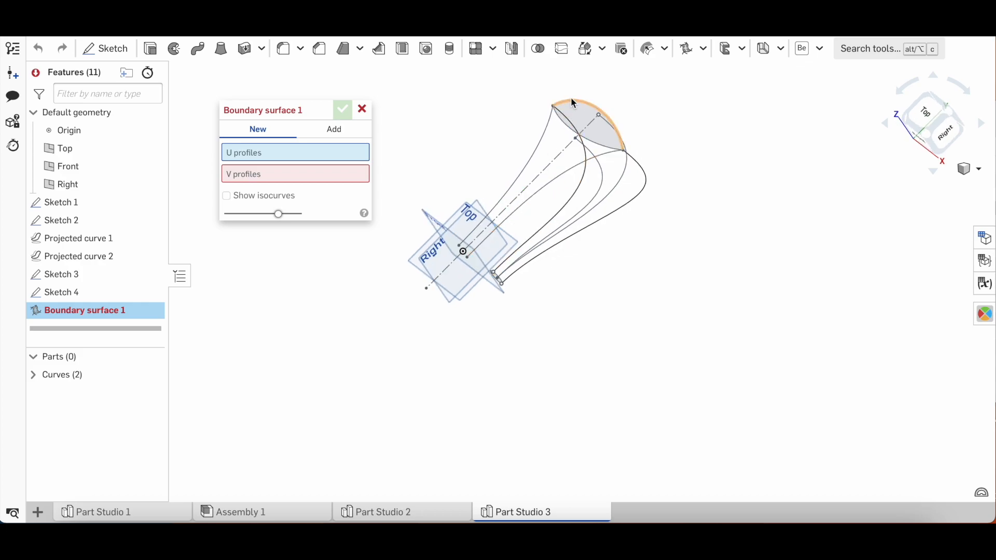
scroll(566, 103, "up", 4)
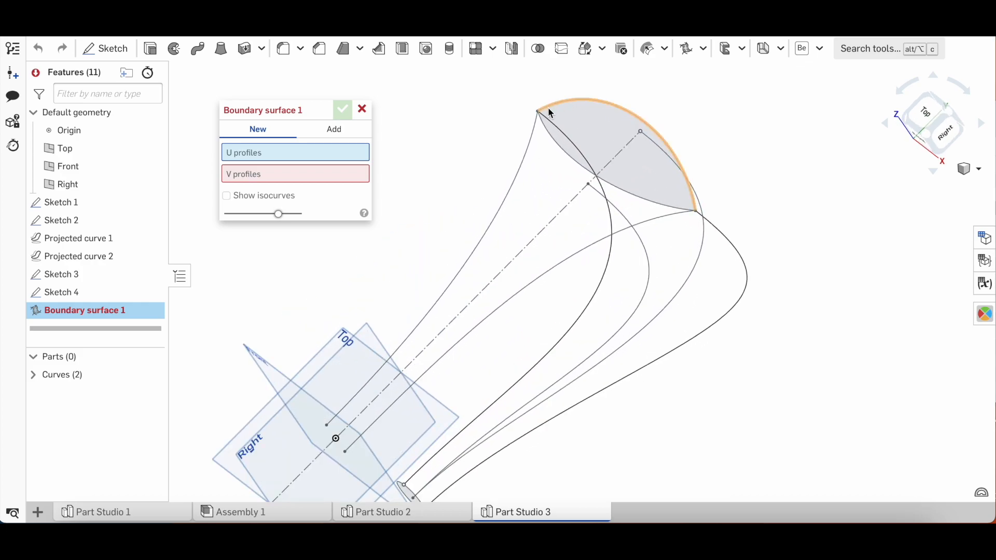
scroll(607, 114, "down", 3)
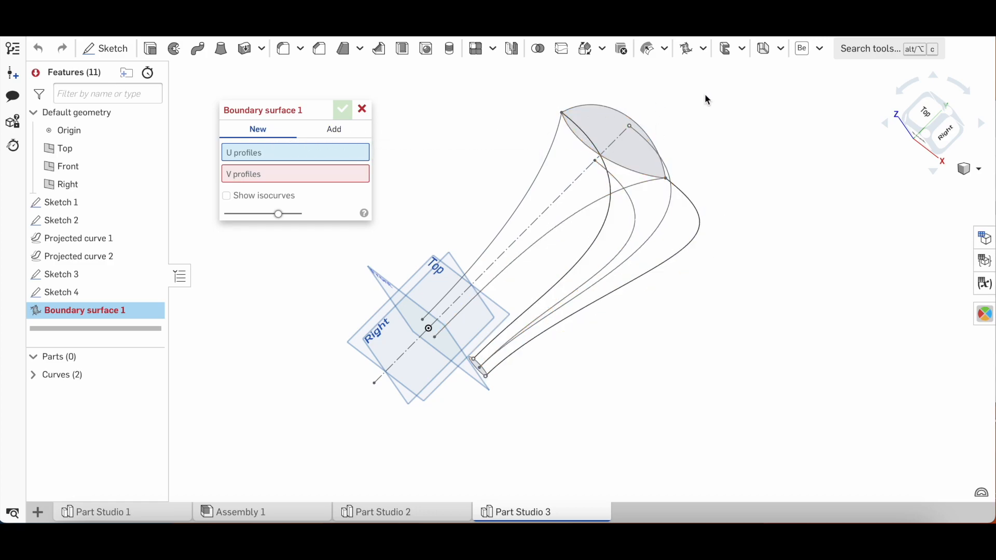
right_click_drag(663, 107, 637, 125)
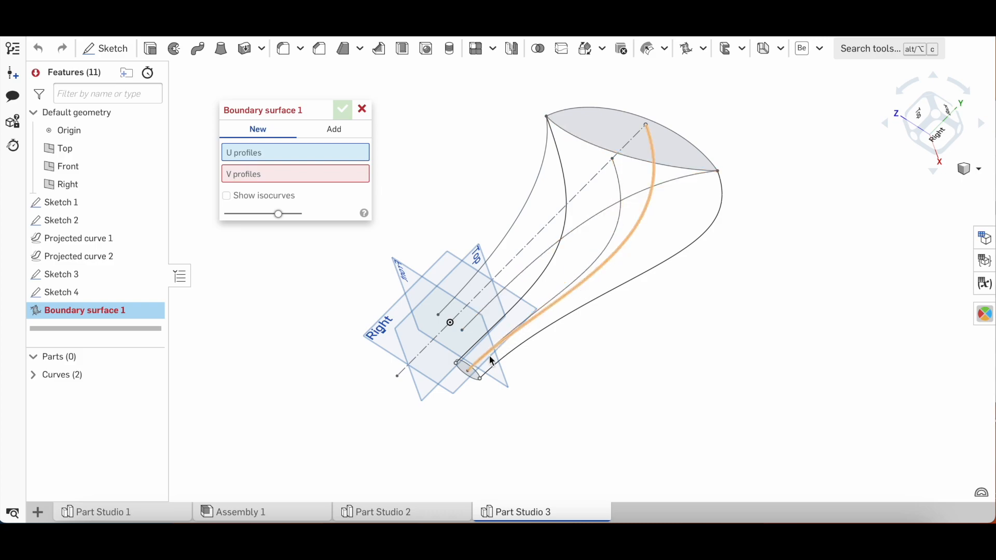
mouse_move(593, 117)
right_mouse_down()
mouse_move(613, 134)
mouse_move(476, 277)
right_mouse_up()
left_click(611, 112)
scroll(476, 277, "up", 3)
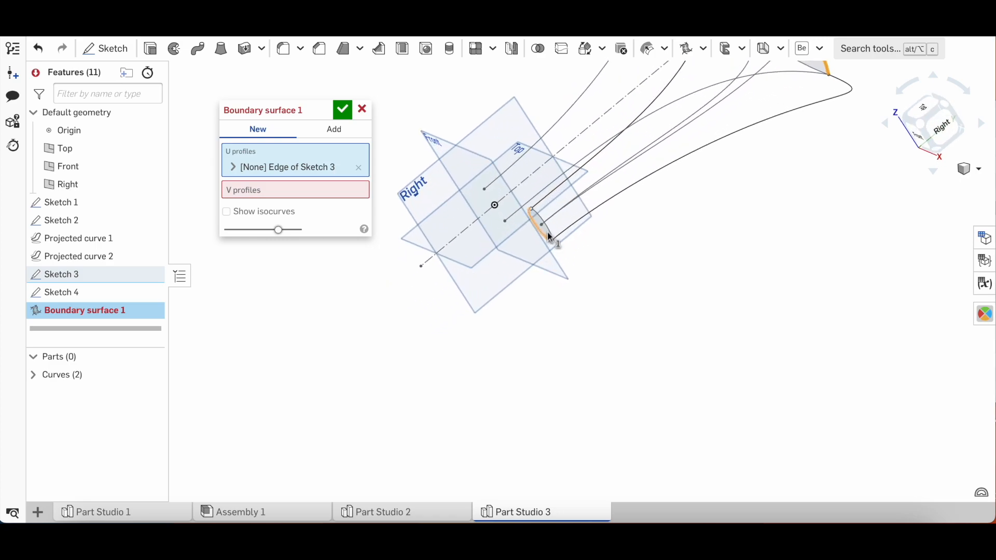
left_click(552, 234)
mouse_move(471, 363)
right_mouse_down()
mouse_move(634, 253)
mouse_move(679, 269)
mouse_move(636, 263)
right_mouse_up()
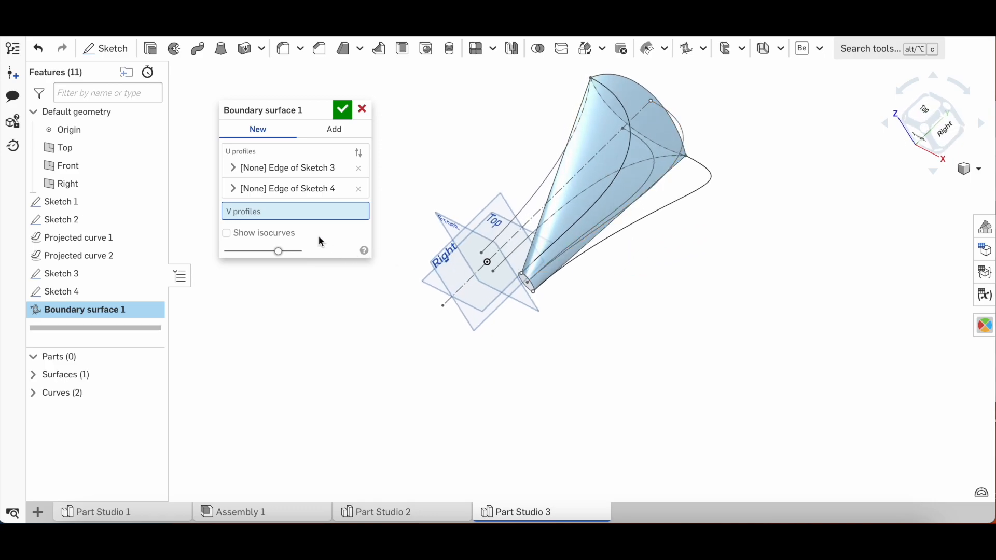
Step: Add both projected curves as the surface's V profiles and accept the boundary surface
left_click(628, 116)
left_click(709, 174)
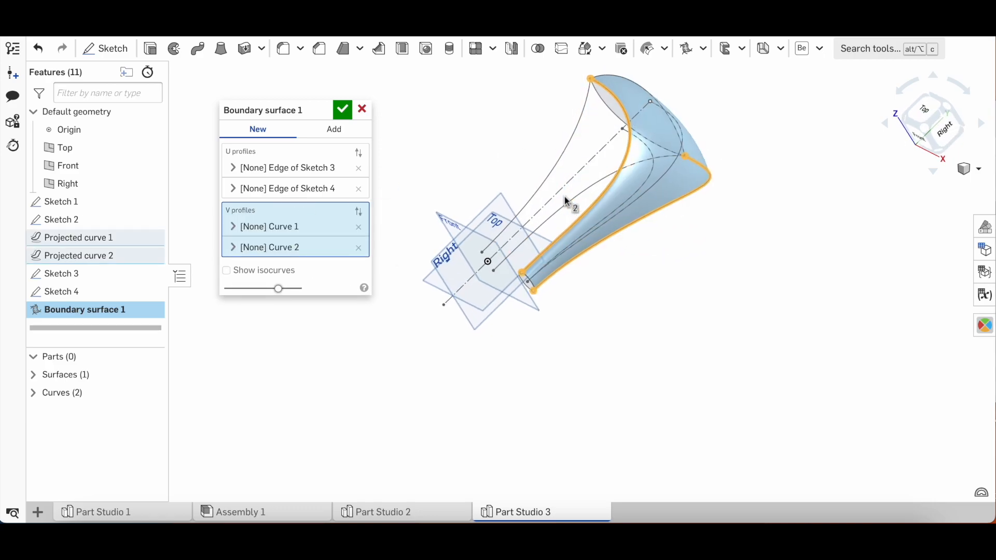
right_click_drag(565, 197, 616, 186)
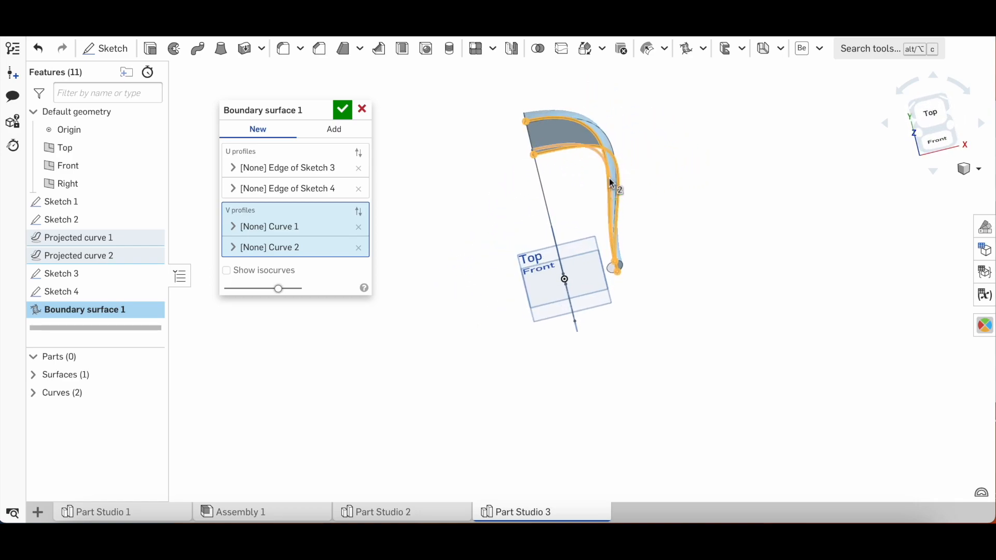
left_click(342, 110)
scroll(667, 107, "up", 3)
mouse_move(666, 106)
right_mouse_down()
mouse_move(600, 122)
mouse_move(590, 134)
mouse_move(651, 105)
right_mouse_up()
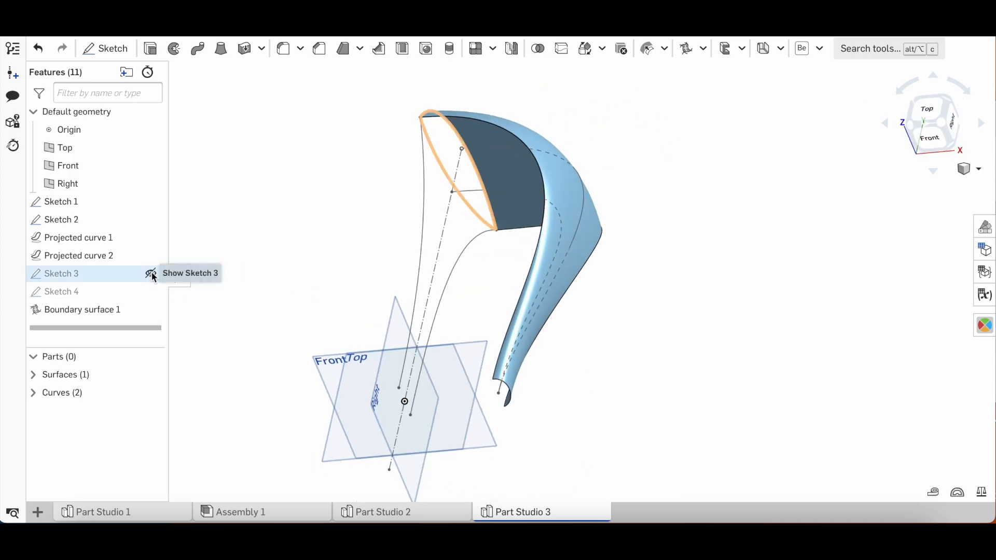
Step: Show Sketch 3 and Sketch 4 again, and start a second boundary surface with their opposite edges as U profiles
left_click(152, 275)
left_click(150, 290)
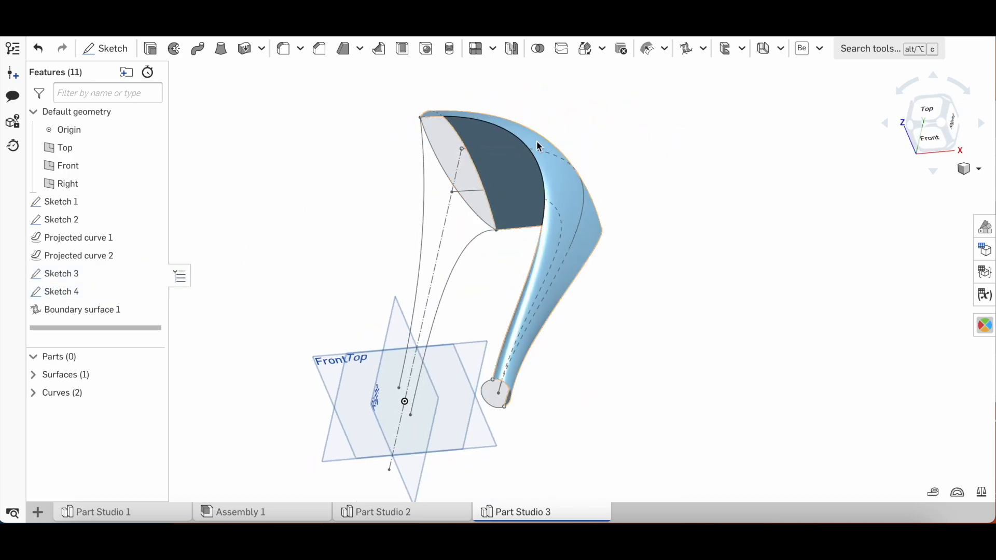
left_click(686, 48)
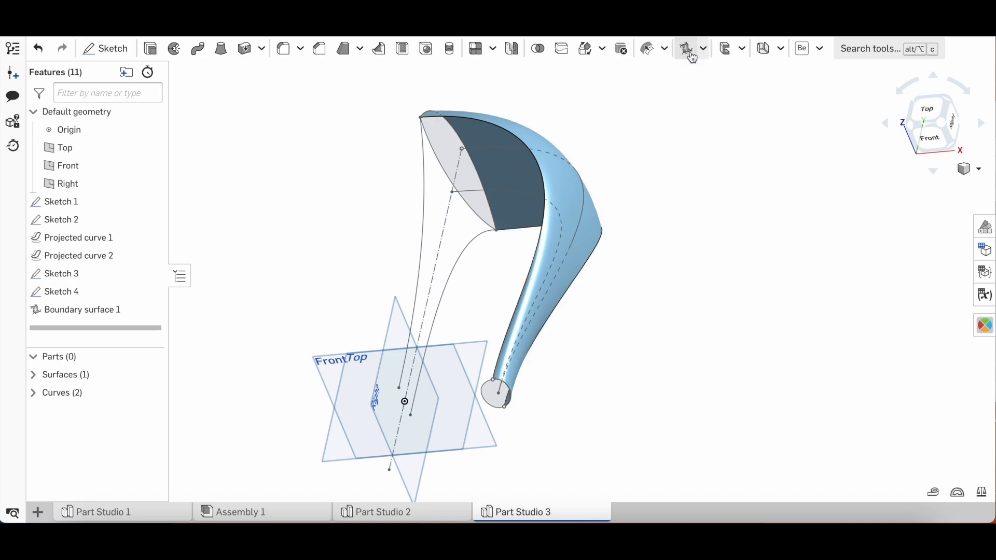
left_click(432, 156)
left_click(486, 393)
Step: Use the upper projected curve and the first surface's lower edge as V profiles, and finish the second surface merged with the first
left_click(324, 213)
left_click(506, 150)
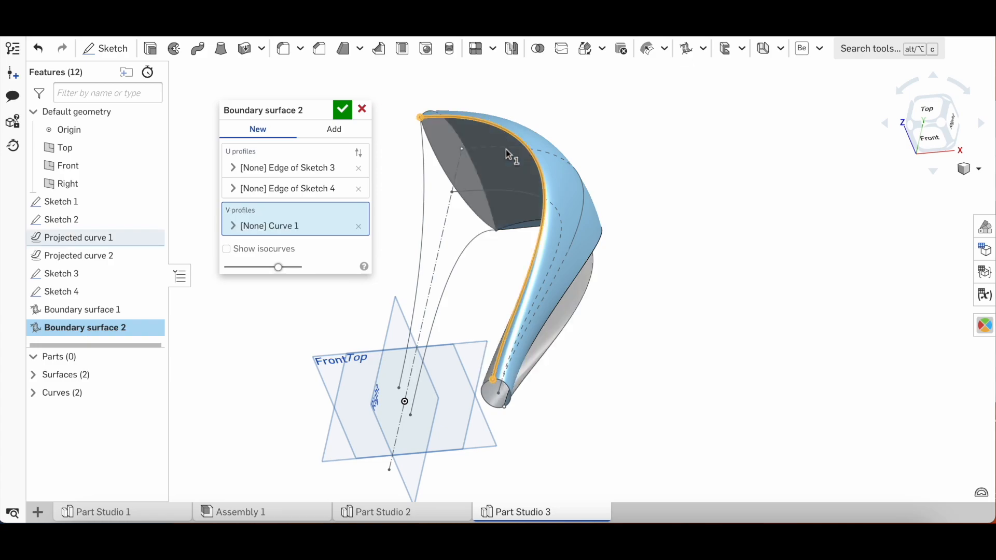
left_click(528, 226)
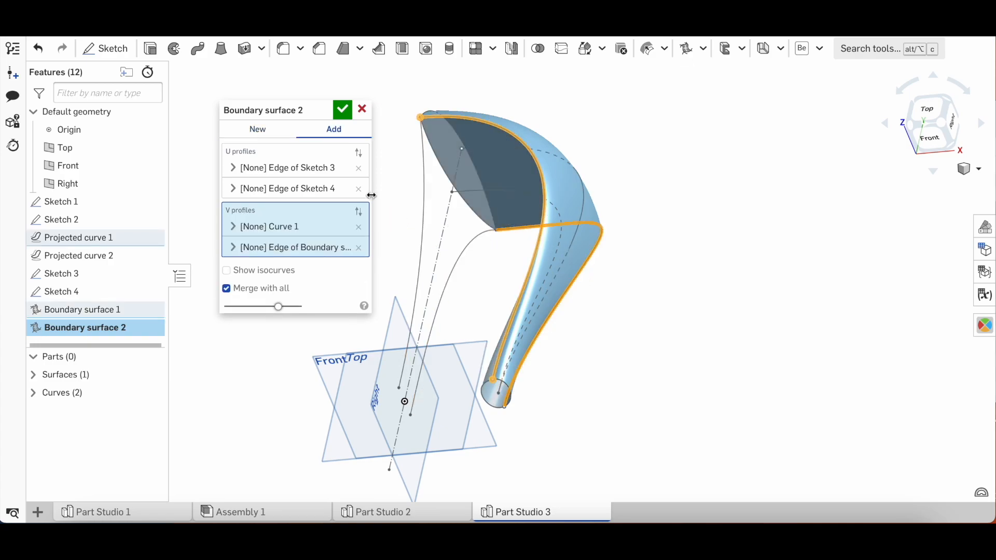
left_click(341, 113)
right_click_drag(577, 208, 536, 185)
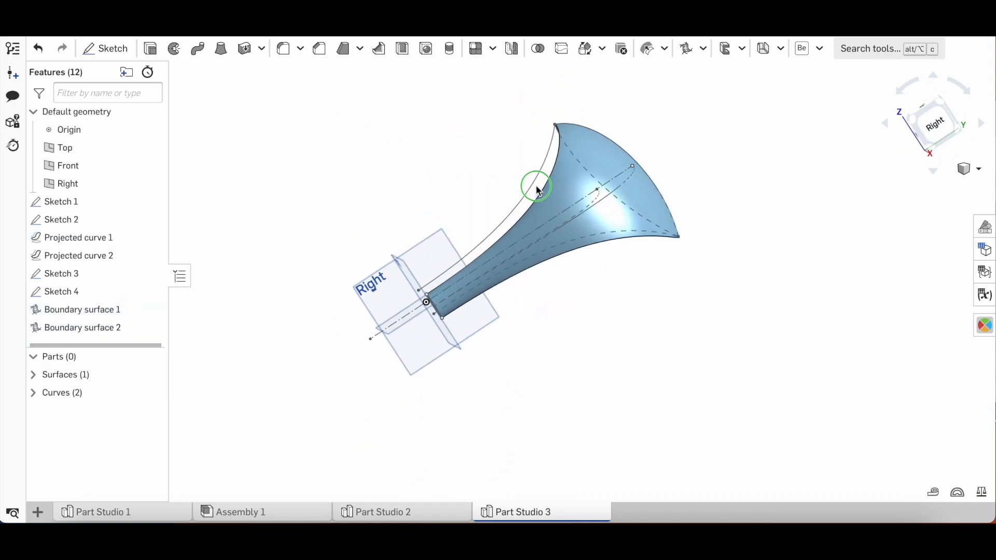
Step: Compare the horn-shaped surface with the finished looped model in Part Studio 2, and return to Part Studio 3
left_click(942, 125)
right_click_drag(597, 225, 511, 282)
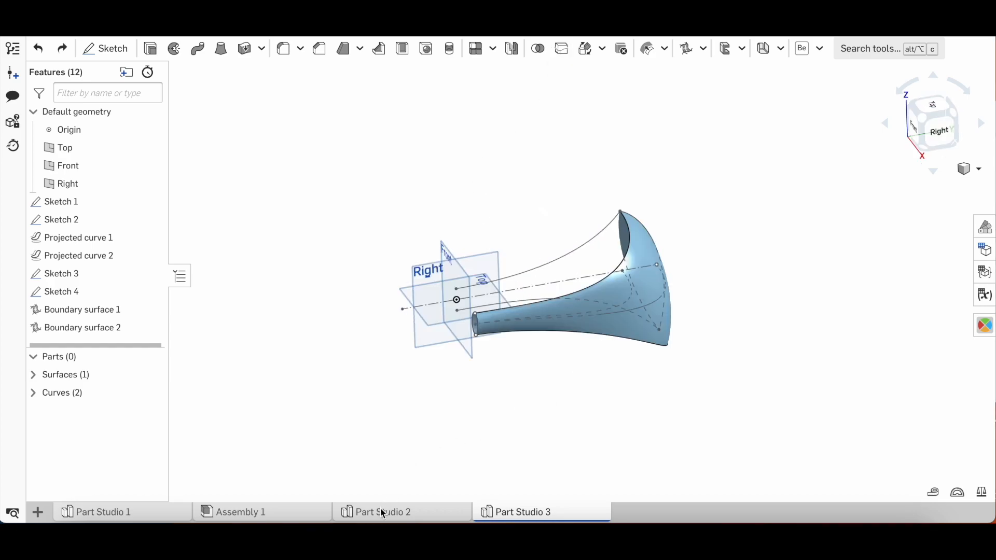
left_click(406, 513)
right_click_drag(491, 300, 397, 245)
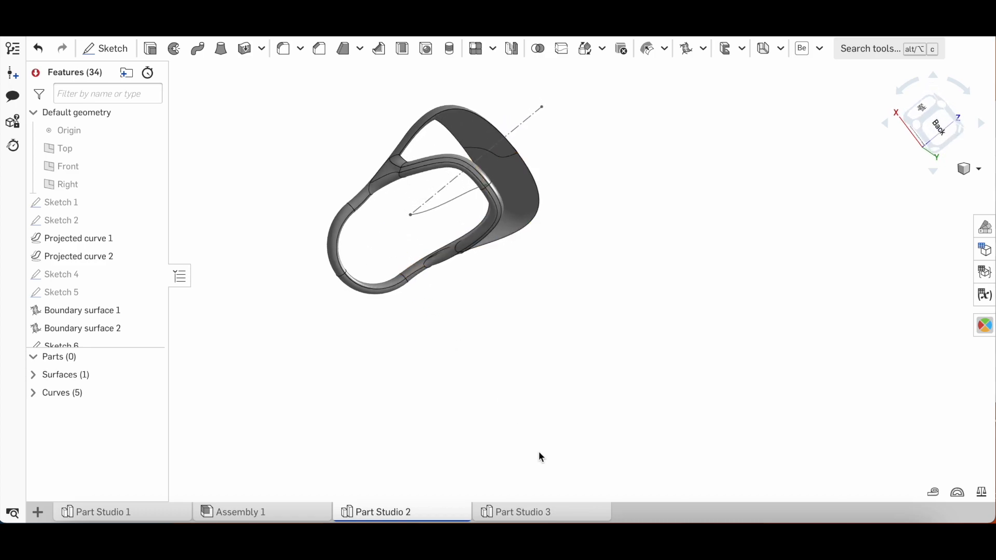
left_click(513, 515)
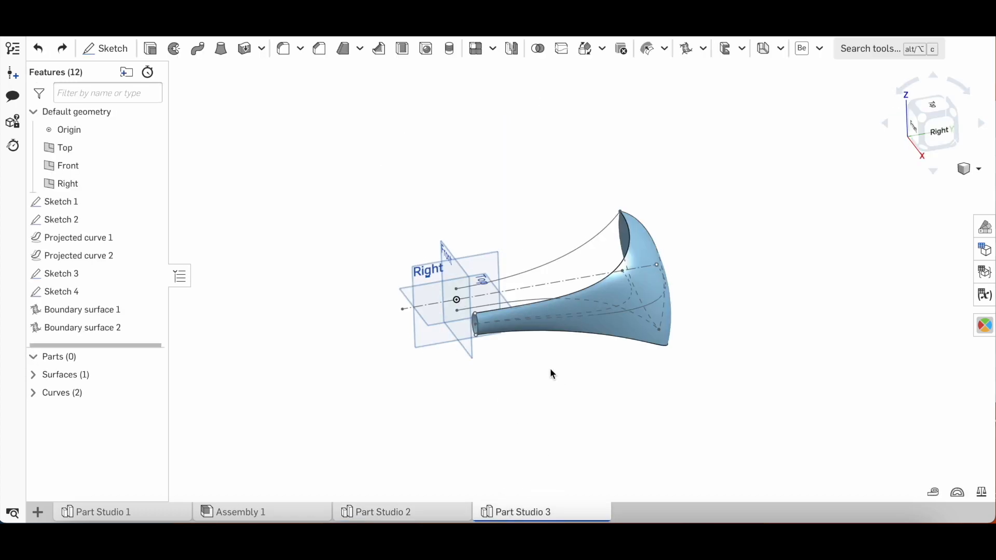
Step: Start a sketch on the Right plane and draw a horizontal line about 82 mm long from the origin along the centreline
left_click(924, 136)
scroll(346, 288, "down", 2)
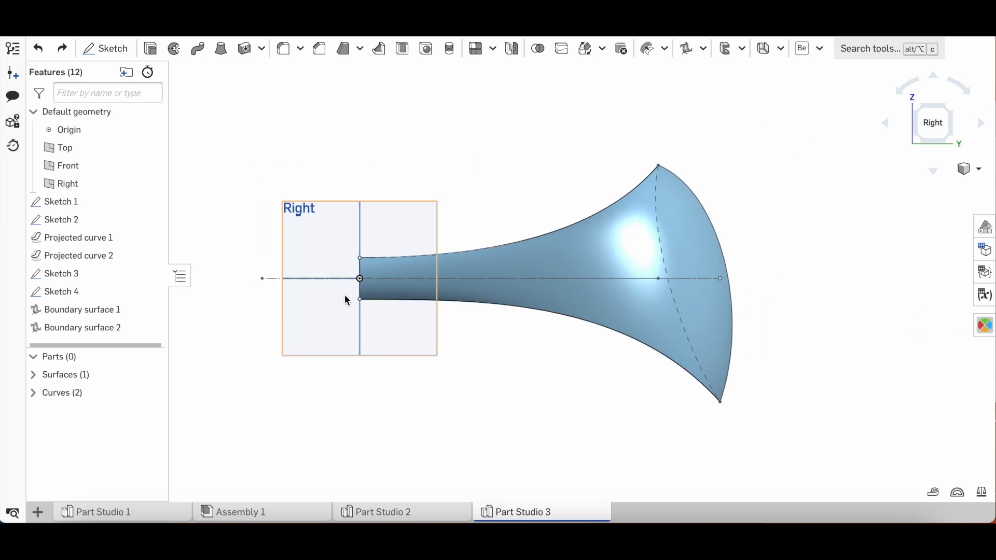
scroll(632, 309, "up", 1)
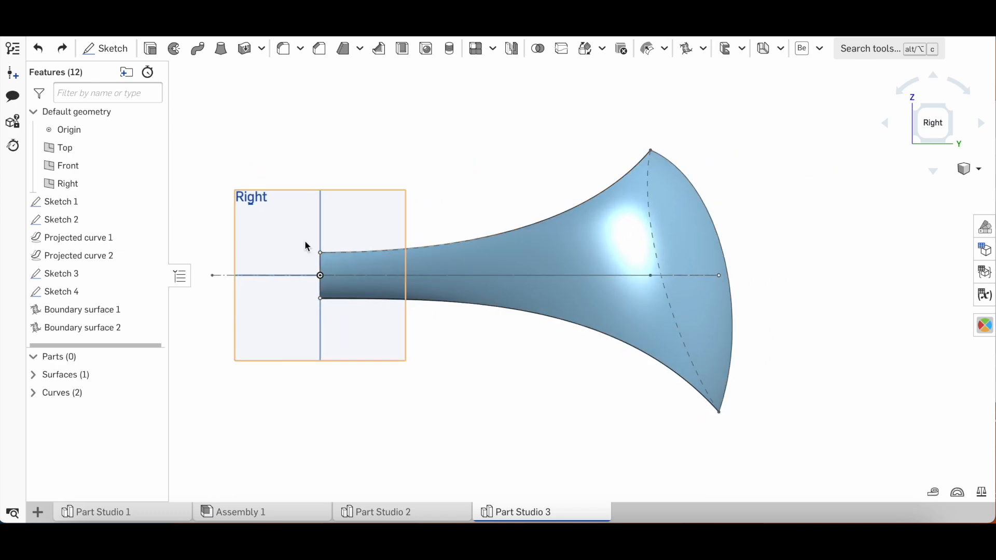
left_click(109, 55)
scroll(448, 148, "down", 2)
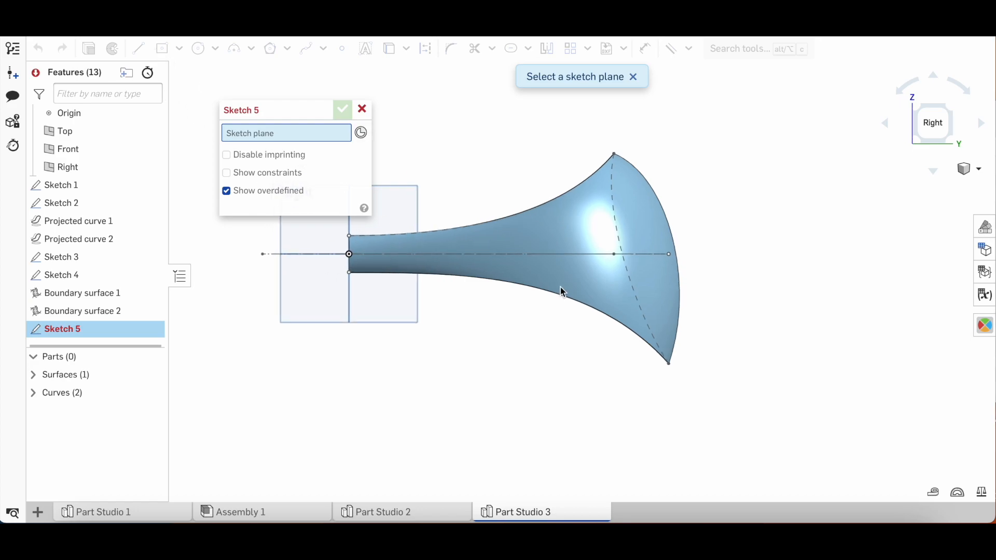
scroll(560, 287, "down", 1)
left_click(429, 213)
left_click(139, 49)
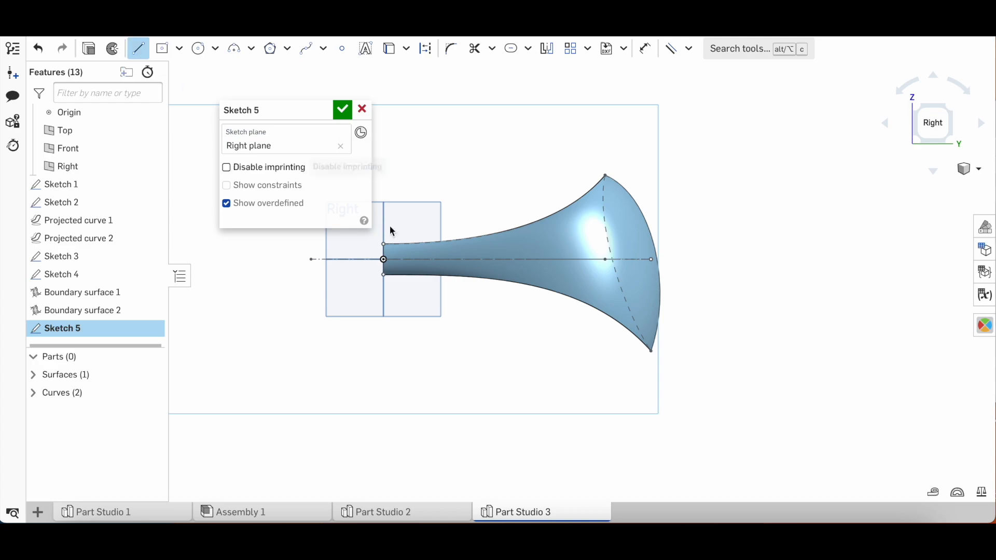
left_click(384, 259)
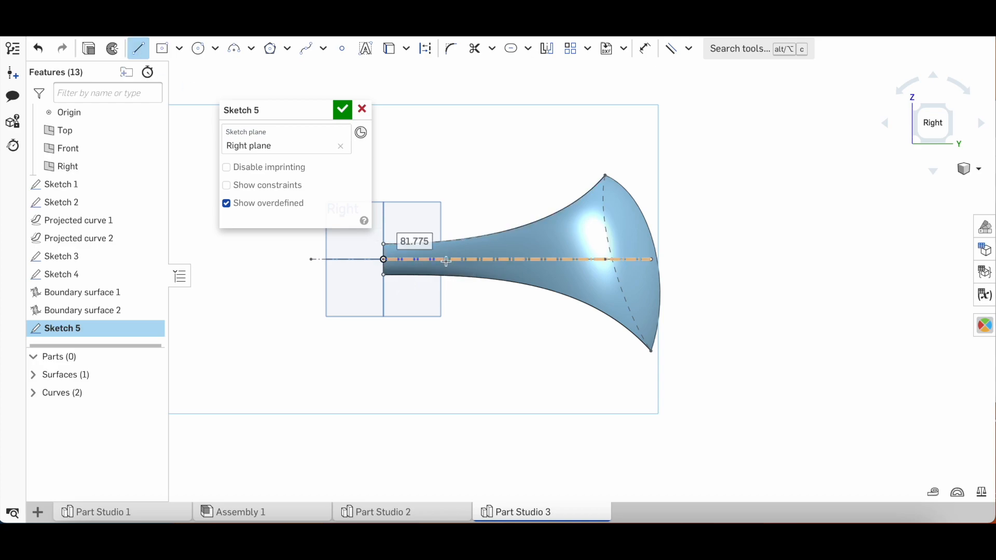
left_click(446, 259)
key("Escape")
Step: Dimension the horizontal line's length to 95 mm
key("d")
left_click(415, 259)
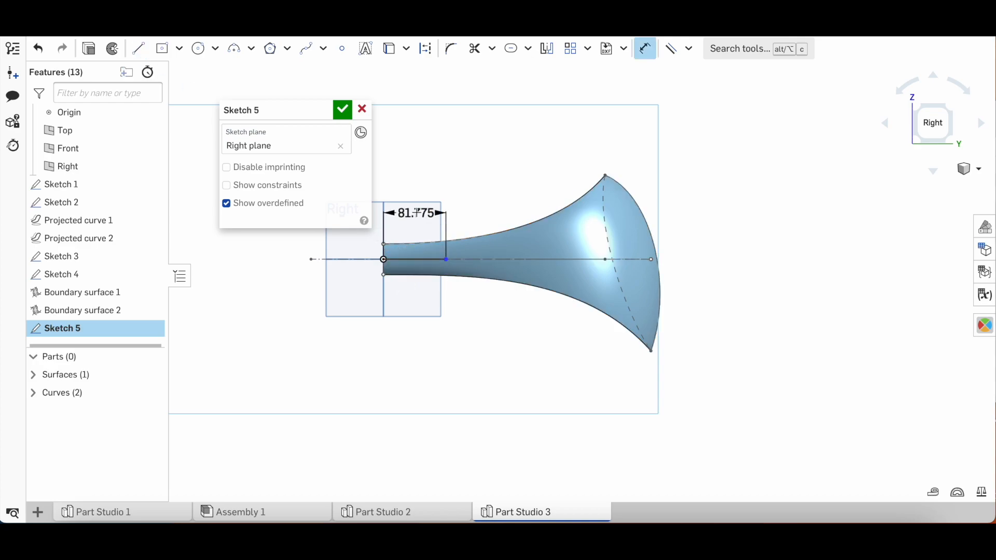
left_click(413, 179)
key("Return")
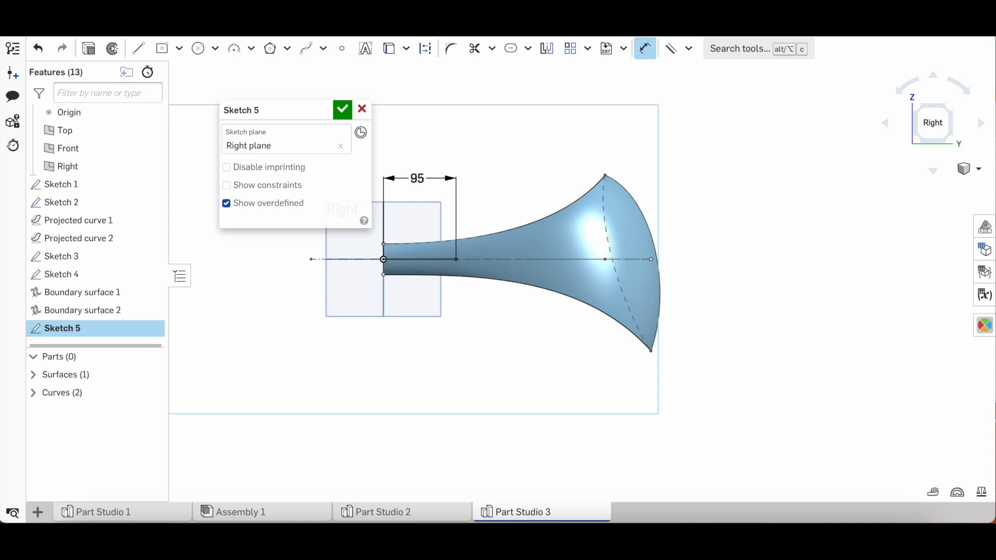
Step: Draw a spline from the line's far end to a point below the horn, and dimension its start tangent handle at 65° to the line
left_click(304, 51)
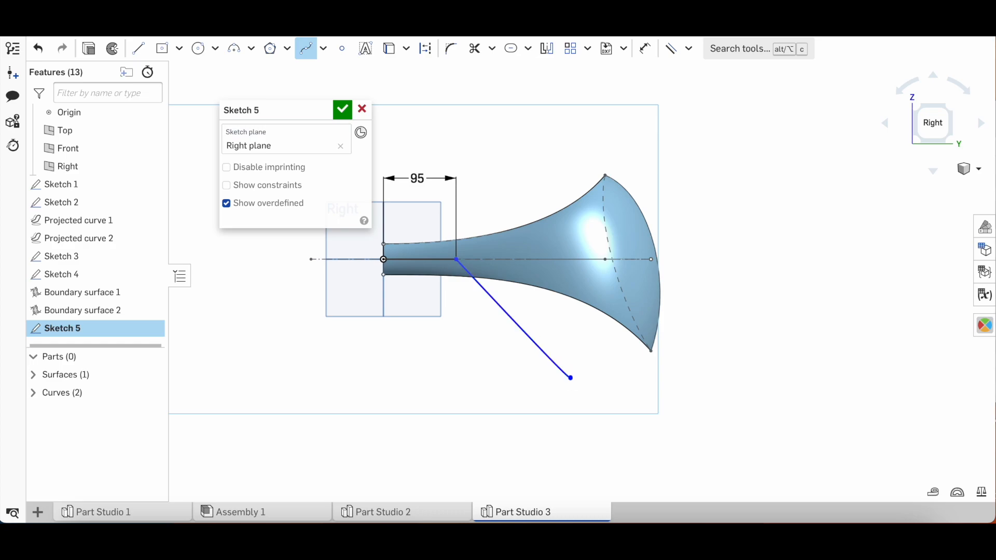
left_click_drag(493, 298, 482, 310)
key("d")
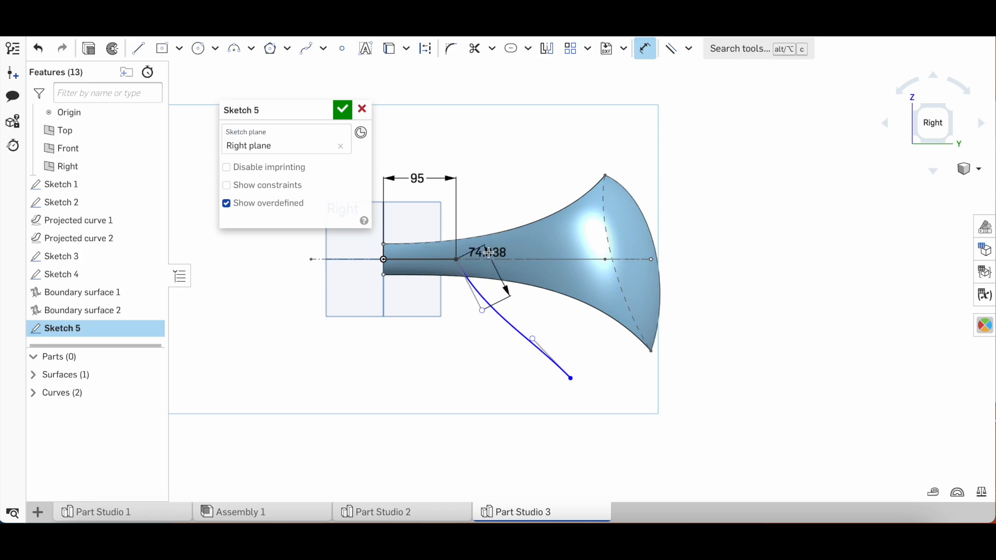
left_click(484, 258)
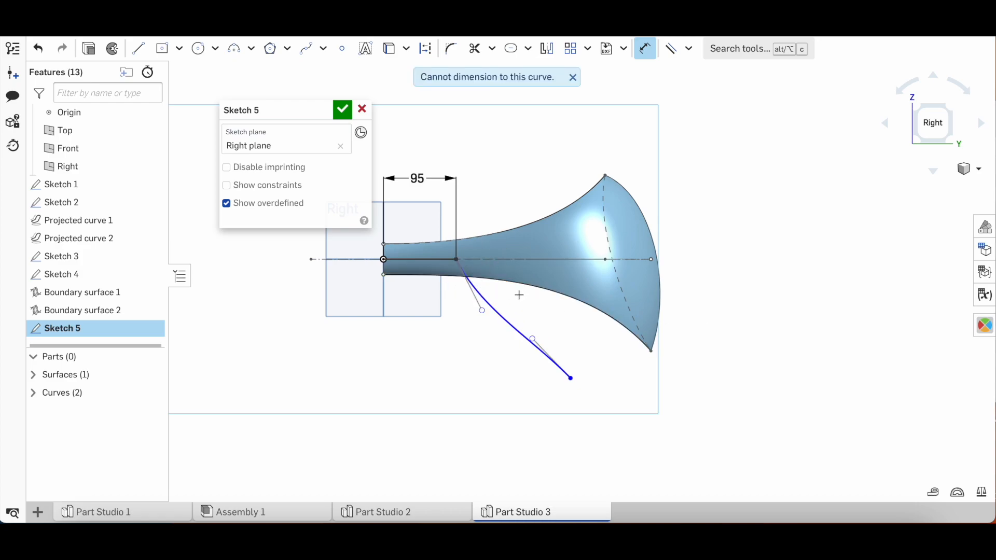
key("d")
left_click(426, 258)
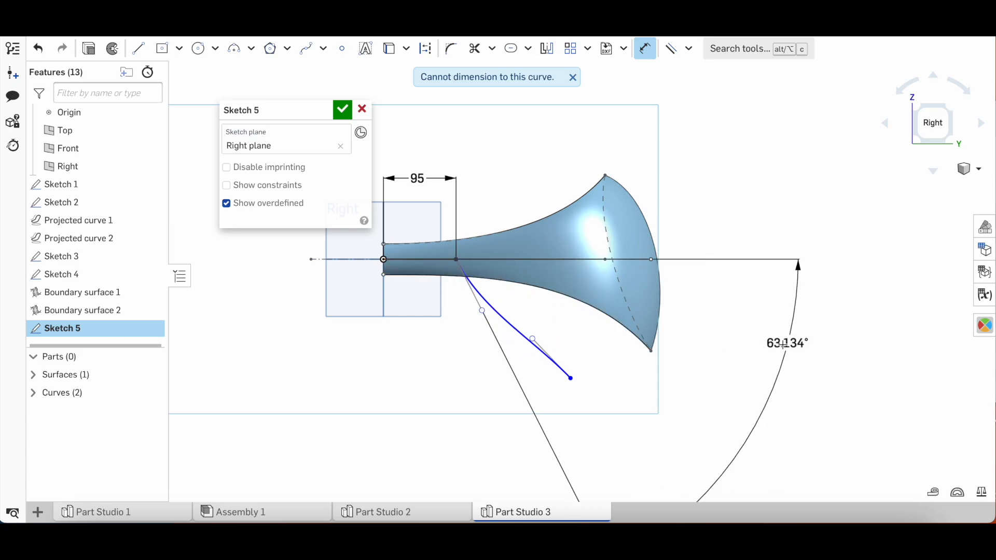
left_click(705, 332)
key("Return")
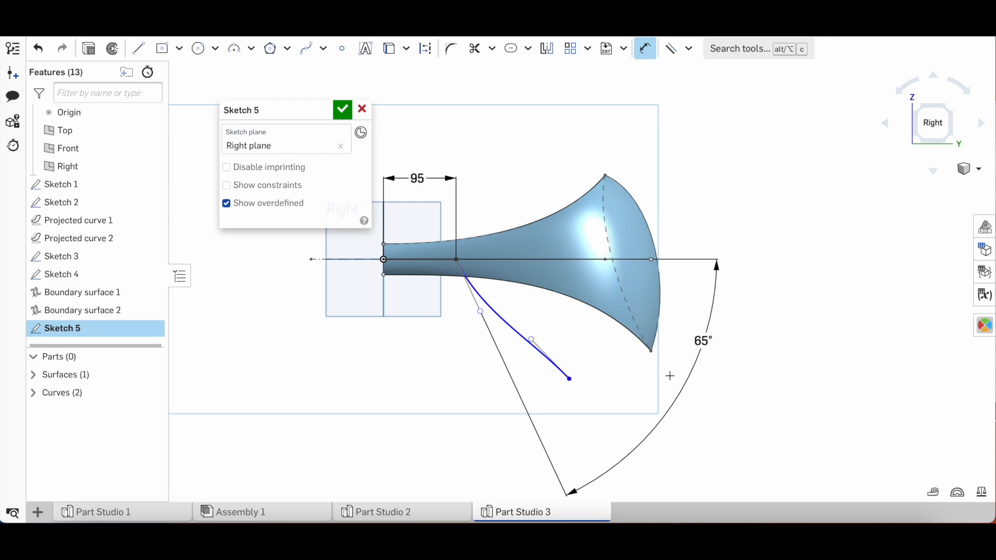
Step: Try to constrain the spline's lower tangent handle vertical, and undo it
scroll(551, 361, "up", 3)
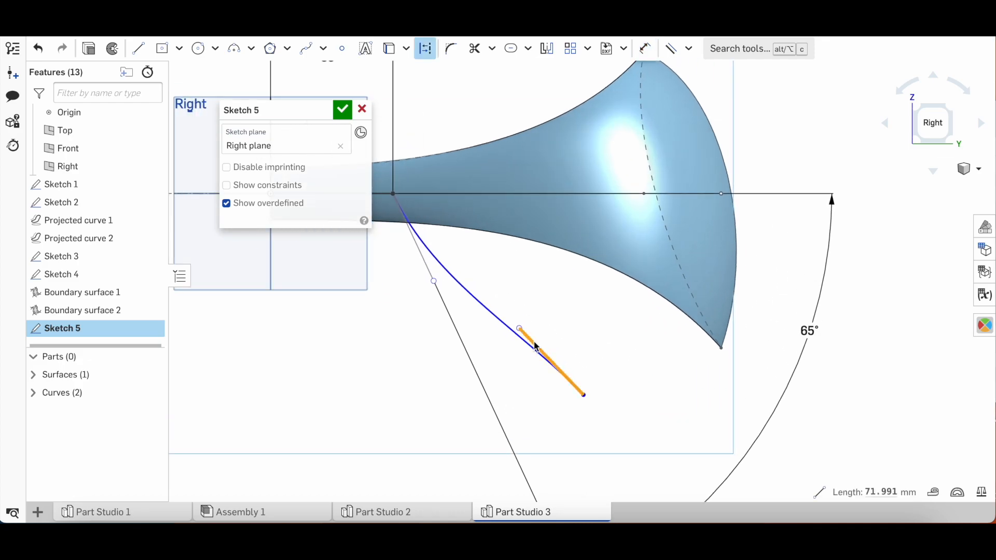
left_click_drag(536, 347, 547, 344)
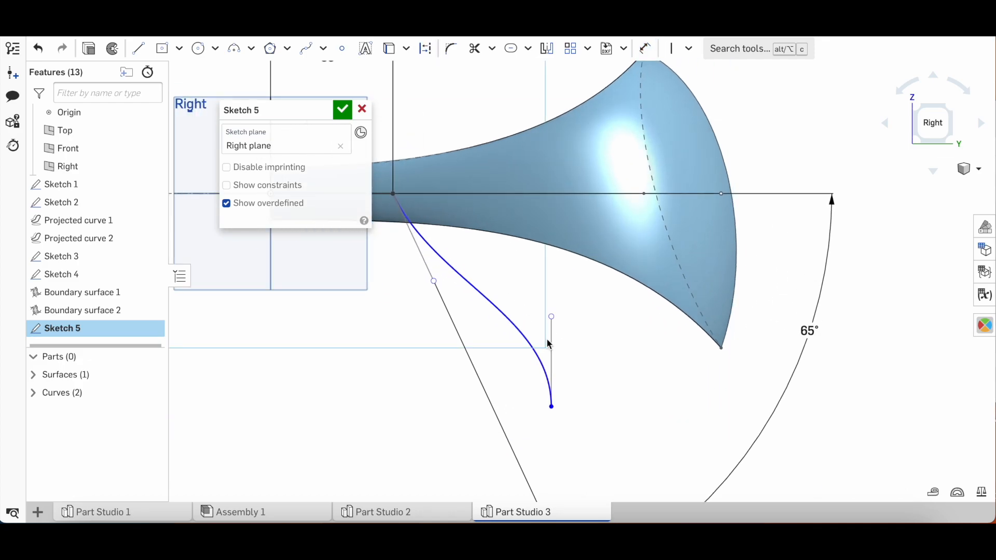
key("ctrl+z")
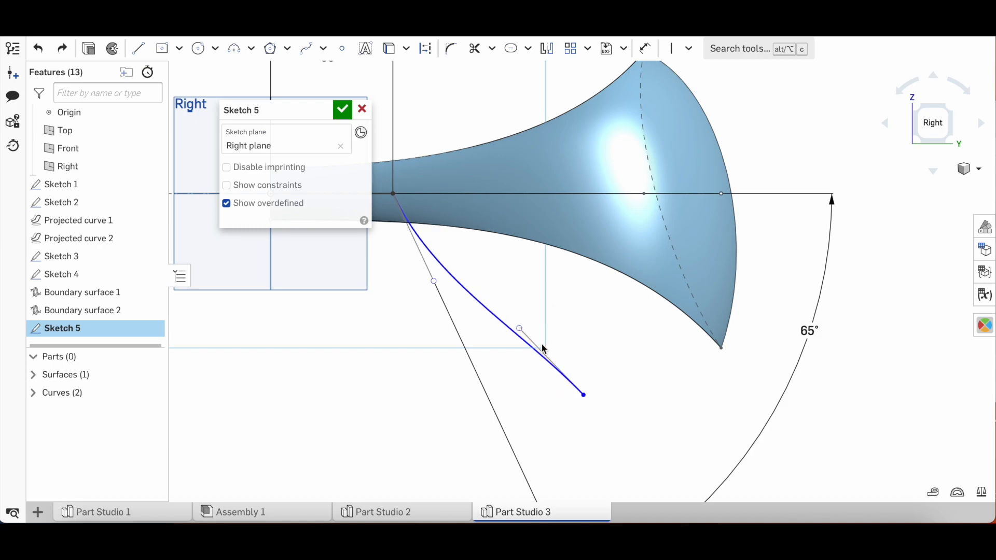
Step: Constrain the spline's two tangent handles parallel and reshape its lower end by moving the lower handle
key("d")
left_click(432, 276)
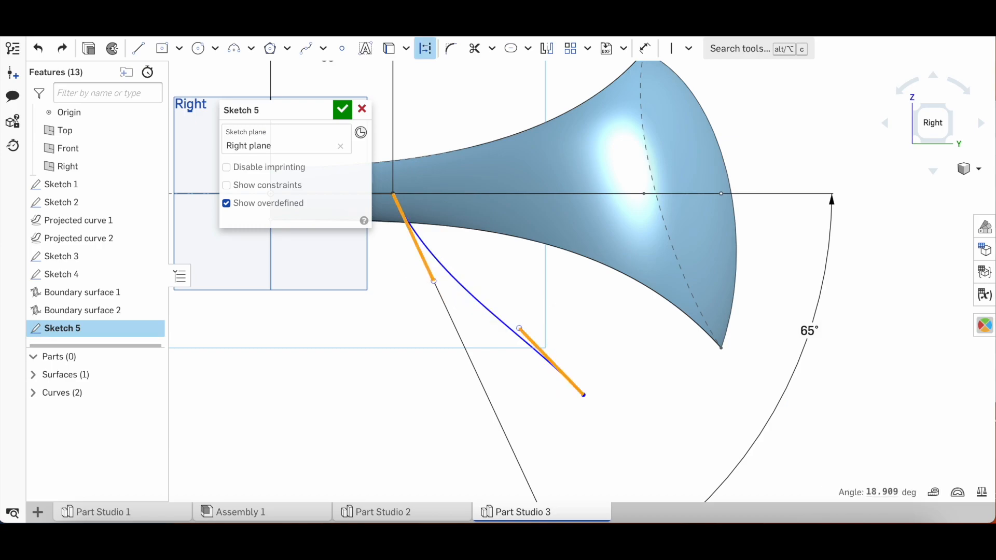
key("b")
left_click_drag(532, 323, 552, 280)
key("d")
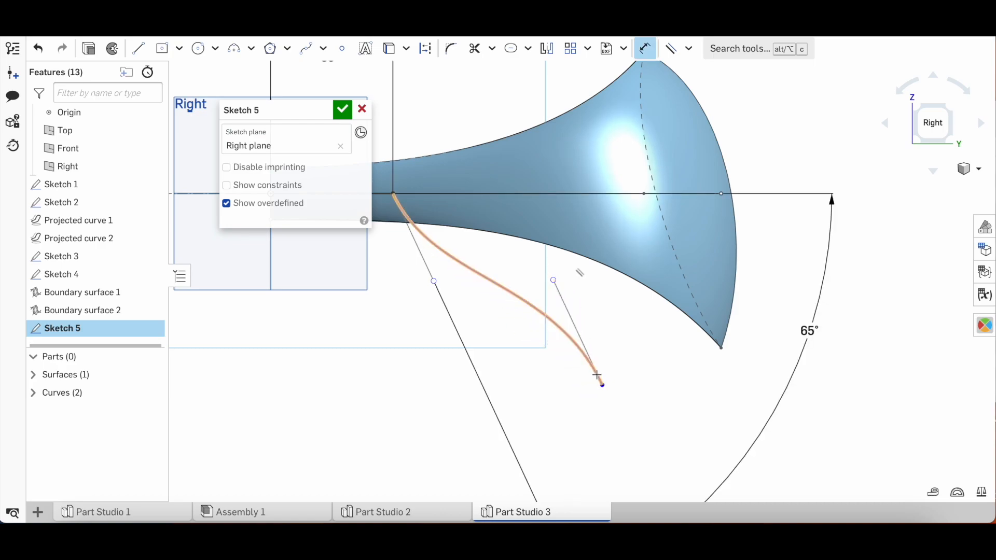
Step: Dimension the vertical distance between the spline's start point and its lower endpoint to 150 mm
left_click(385, 194)
left_click(602, 385)
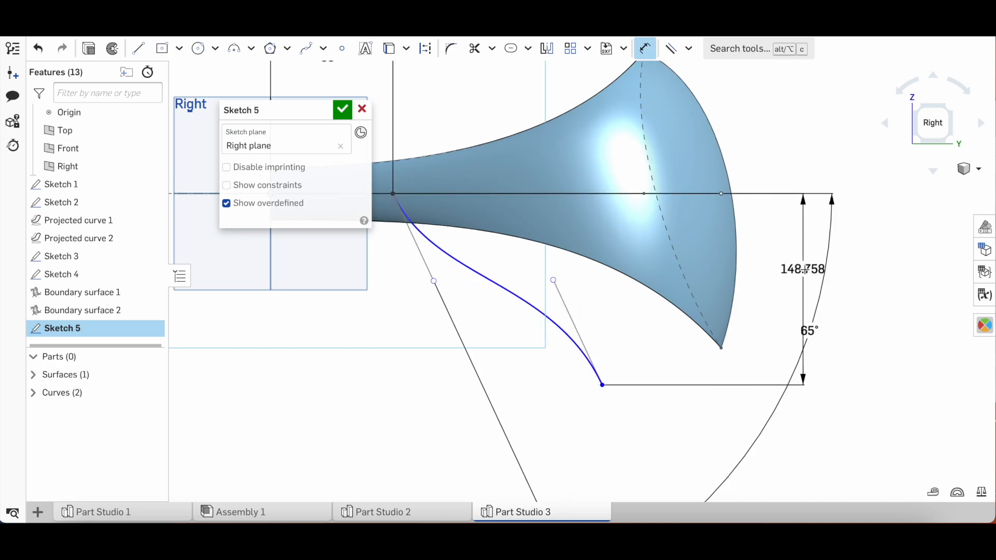
left_click(892, 293)
type("150")
key("Return")
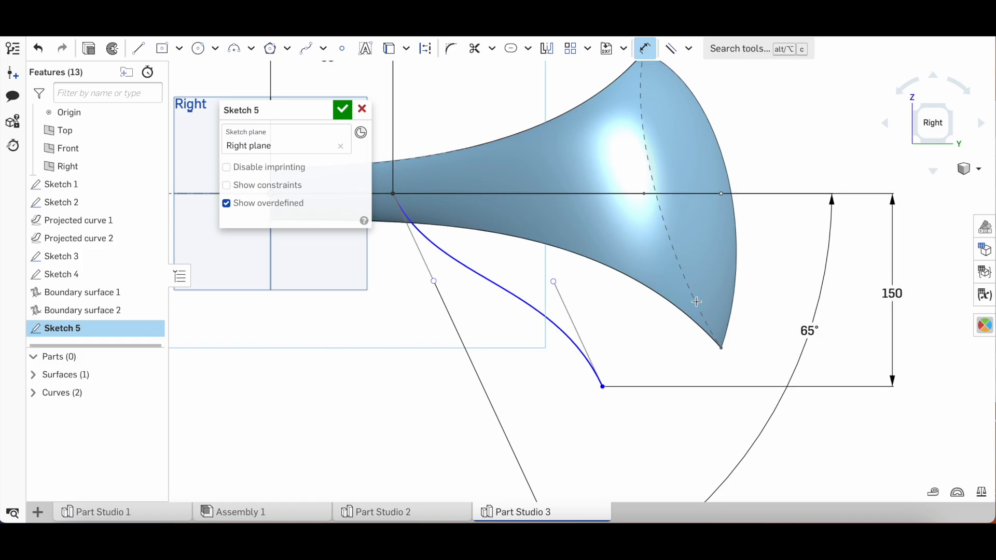
Step: Dimension the perpendicular distance between the spline's two parallel tangent handles and set it to 80 mm
scroll(696, 302, "down", 3)
left_click(486, 269)
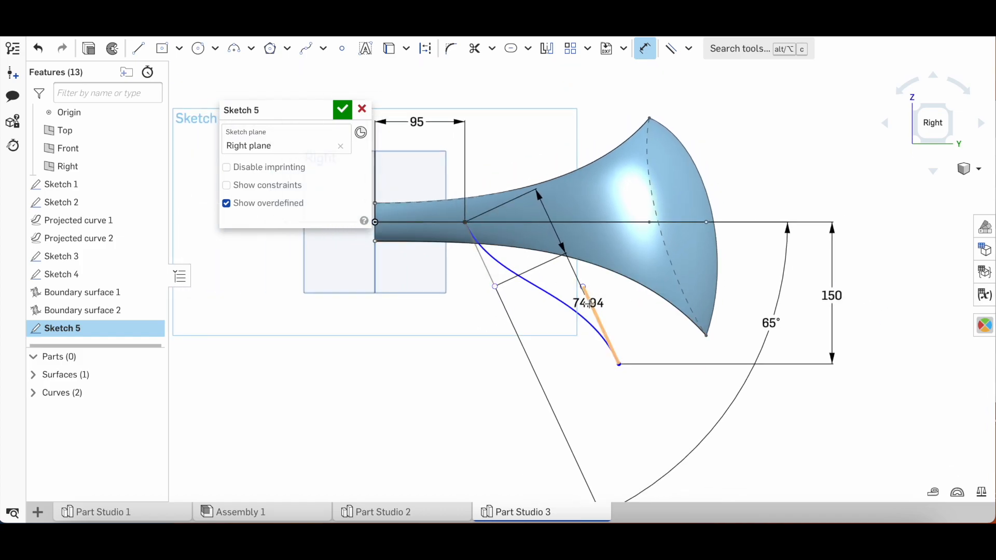
left_click(609, 454)
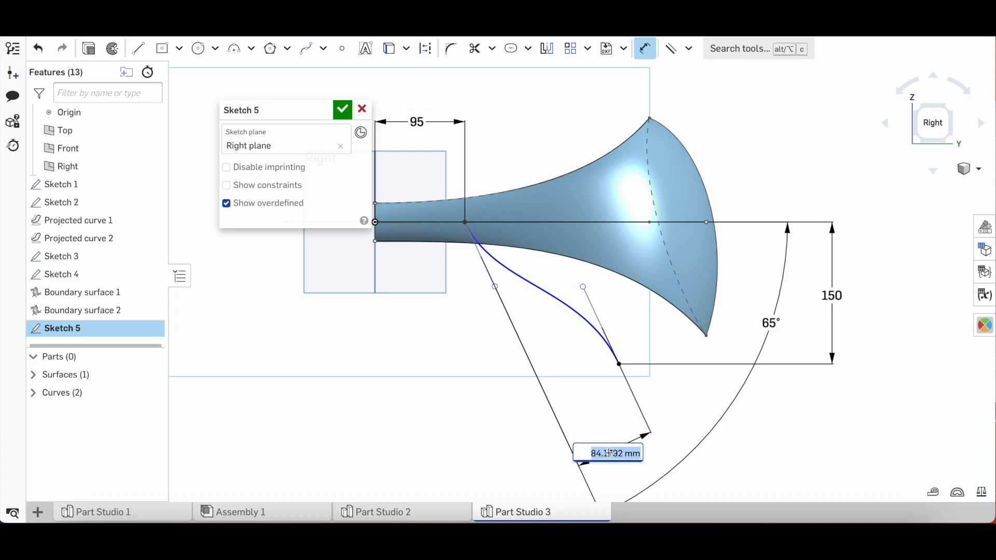
type("5")
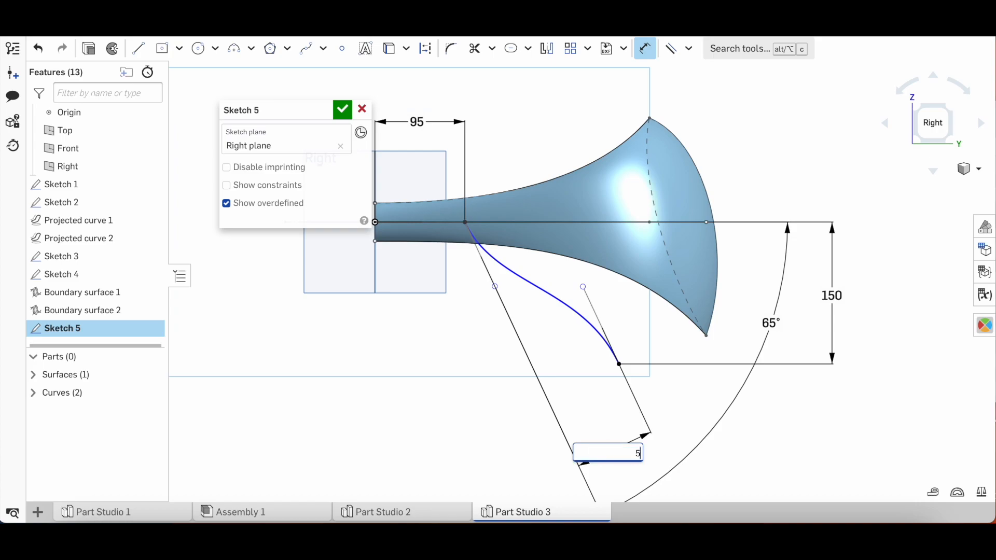
type("0")
key("Return")
key("Escape")
double_click(598, 458)
type("80")
key("Return")
Step: Lengthen the spline's upper tangent handle slightly along its direction and accept the sketch
scroll(596, 292, "up", 1)
scroll(564, 300, "up", 1)
scroll(480, 180, "down", 1)
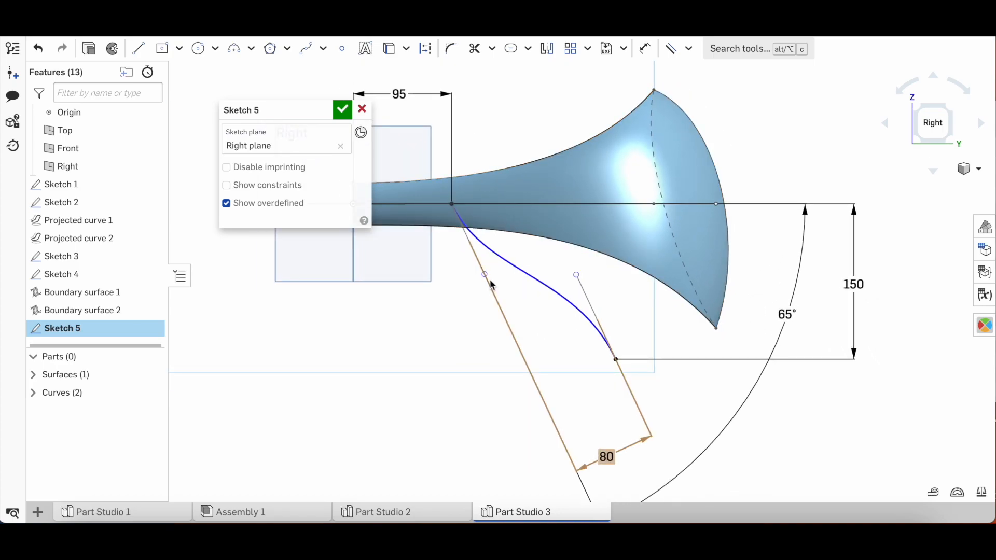
left_click_drag(484, 274, 490, 302)
left_click(342, 110)
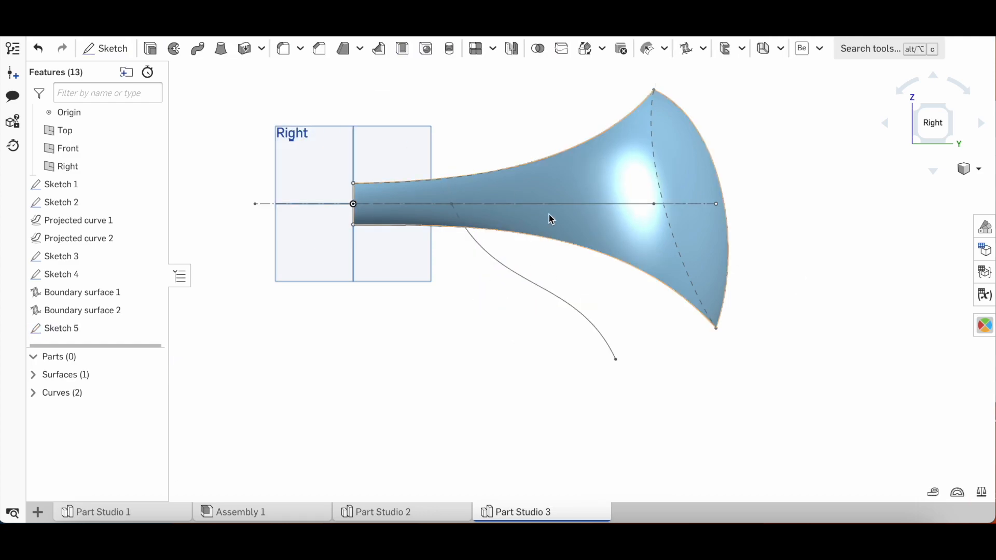
Step: Start a new sketch on the Front plane, viewed normal to the plane
scroll(489, 196, "down", 3)
mouse_move(491, 195)
right_mouse_down()
mouse_move(517, 188)
mouse_move(465, 258)
mouse_move(453, 238)
mouse_move(466, 169)
mouse_move(456, 194)
right_mouse_up()
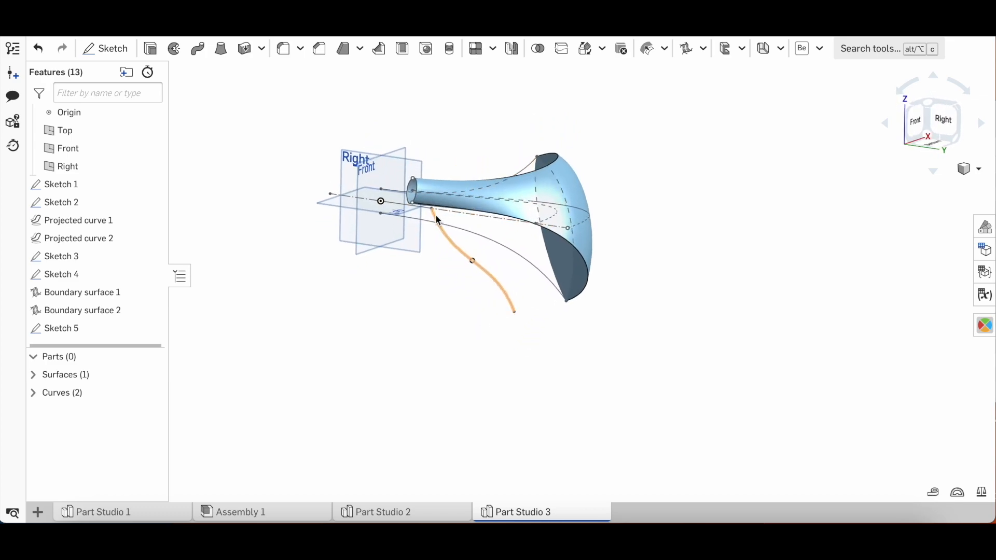
scroll(434, 214, "up", 5)
left_click(428, 212)
scroll(428, 212, "down", 3)
mouse_move(427, 212)
right_mouse_down()
mouse_move(389, 229)
mouse_move(419, 233)
mouse_move(409, 228)
mouse_move(441, 214)
mouse_move(483, 229)
right_mouse_up()
left_click(702, 262)
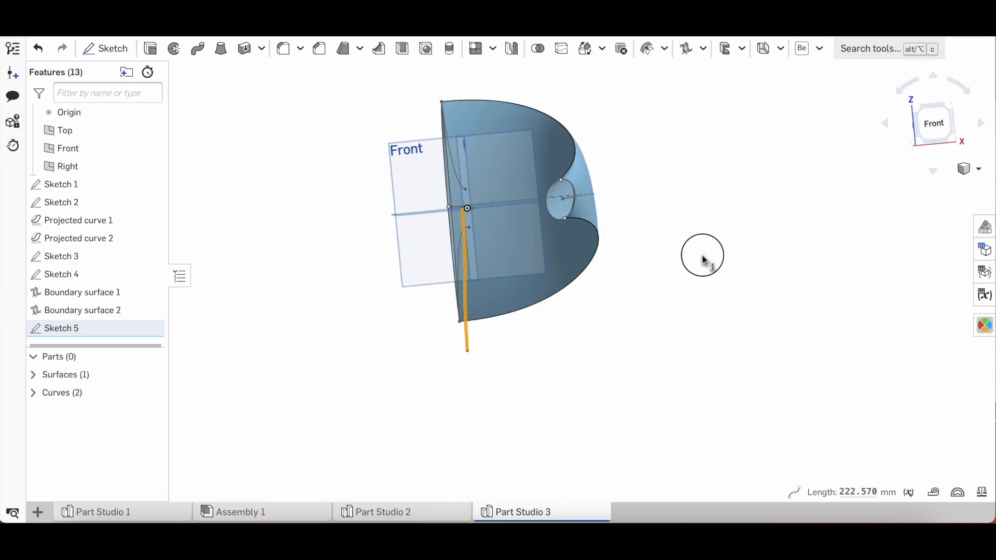
left_click(403, 169)
key("n")
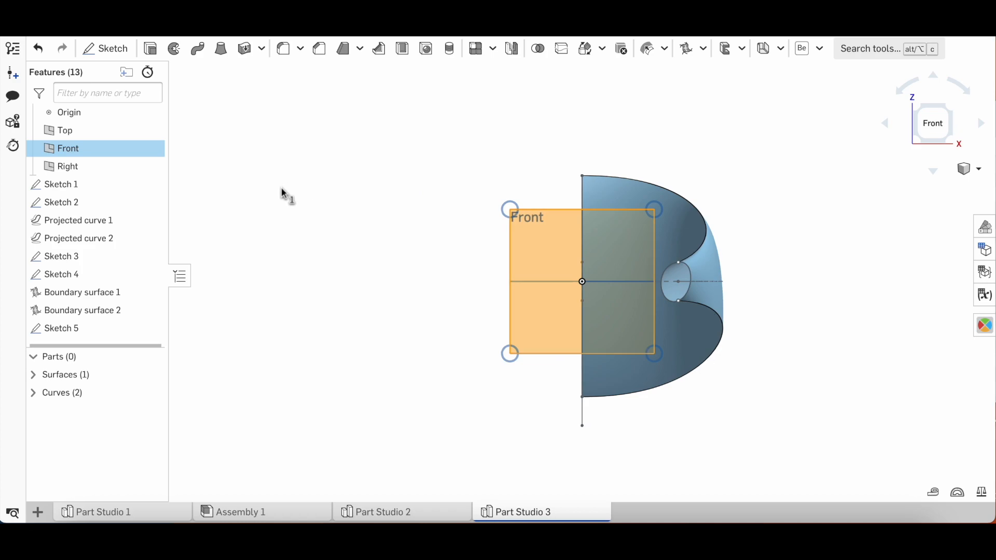
left_click(115, 50)
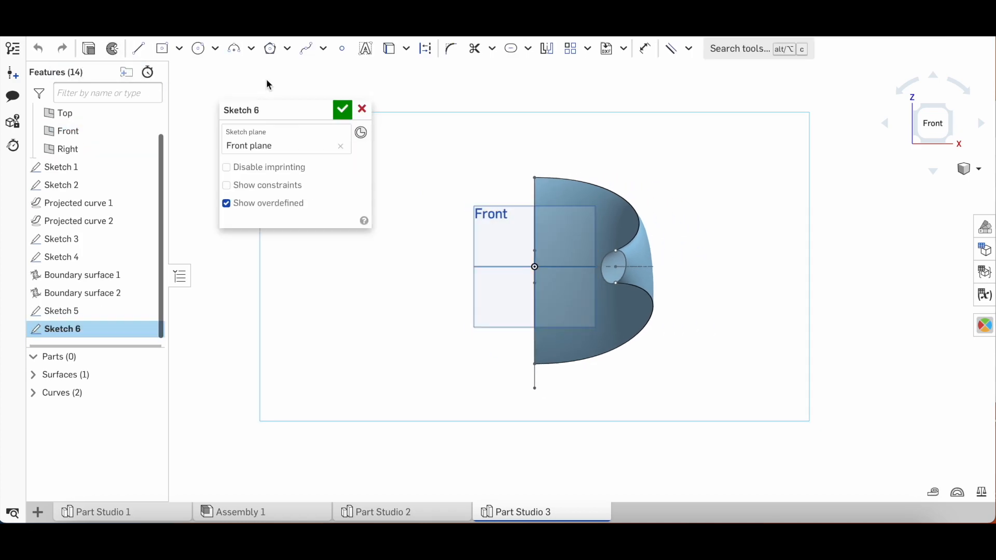
Step: Project the lower endpoint of the side-view spline into the Front plane sketch with the Use tool
left_click(388, 48)
scroll(629, 289, "up", 2)
left_click(494, 258)
right_click_drag(650, 422, 595, 440)
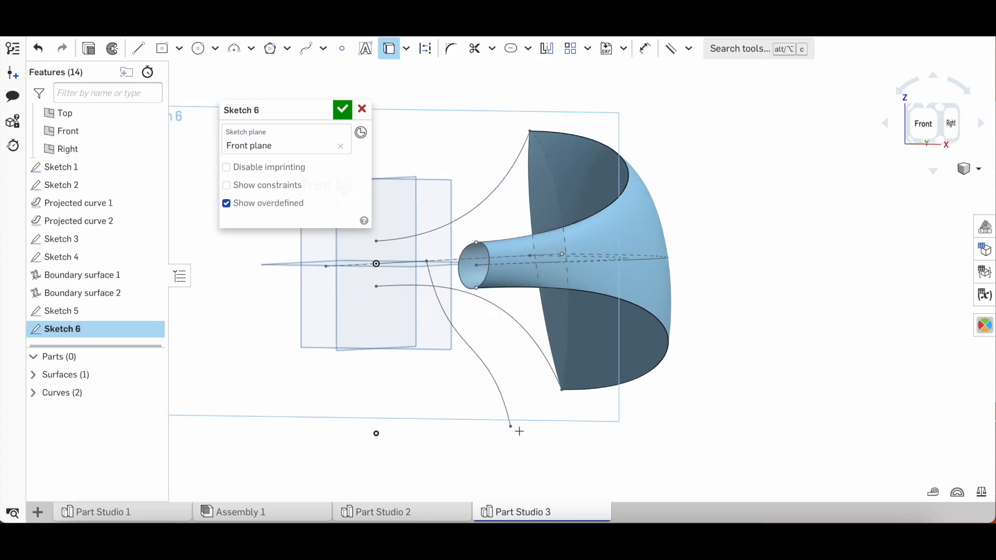
key("n")
scroll(625, 329, "up", 1)
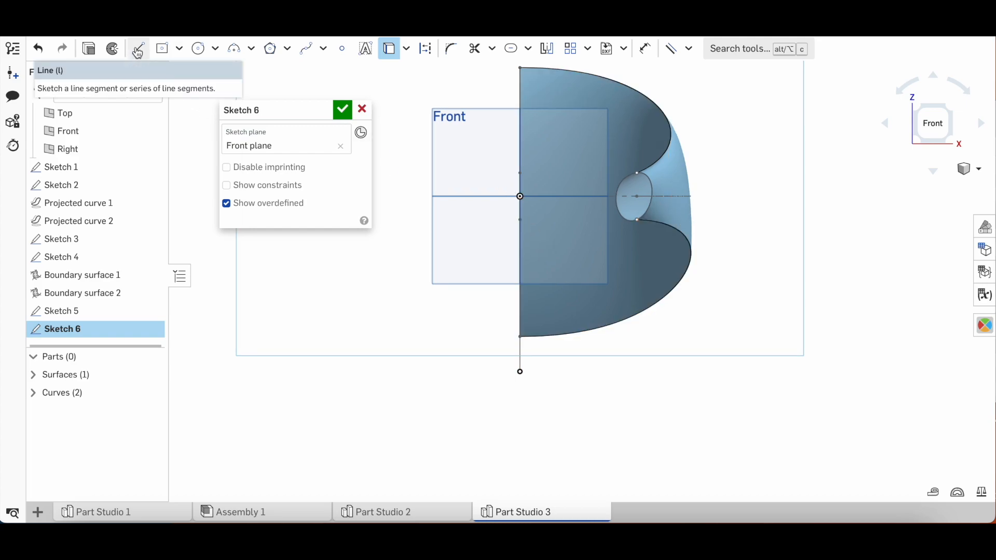
Step: Draw a two-point spline from the projected point up to the horizontal axis, just beside the horn's small opening
left_click(307, 50)
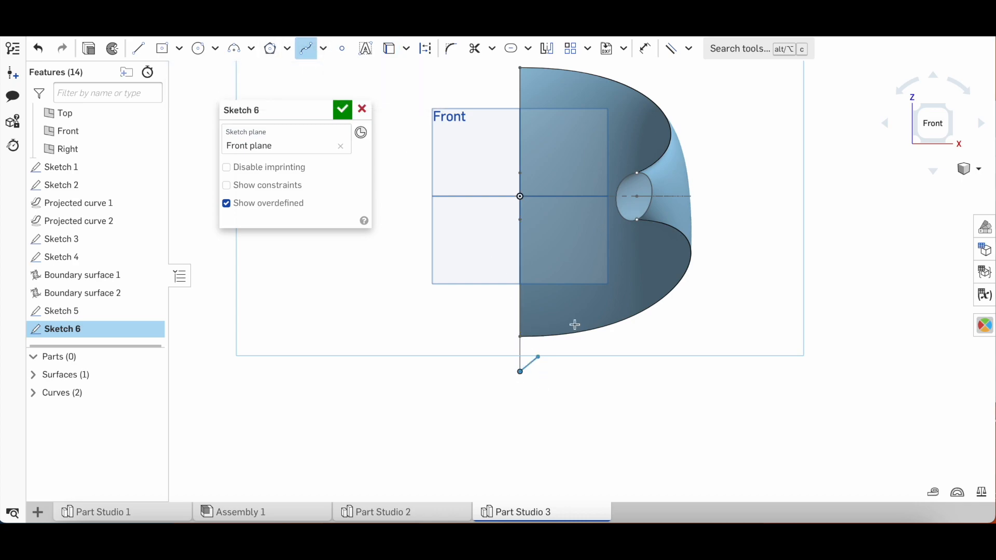
left_click(661, 197)
key("Escape")
key("Escape")
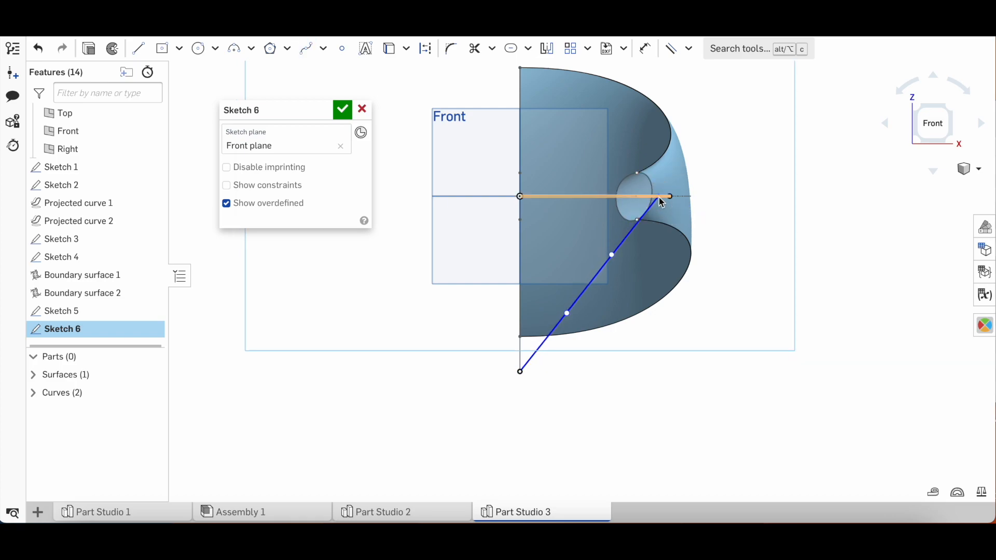
Step: Dimension the spline's upper endpoint 115 mm from the origin and bow the spline outward with its two tangent handles
key("u")
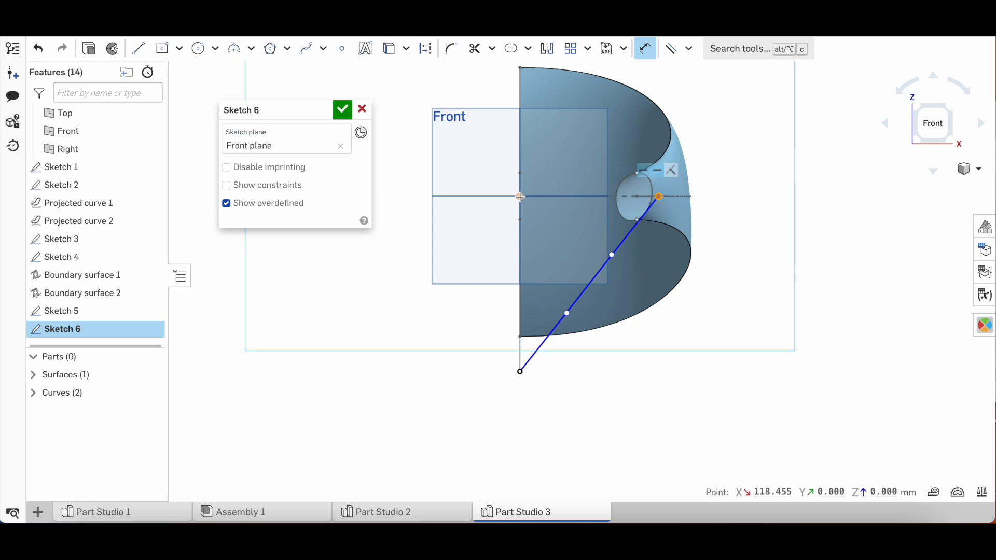
left_click(520, 197)
left_click(583, 136)
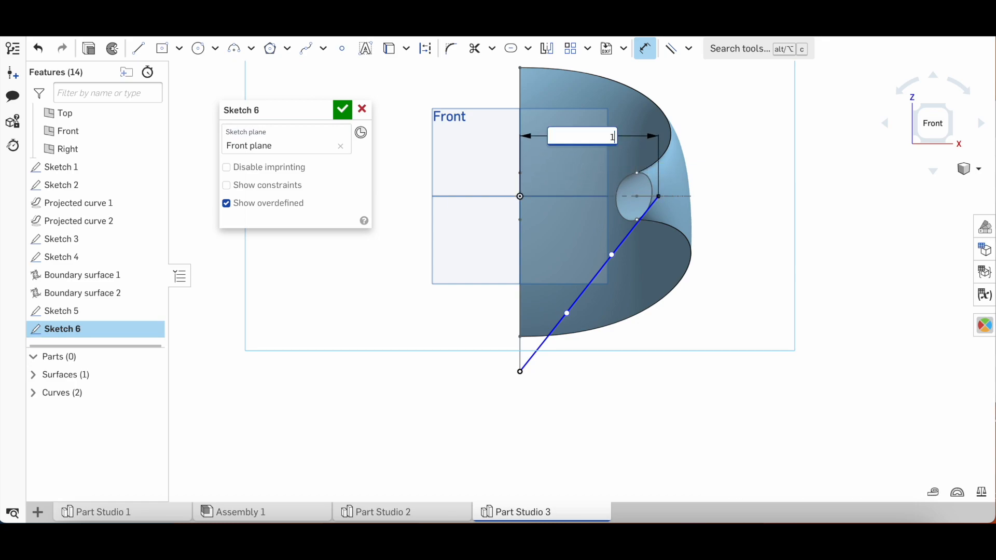
key("Return")
left_click_drag(608, 255, 660, 294)
left_click_drag(567, 313, 604, 366)
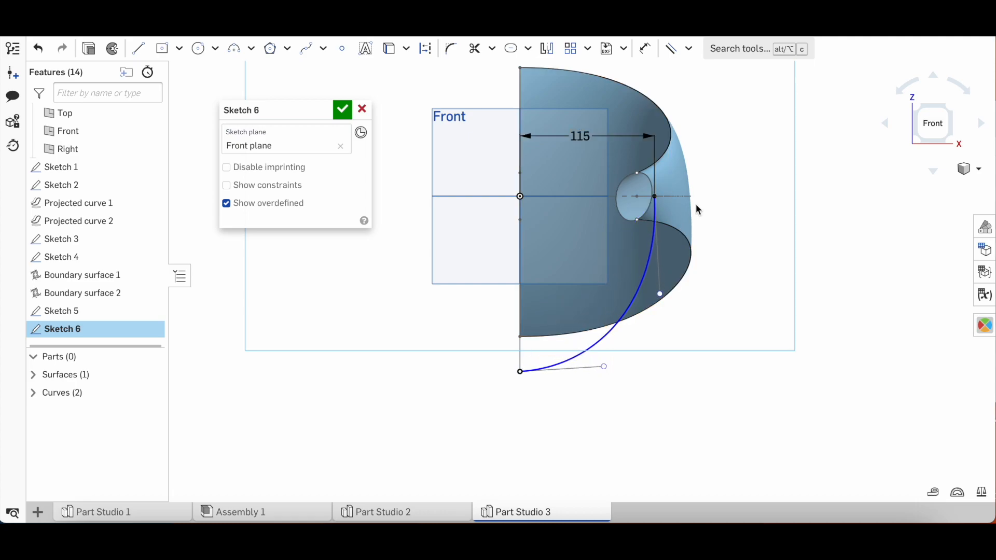
Step: Constrain the spline's lower tangent handle horizontal and its upper tangent handle vertical
mouse_move(657, 199)
right_mouse_down()
mouse_move(666, 231)
mouse_move(651, 189)
mouse_move(595, 173)
mouse_move(589, 188)
mouse_move(651, 184)
mouse_move(658, 166)
mouse_move(660, 181)
right_mouse_up()
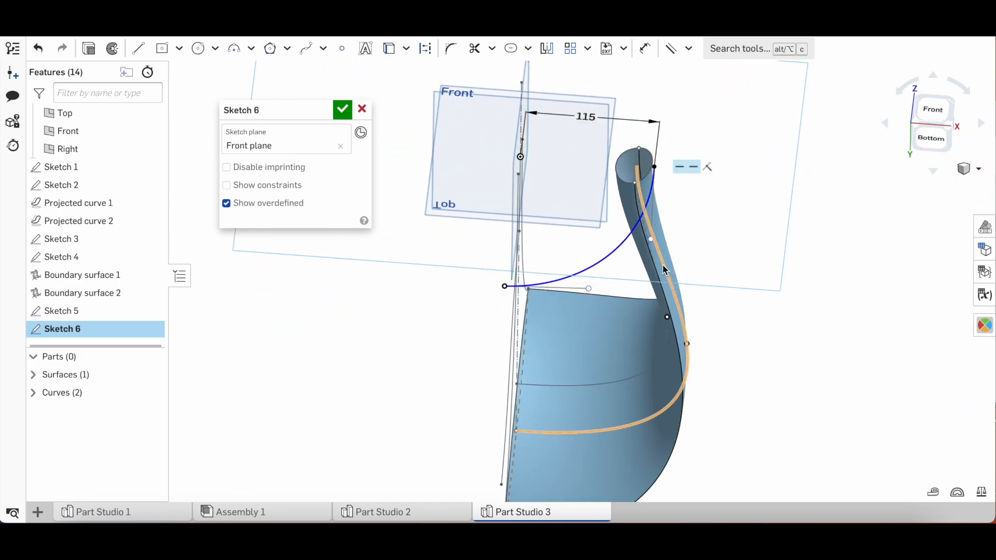
left_click(937, 113)
left_click(937, 116)
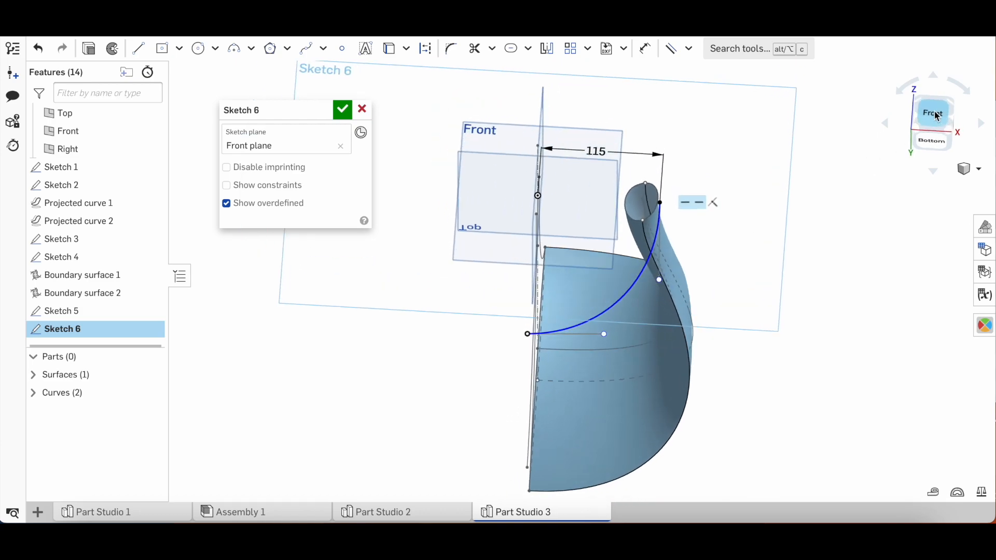
scroll(682, 210, "down", 2)
scroll(658, 381, "up", 3)
left_click(607, 424)
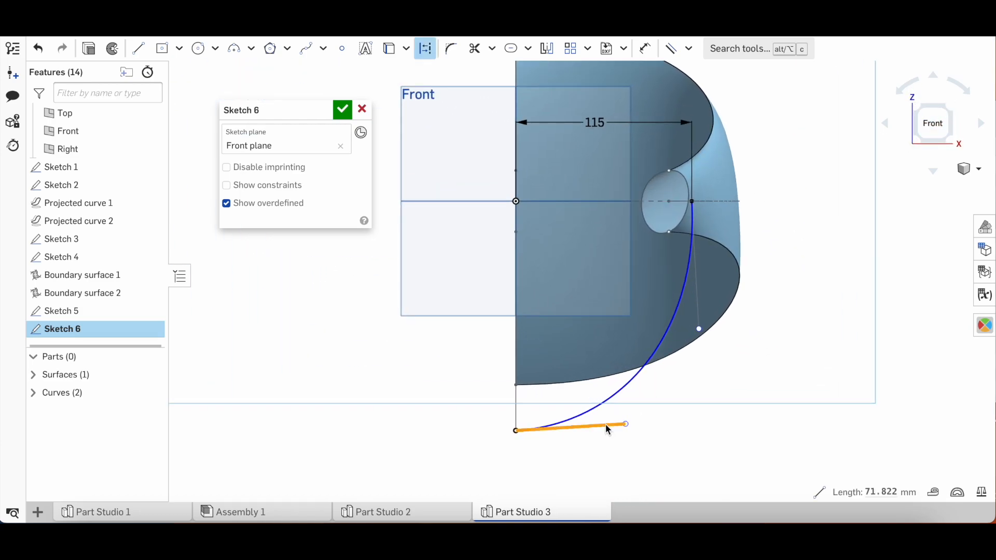
key("h")
left_click(699, 313)
left_click(697, 311)
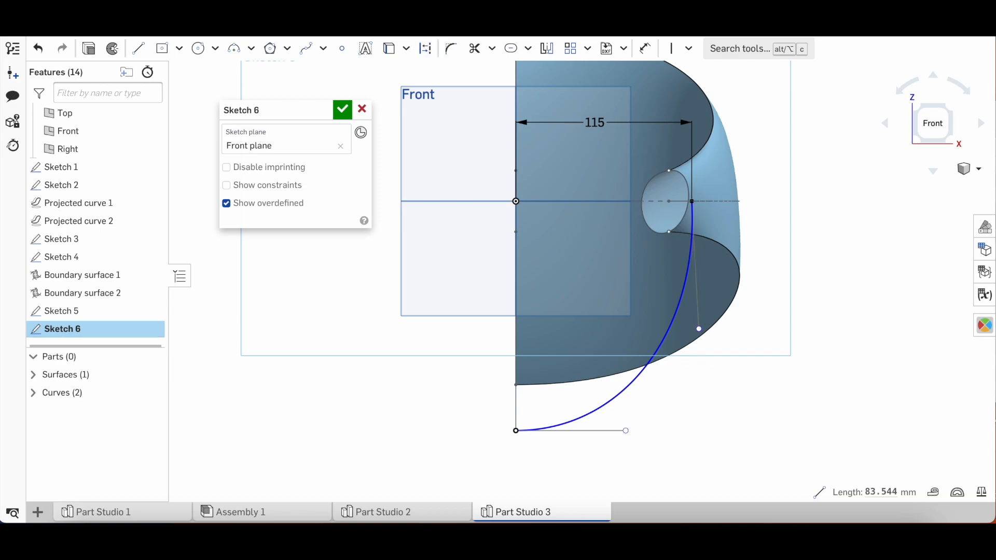
Step: Lengthen the spline's lower horizontal tangent handle for a fuller bend and accept the sketch
left_click_drag(691, 333, 692, 334)
left_click_drag(625, 431, 679, 431)
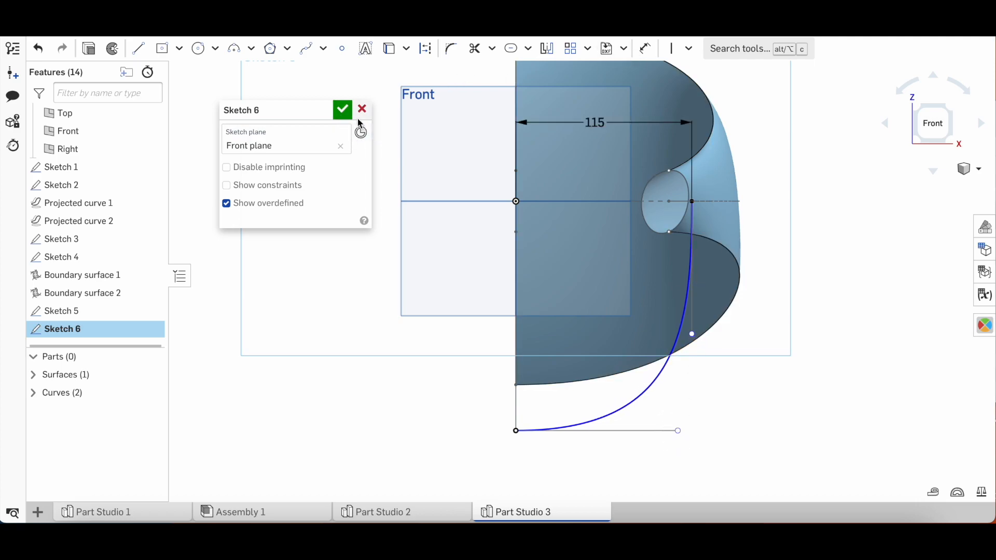
left_click(342, 110)
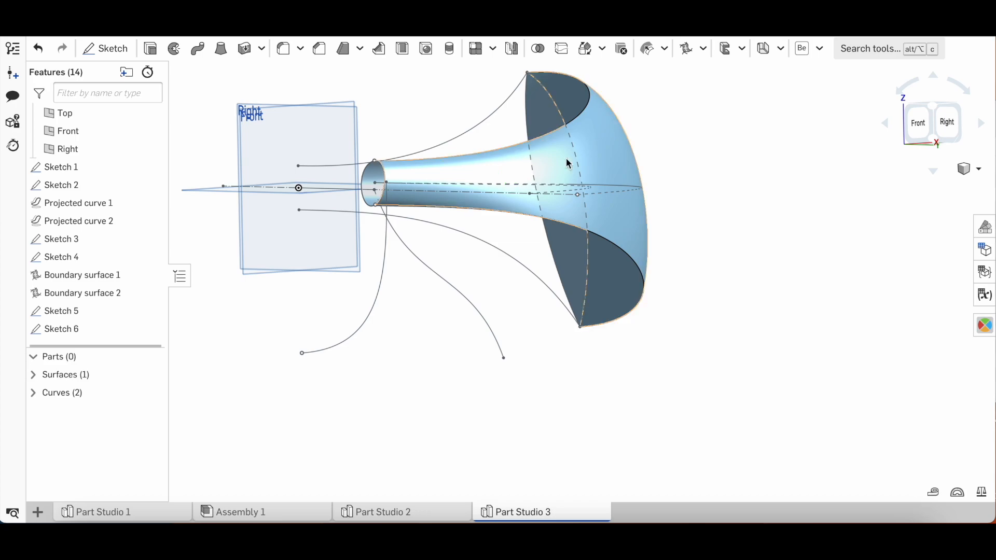
Step: Create a projected curve from two sketches, using the Sketch 5 spline and the Sketch 6 spline
left_click(704, 48)
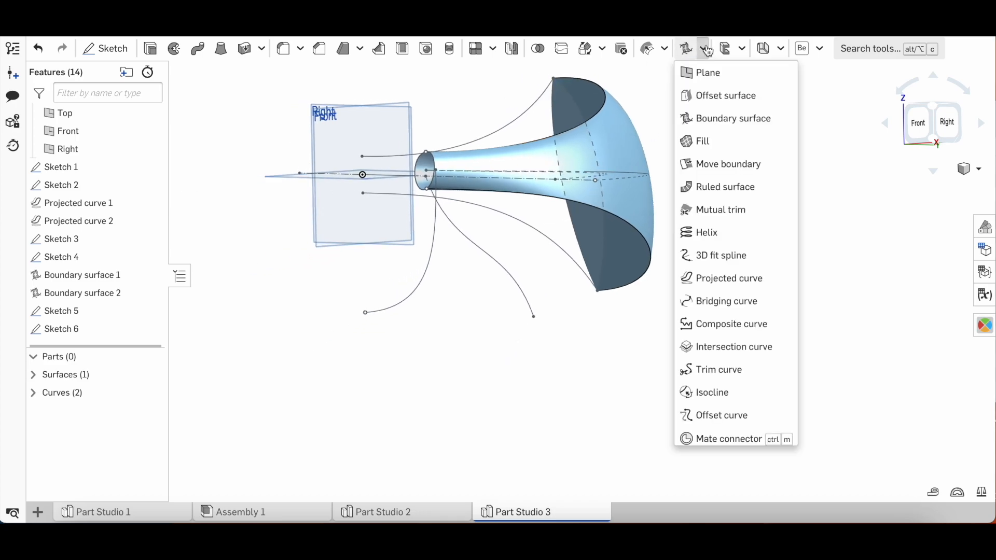
left_click(715, 288)
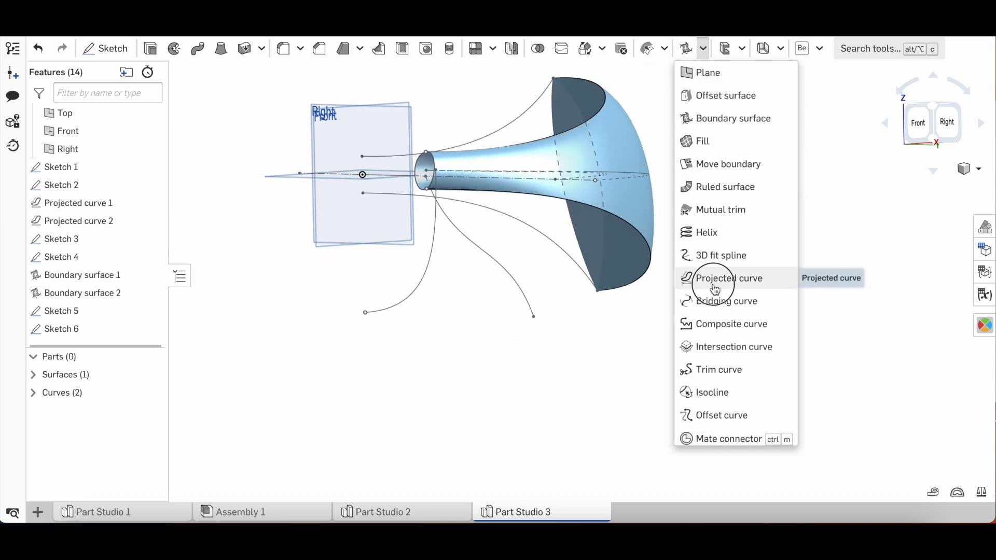
left_click(465, 229)
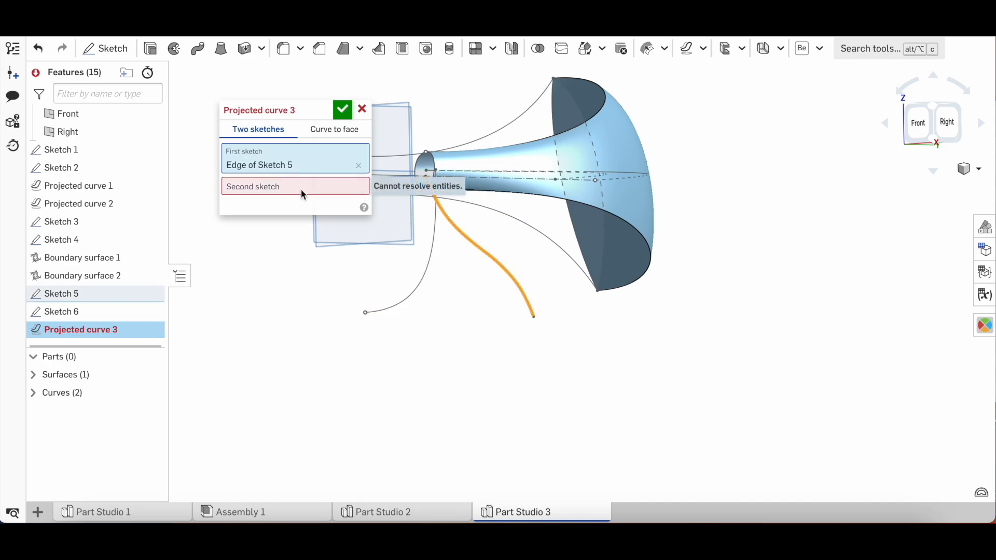
left_click(430, 248)
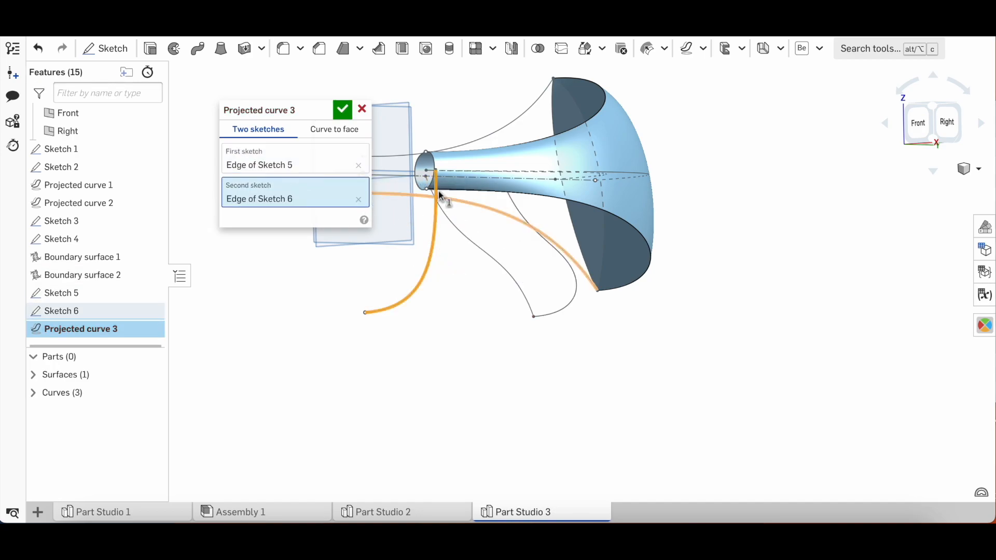
left_click(343, 110)
Step: Examine the new projected curve's shape and its position relative to the horn from several angles
scroll(549, 259, "up", 5)
right_click_drag(548, 259, 505, 254)
left_click(923, 130)
scroll(637, 151, "down", 3)
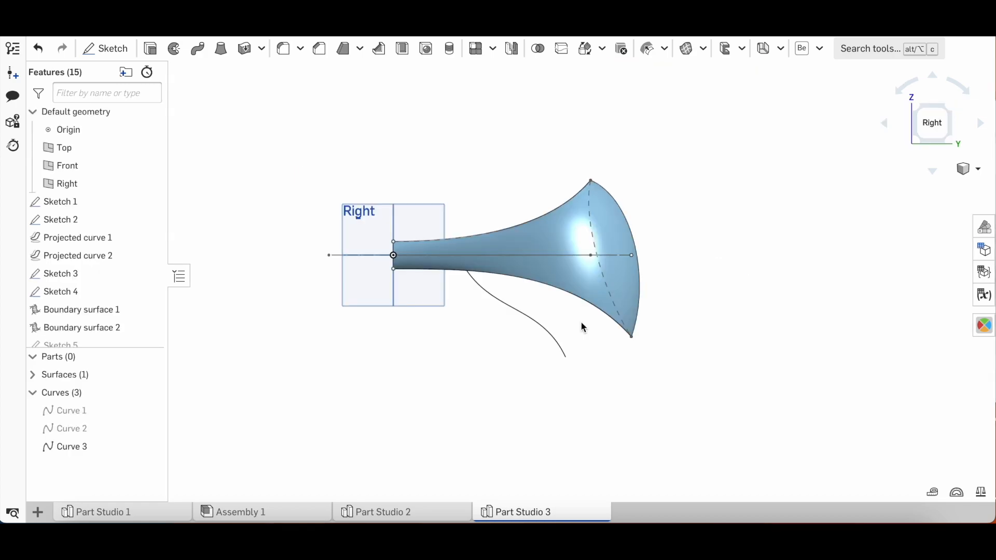
scroll(580, 321, "up", 3)
right_click_drag(580, 322, 605, 292)
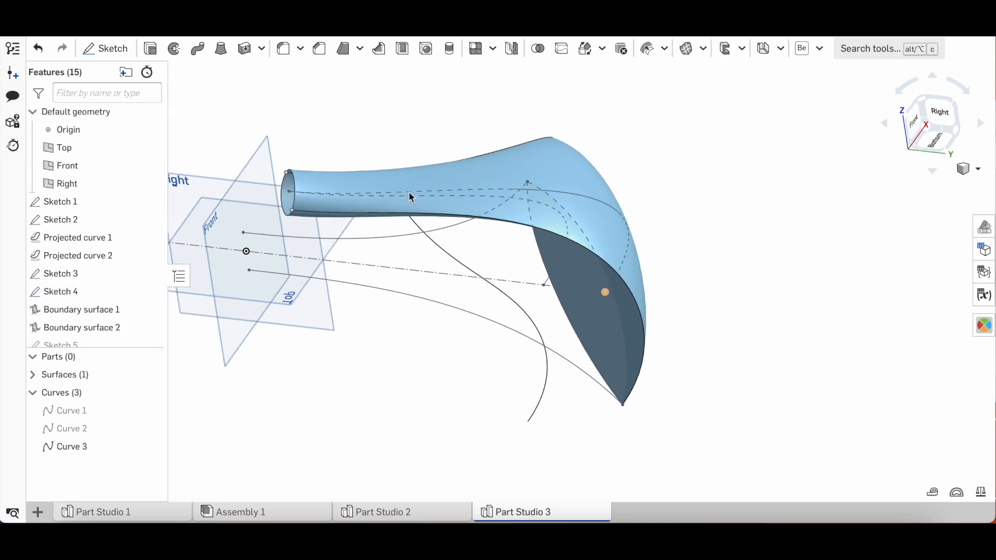
left_click(440, 249)
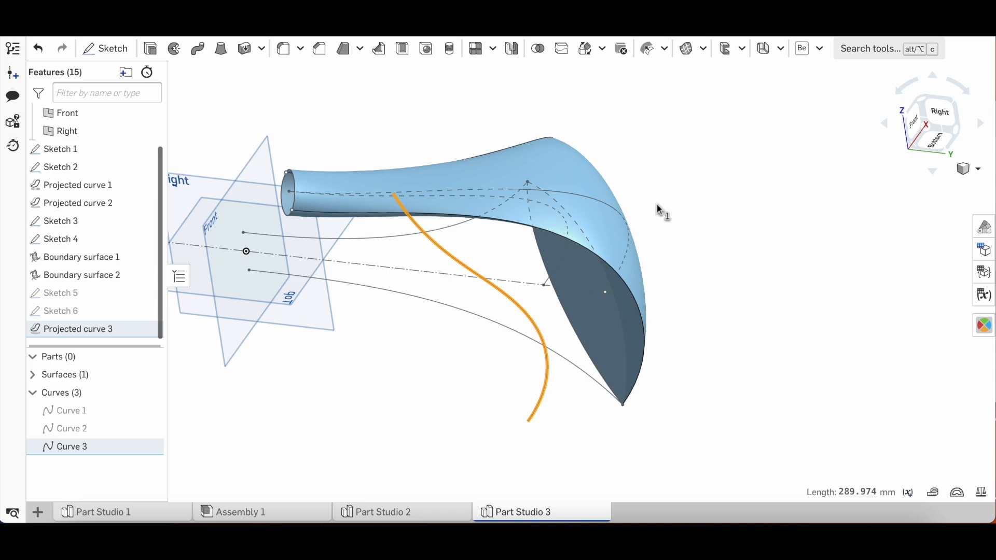
scroll(656, 209, "down", 3)
right_click_drag(612, 218, 596, 229)
Step: Start a new sketch on the Right plane, seen from the right view
left_click(948, 126)
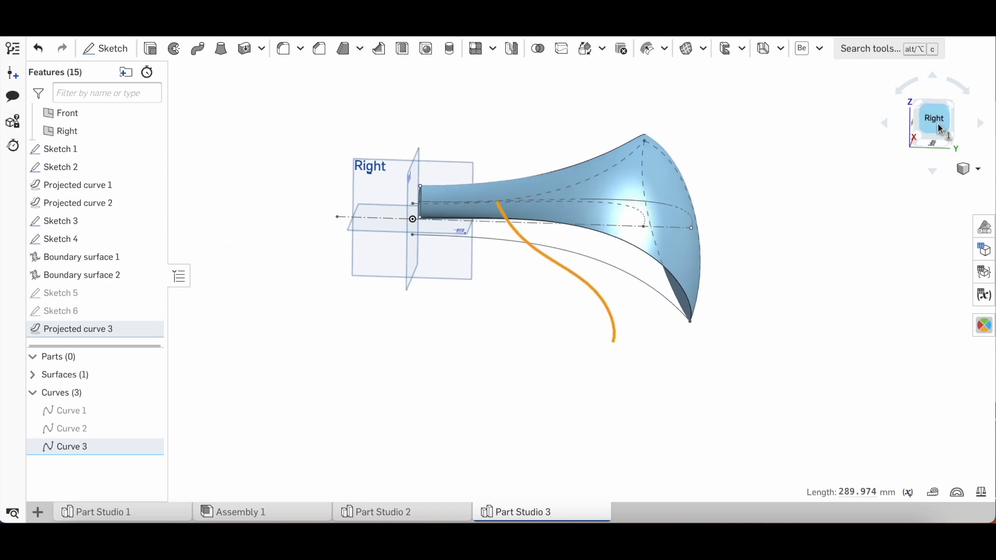
scroll(534, 204, "up", 3)
scroll(534, 205, "down", 3)
left_click(466, 183)
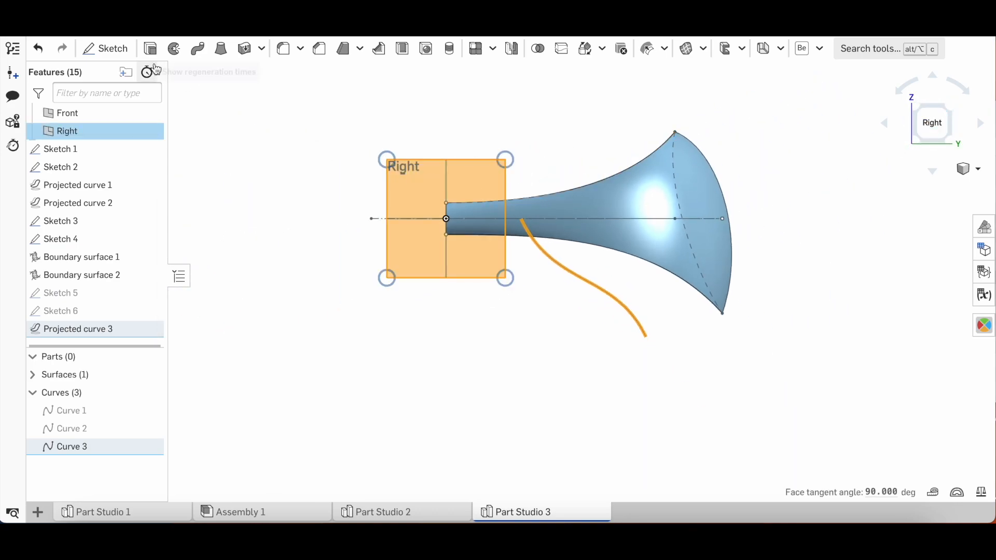
left_click(105, 48)
scroll(573, 248, "up", 2)
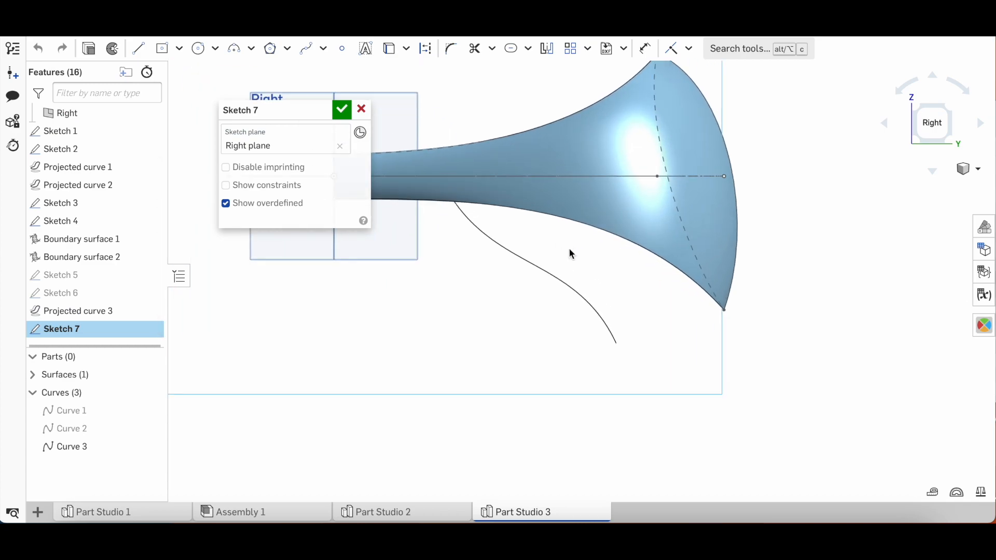
Step: Draw a short horizontal line just below the projected curve's lower end and project the curve's endpoint into the sketch
left_click(138, 48)
left_click(391, 49)
left_click(616, 345)
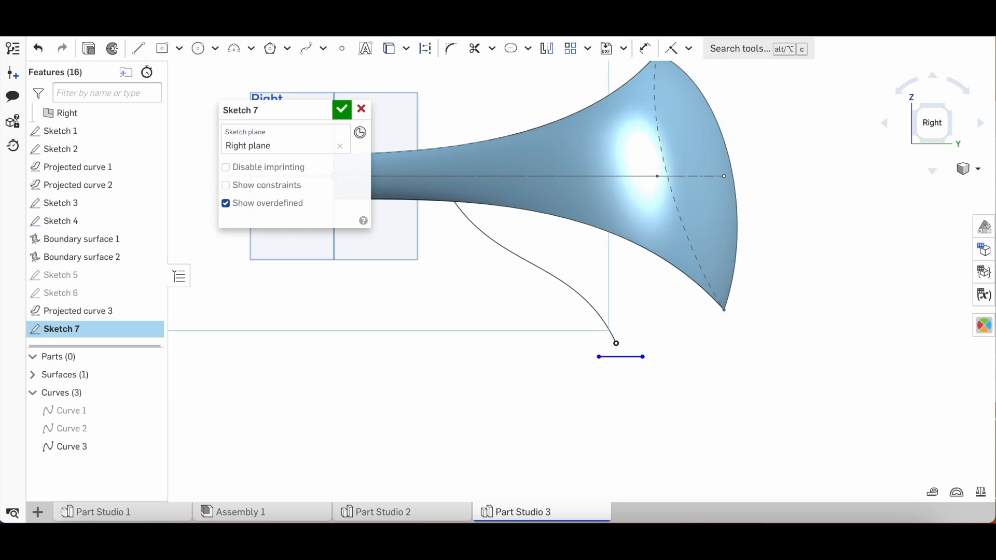
Step: Center the short horizontal line on the projected curve's endpoint and dimension its length to 10 mm
left_click(342, 48)
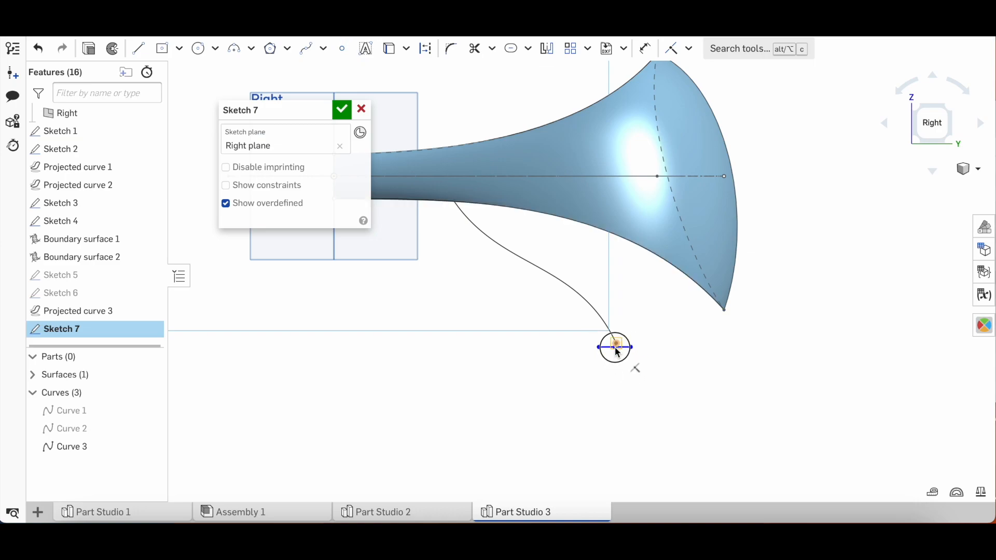
scroll(645, 355, "up", 2)
left_click(587, 340)
left_click(603, 403)
type("10")
key("Return")
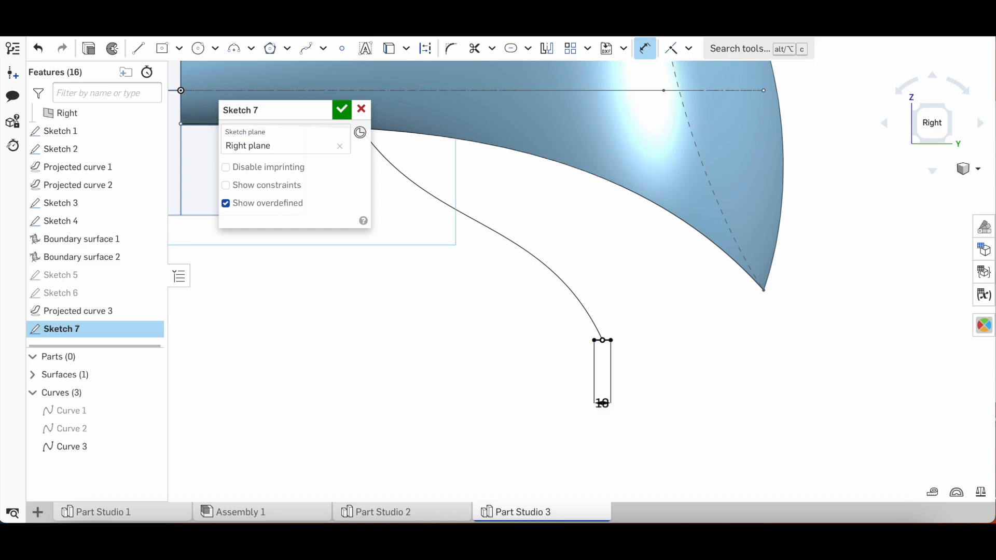
Step: Create a slot of 20 mm diameter around the short line, place its dimension beside the profile, and finish the sketch
left_click(508, 49)
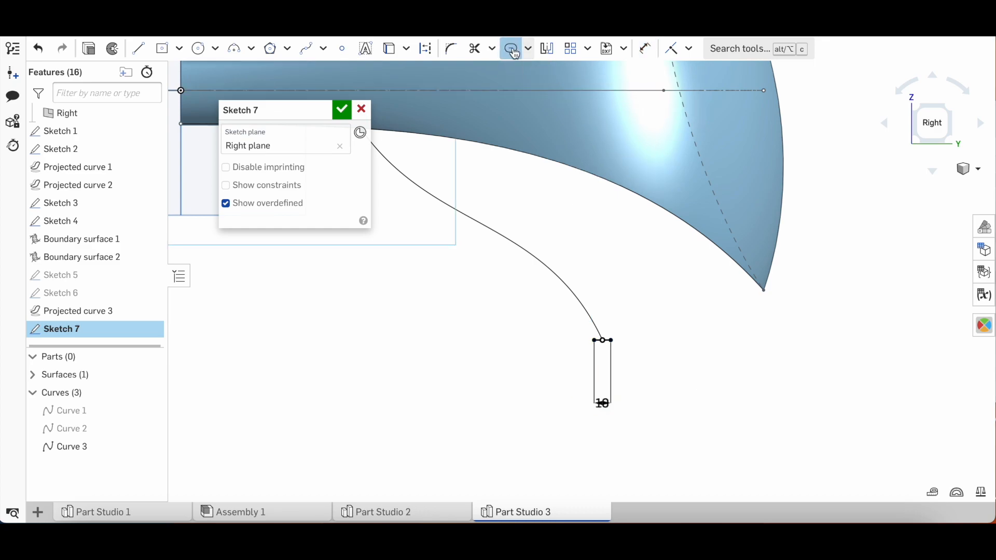
scroll(596, 337, "up", 3)
left_click(597, 343)
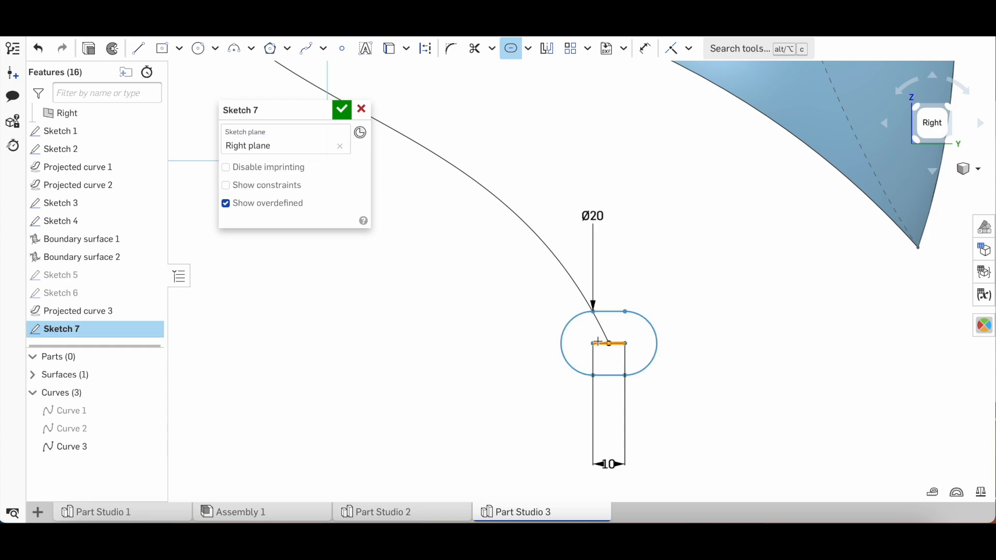
left_click(635, 220)
left_click_drag(592, 215, 490, 386)
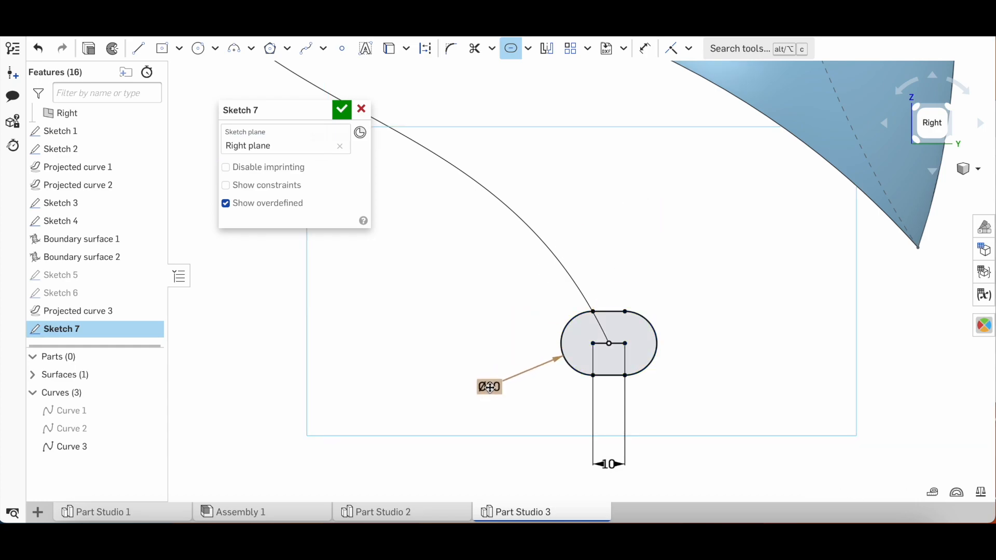
key("Escape")
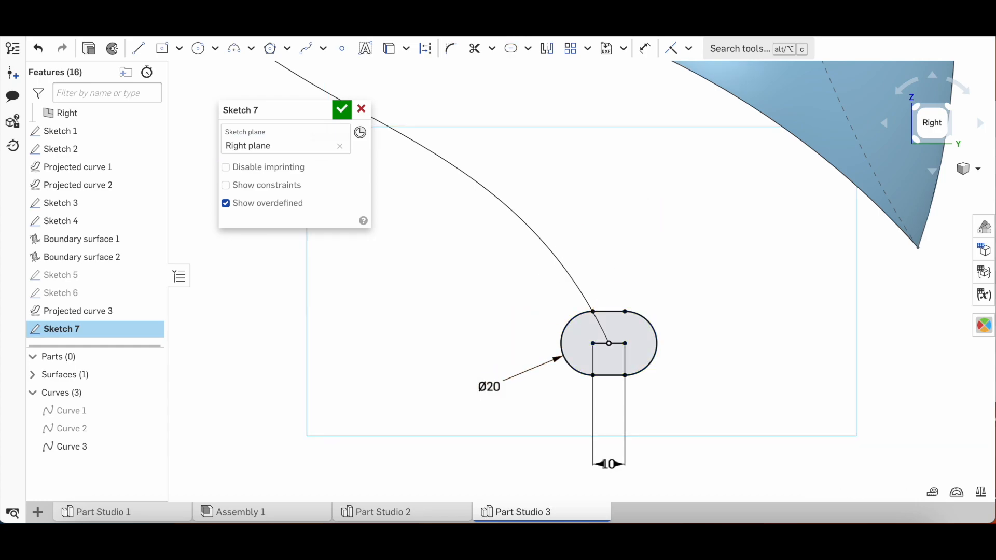
left_click(341, 110)
scroll(290, 247, "down", 2)
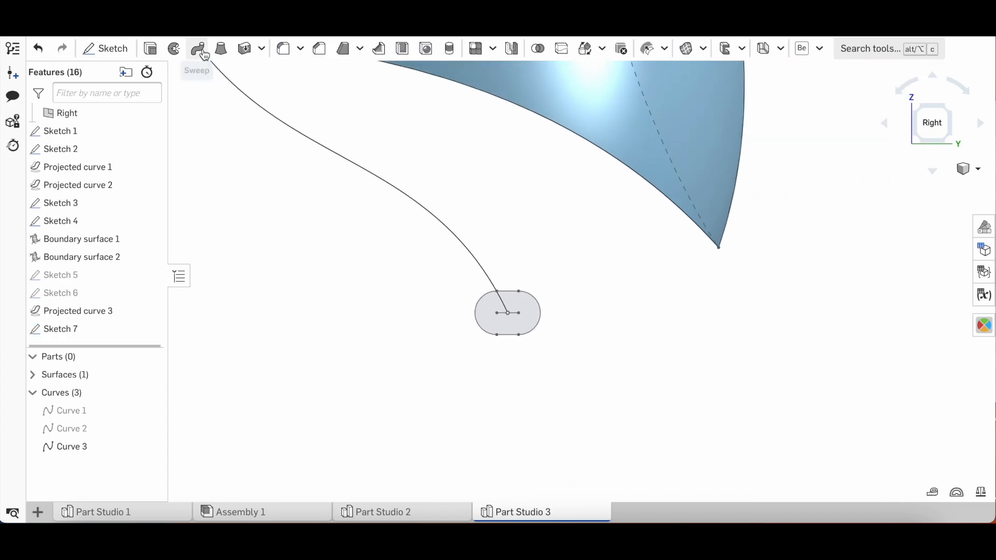
Step: Sweep the four outer edges of the Sketch 7 slot along Curve 3 as a new surface
left_click(197, 48)
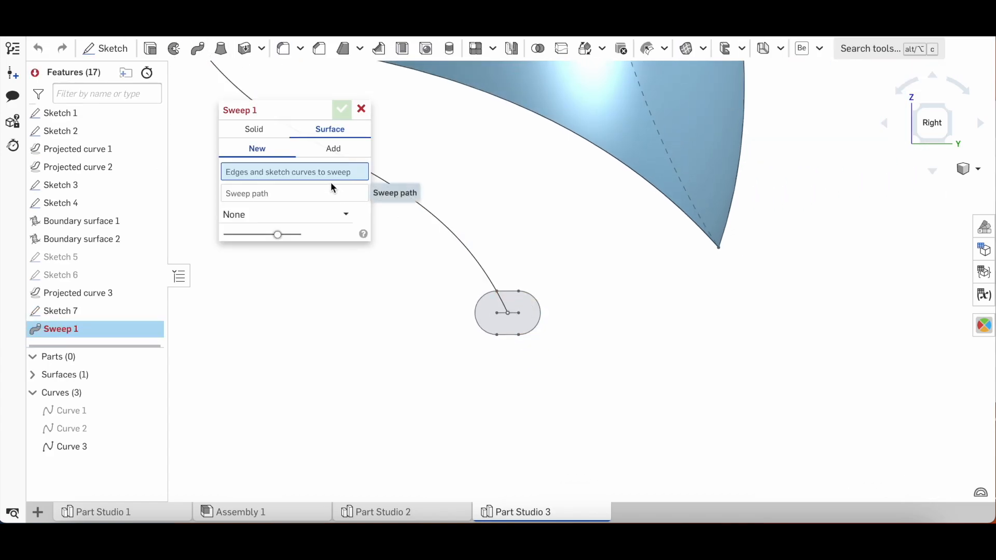
left_click(486, 300)
left_click(510, 292)
left_click(511, 290)
left_click(519, 290)
left_click(526, 299)
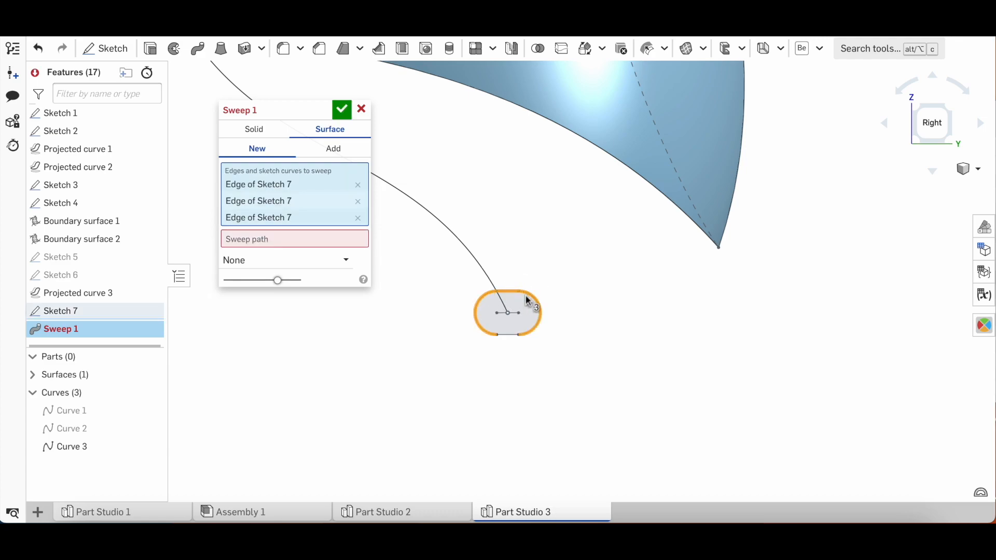
left_click(509, 335)
left_click(359, 255)
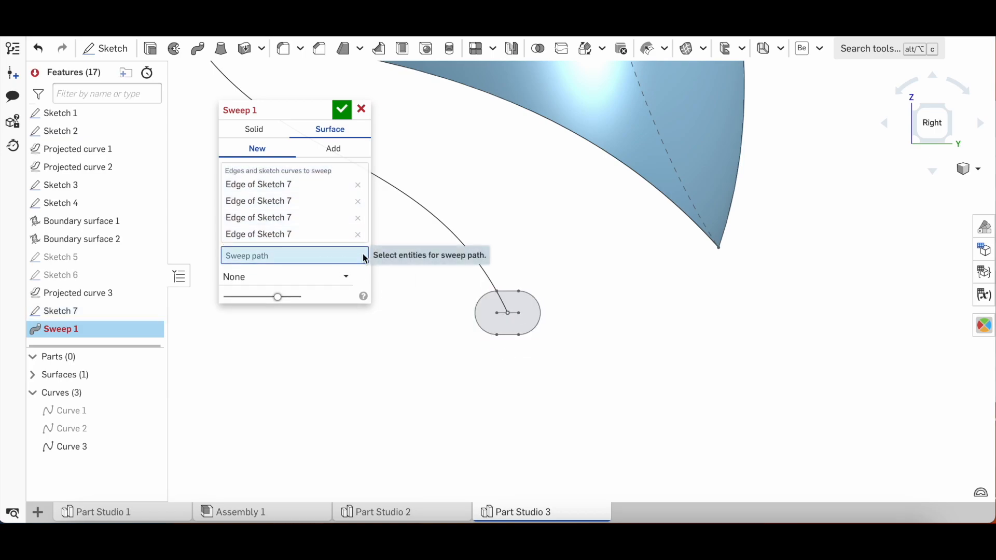
left_click(449, 229)
scroll(467, 229, "down", 5)
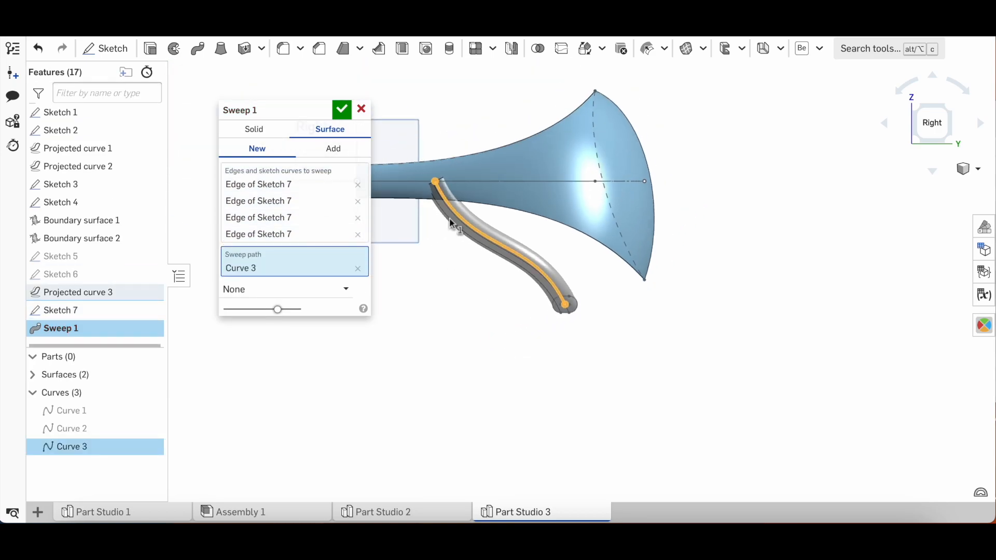
left_click(342, 110)
scroll(467, 233, "up", 5)
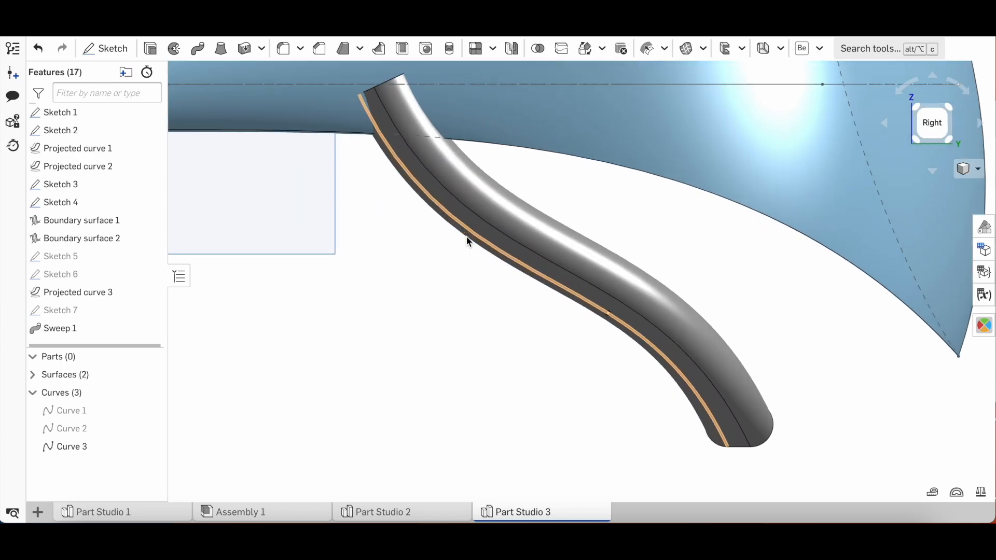
scroll(558, 340, "down", 3)
scroll(443, 233, "down", 1)
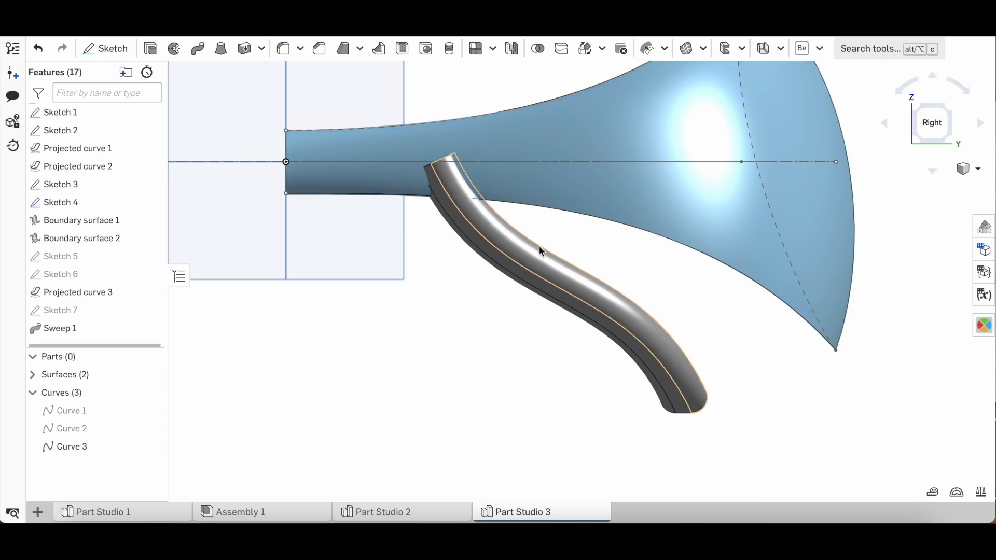
Step: Sketch a slanted line about 51 mm long on the Right plane, crossing the upper part of the swept tube
left_click(355, 260)
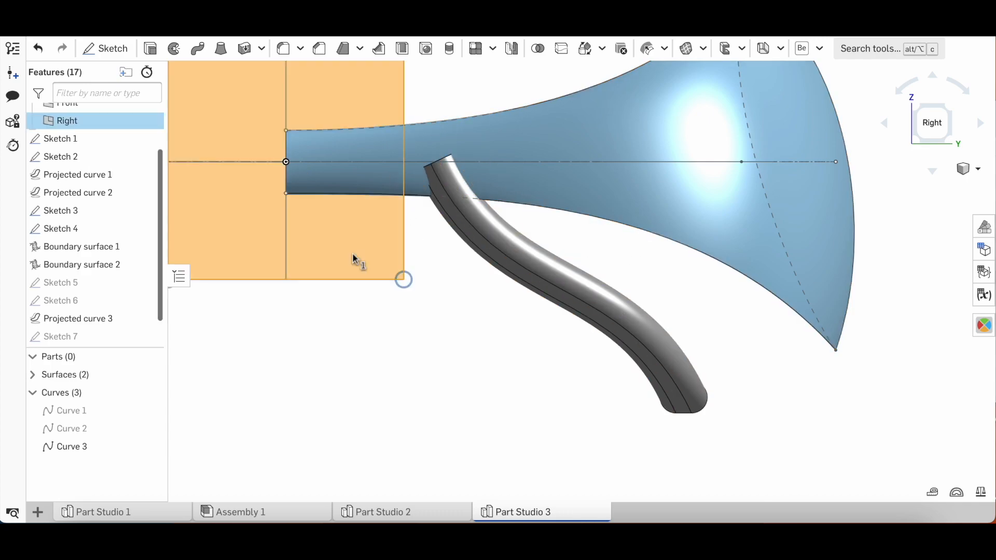
left_click(105, 48)
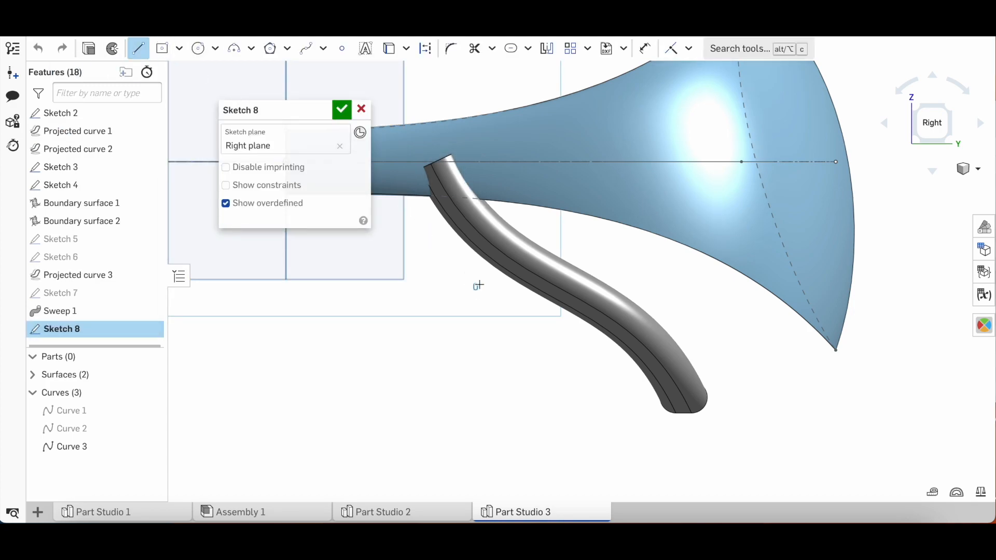
left_click(530, 224)
key("Escape")
scroll(493, 269, "up", 5)
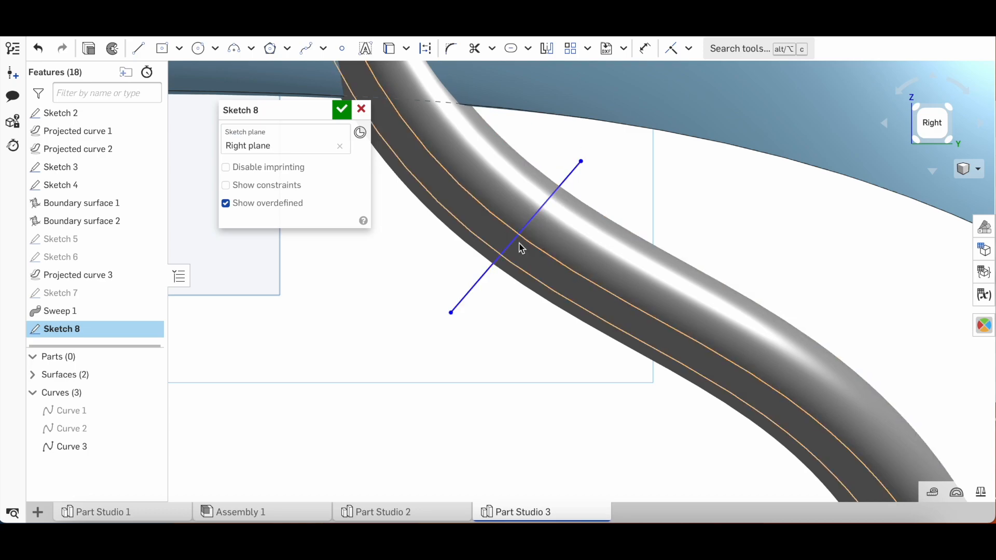
scroll(518, 244, "down", 2)
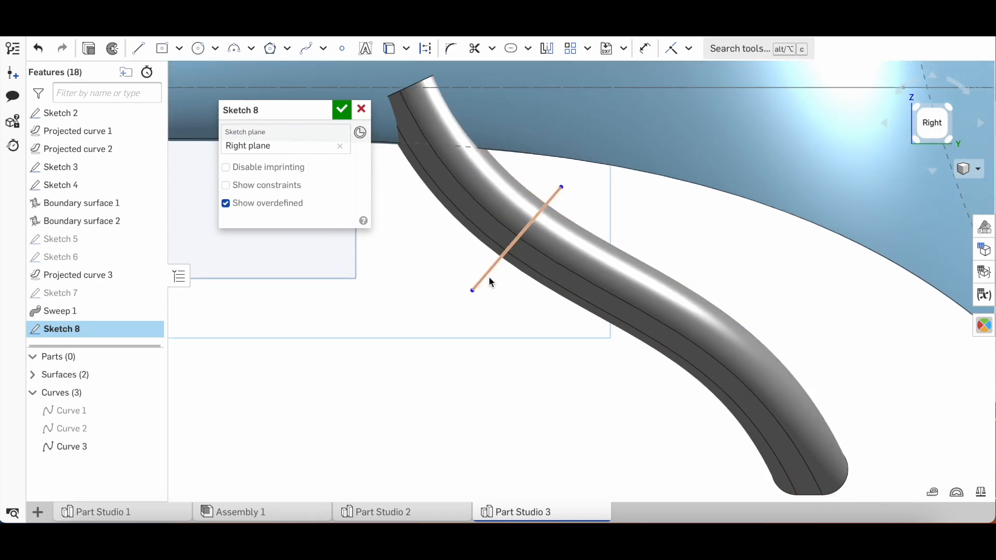
left_click_drag(476, 293, 475, 286)
scroll(477, 287, "down", 3)
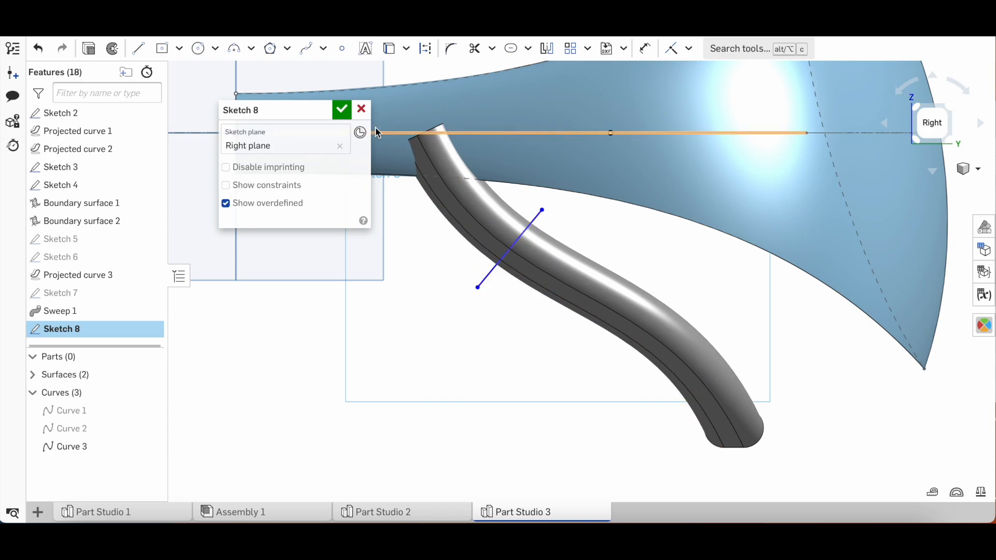
left_click(341, 109)
Step: Extrude the slanted line as a new blind surface 234 mm deep so that it cuts through the tube
left_click(489, 279)
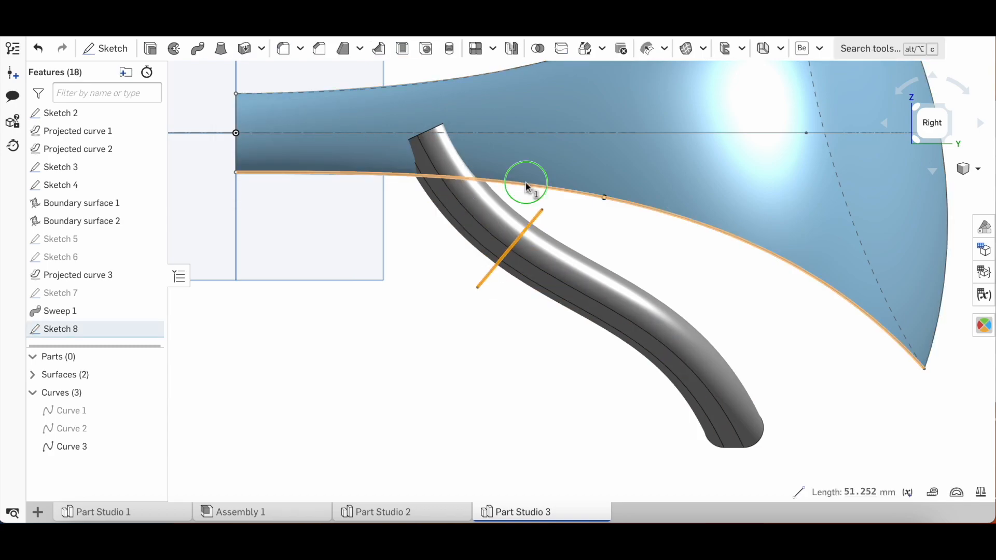
right_click_drag(527, 187, 547, 191)
left_click(151, 50)
left_click_drag(438, 231, 592, 305)
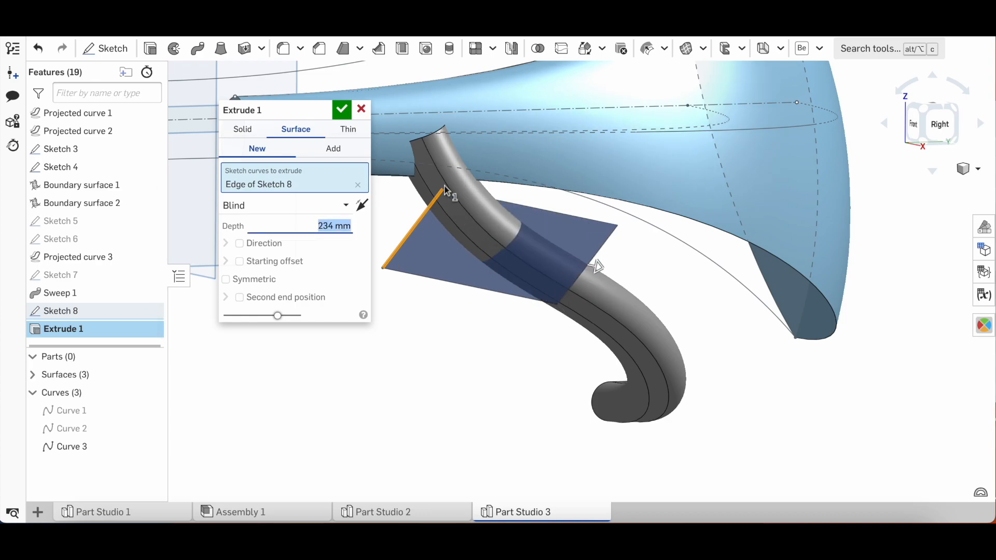
left_click(342, 109)
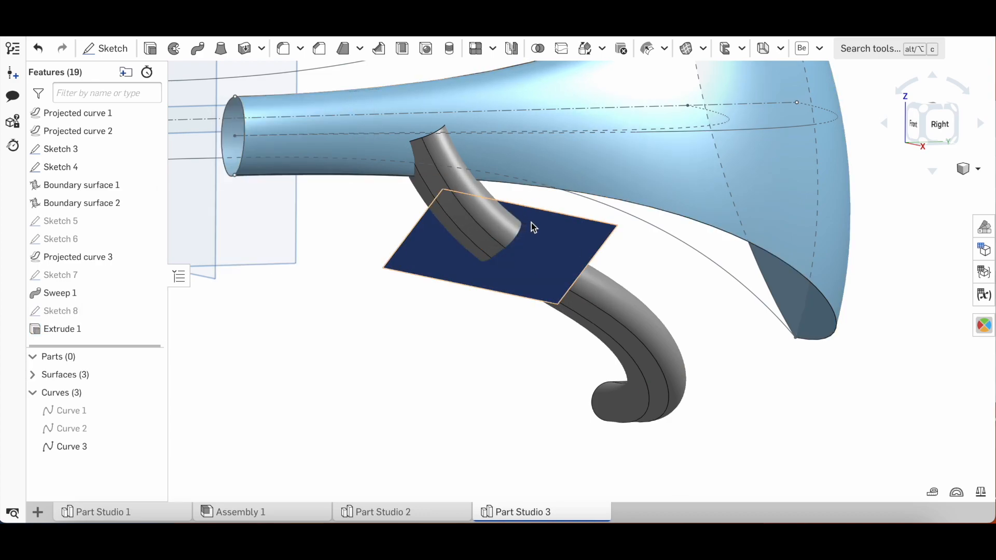
Step: Split the swept tube with the extruded surface, keeping only the lower side and discarding the splitting tool
left_click(561, 48)
left_click(502, 227)
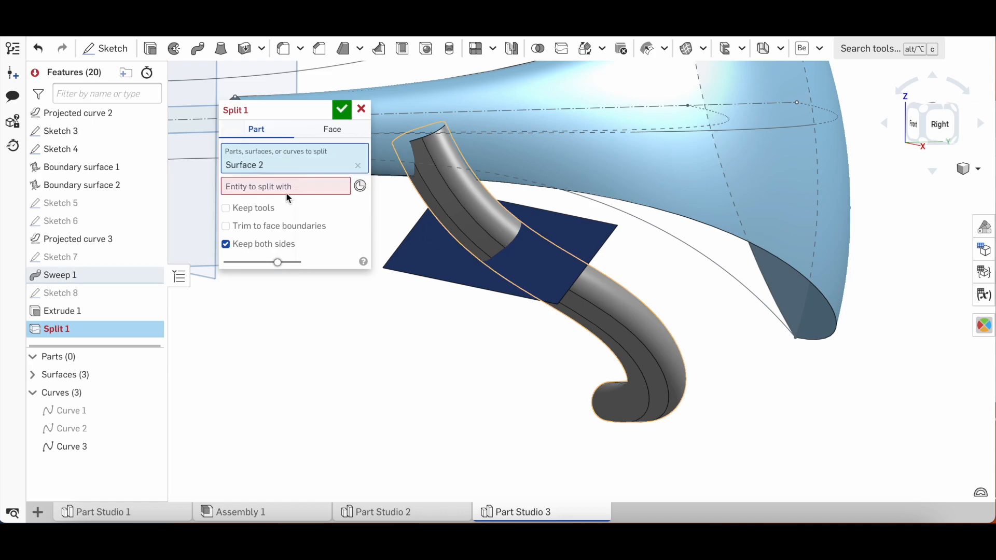
left_click(418, 256)
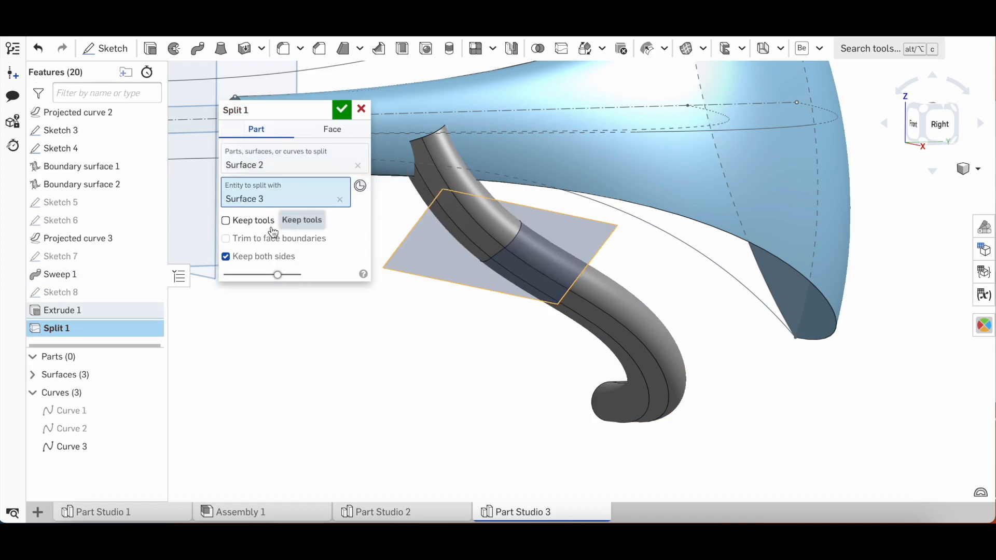
left_click(236, 256)
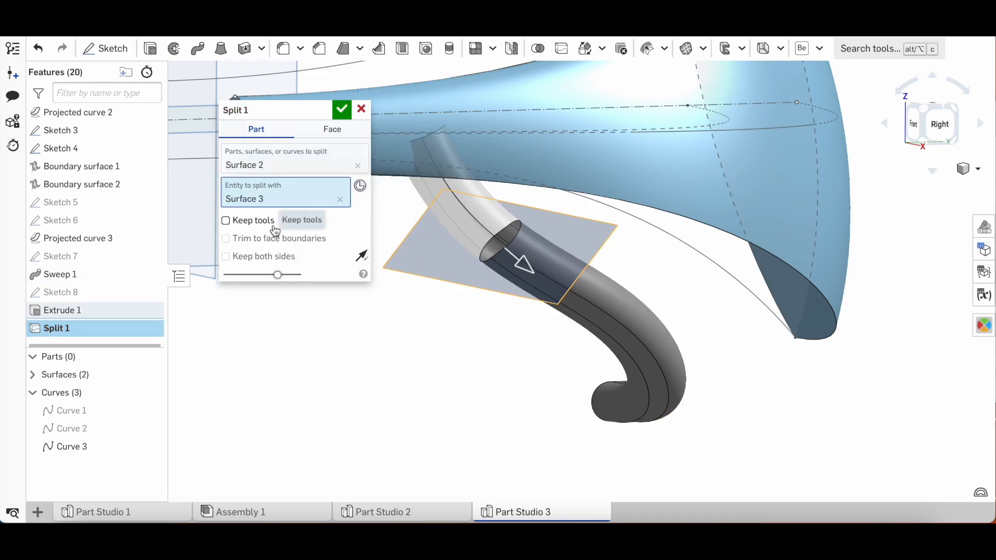
left_click(342, 110)
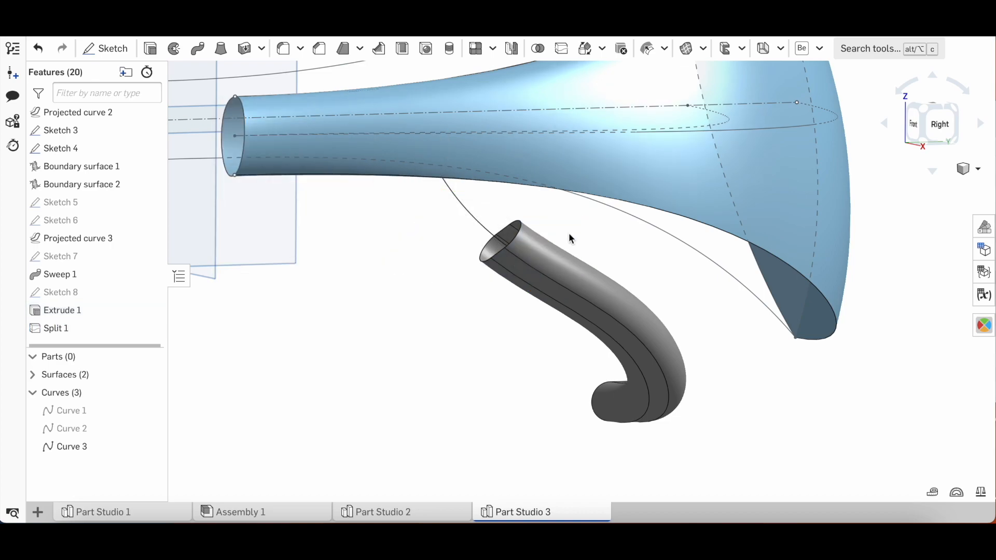
Step: Start a new sketch on the Right plane, seen from the right view
scroll(568, 232, "down", 2)
left_click(929, 126)
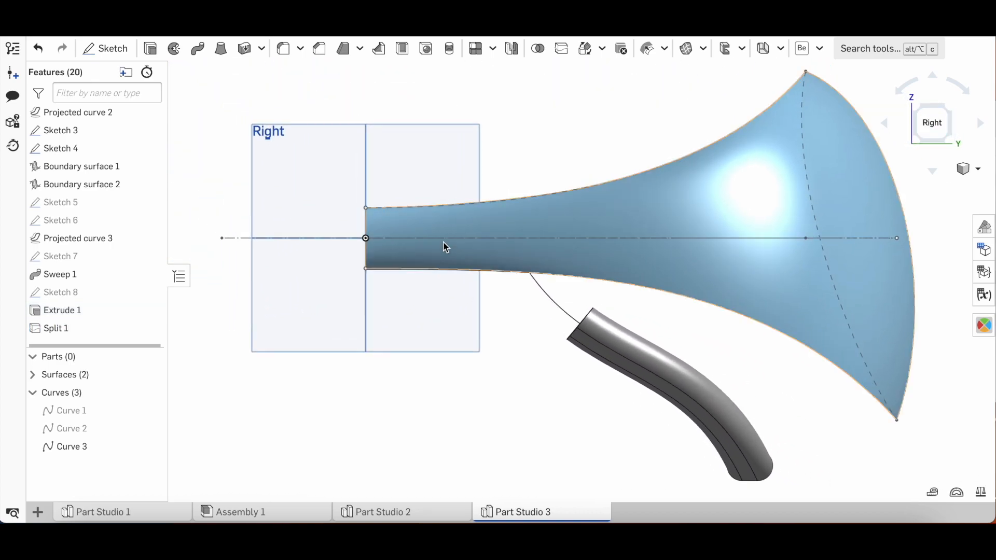
left_click(435, 211)
left_click(104, 48)
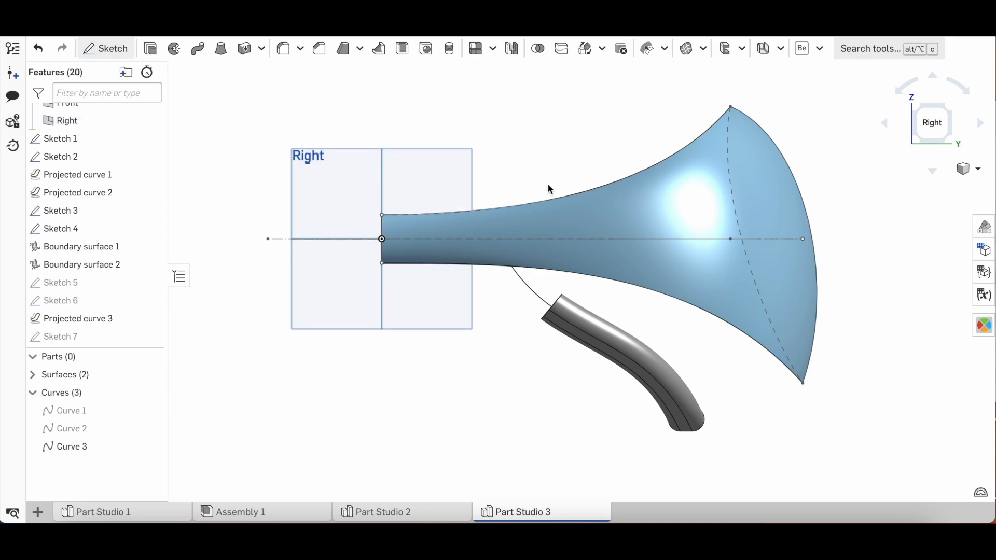
scroll(547, 182, "up", 3)
scroll(561, 310, "up", 2)
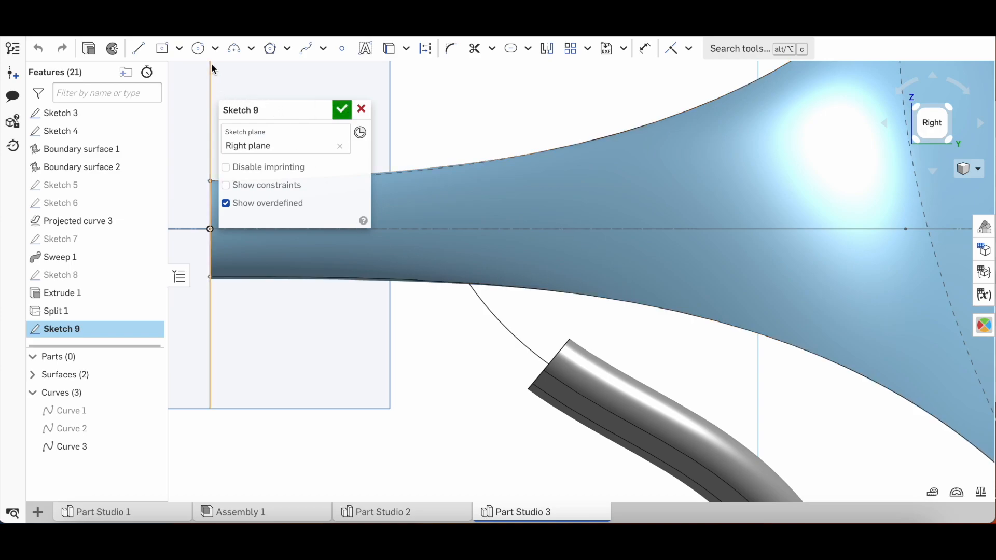
Step: Draw a nearly horizontal Bezier curve over the horn's narrow part, with a line slanting down and outward from each end
left_click(306, 48)
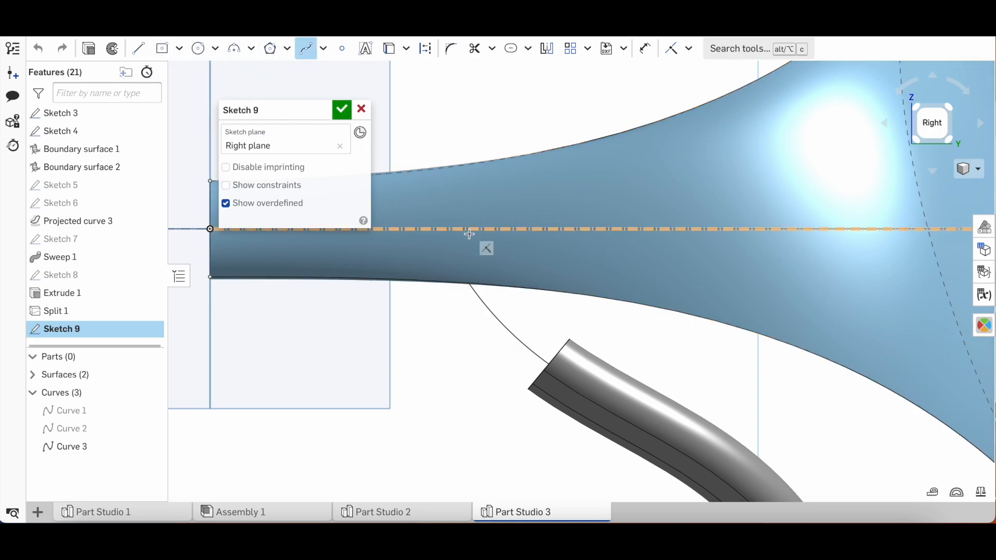
left_click(563, 251)
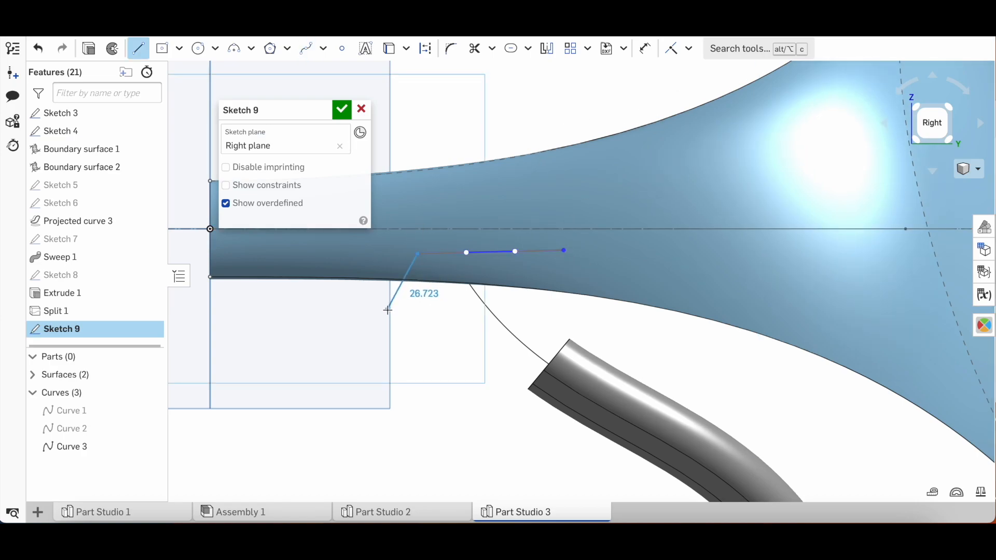
key("l")
left_click(565, 250)
scroll(455, 265, "up", 3)
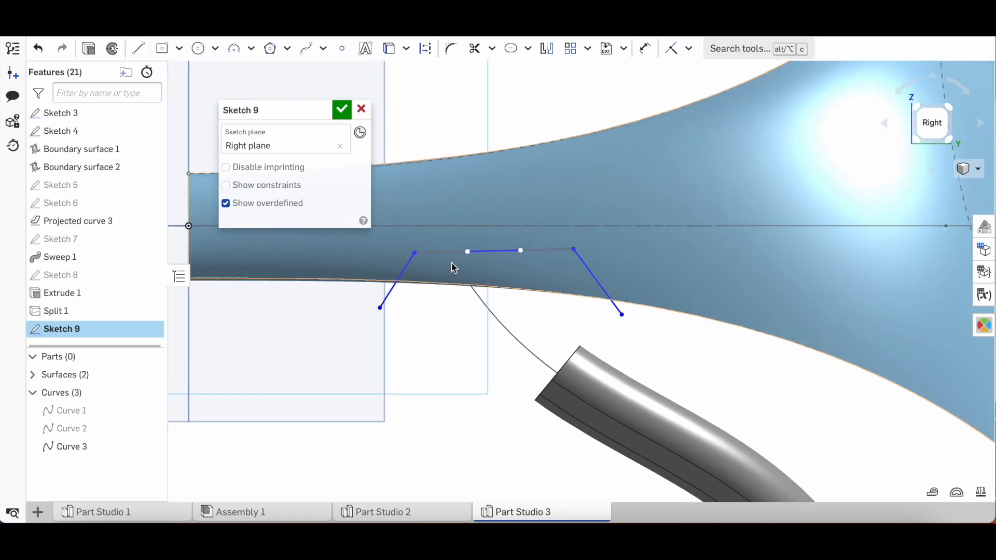
Step: Raise both inner control points of the Bezier curve to bend it into an upward arch
left_click_drag(469, 222, 473, 199)
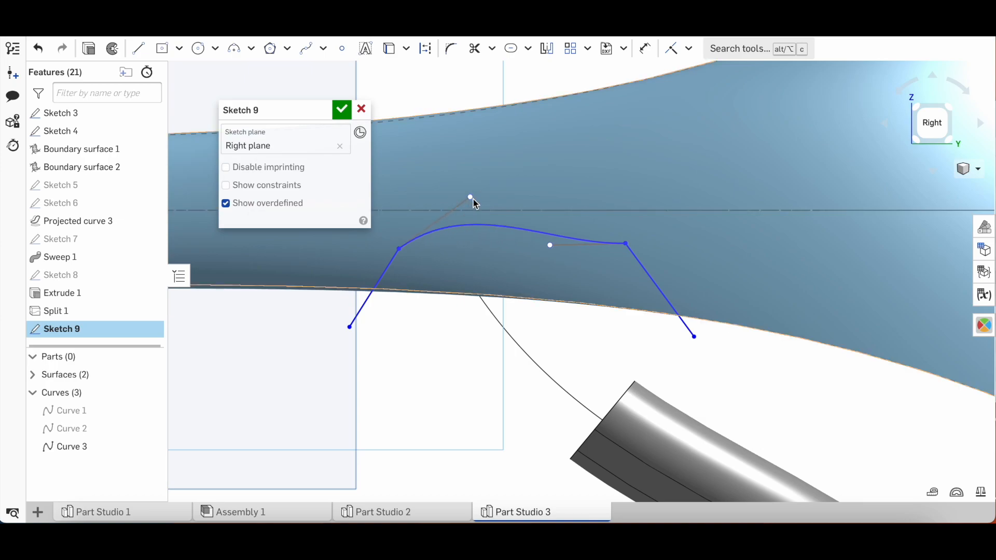
left_click_drag(548, 246, 601, 227)
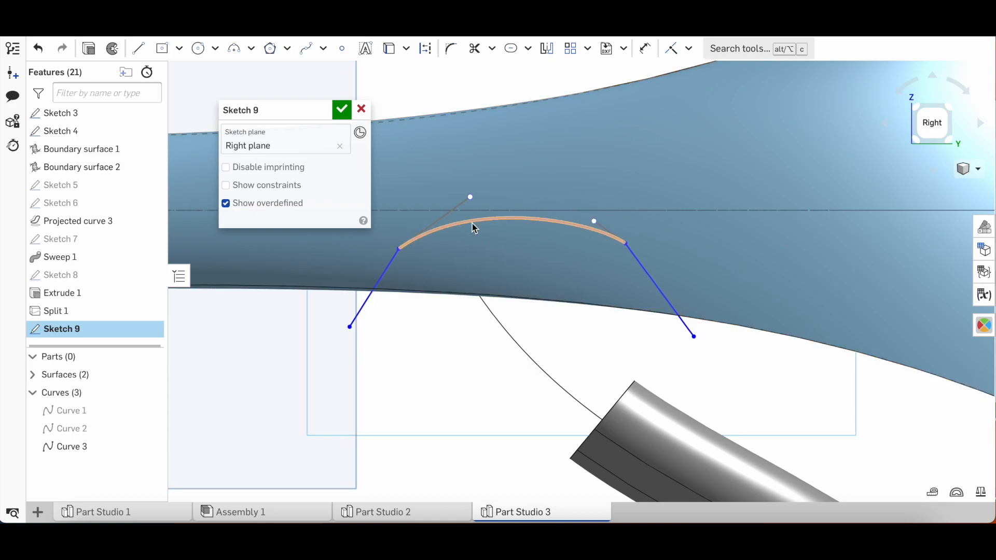
Step: Examine the arched sketch profile against the horn's narrow part and the tube's open end from several angles
scroll(472, 223, "down", 3)
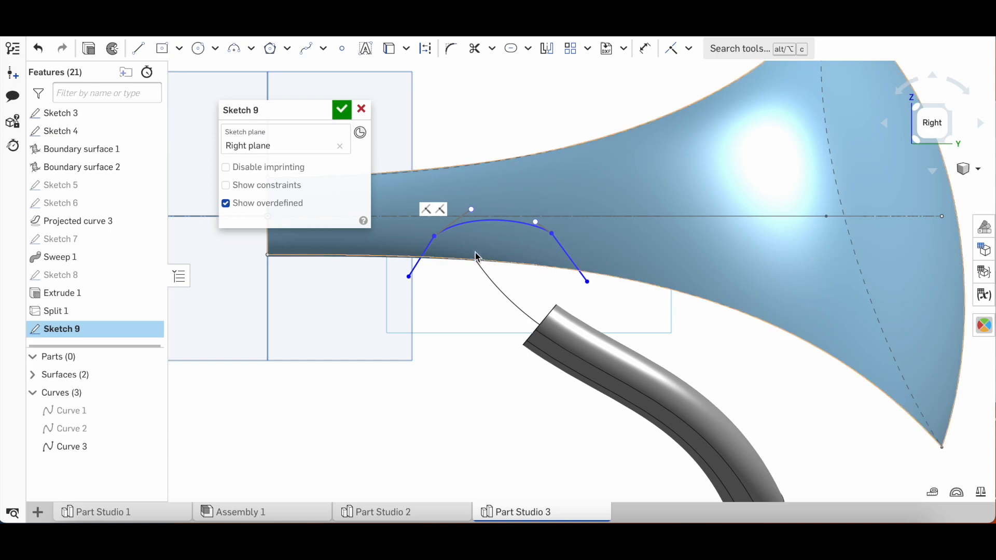
scroll(431, 249, "up", 1)
left_click(422, 252)
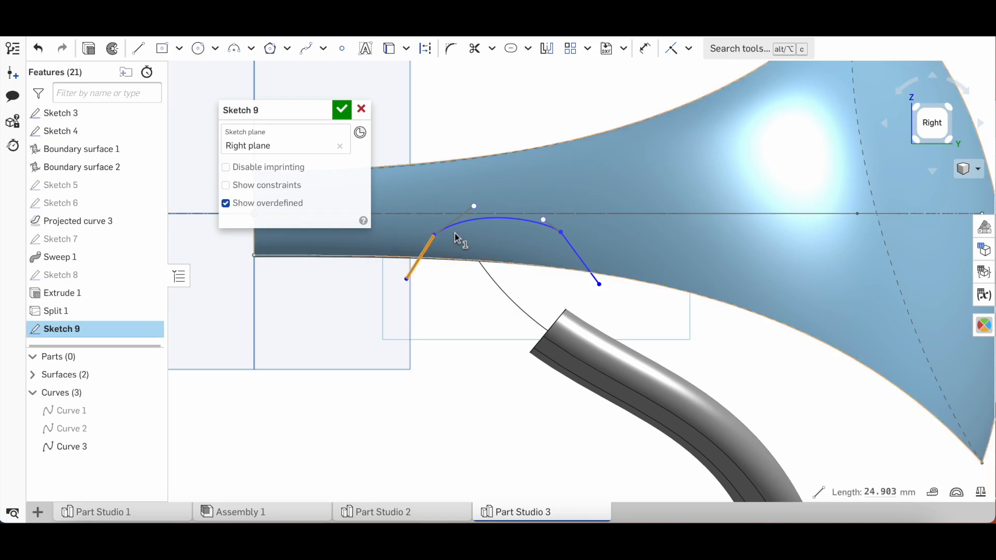
key("Escape")
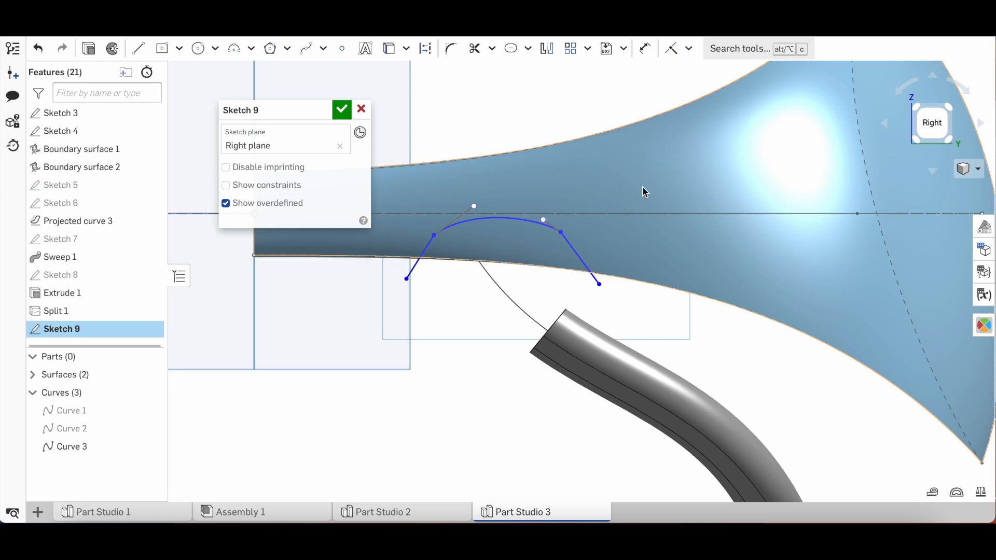
scroll(465, 195, "down", 3)
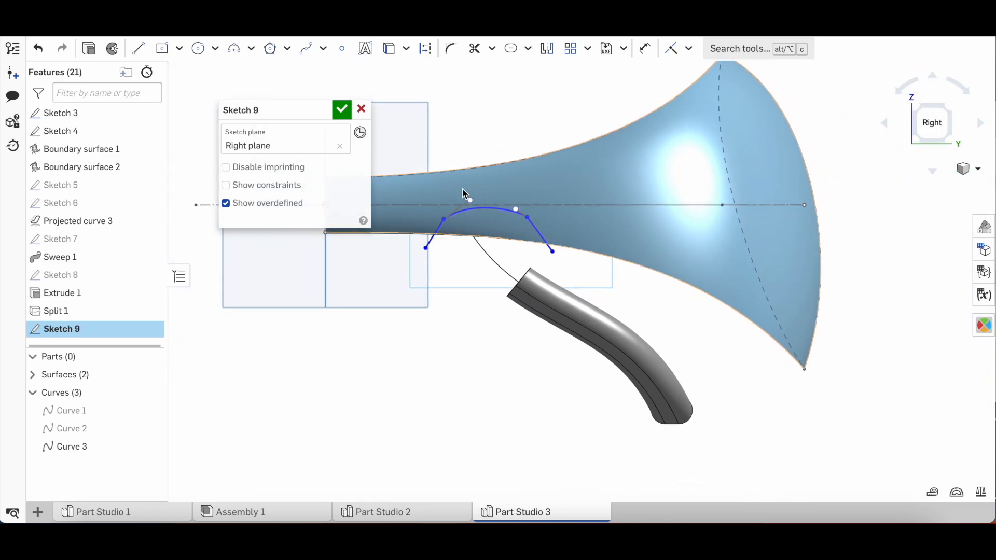
scroll(466, 197, "up", 3)
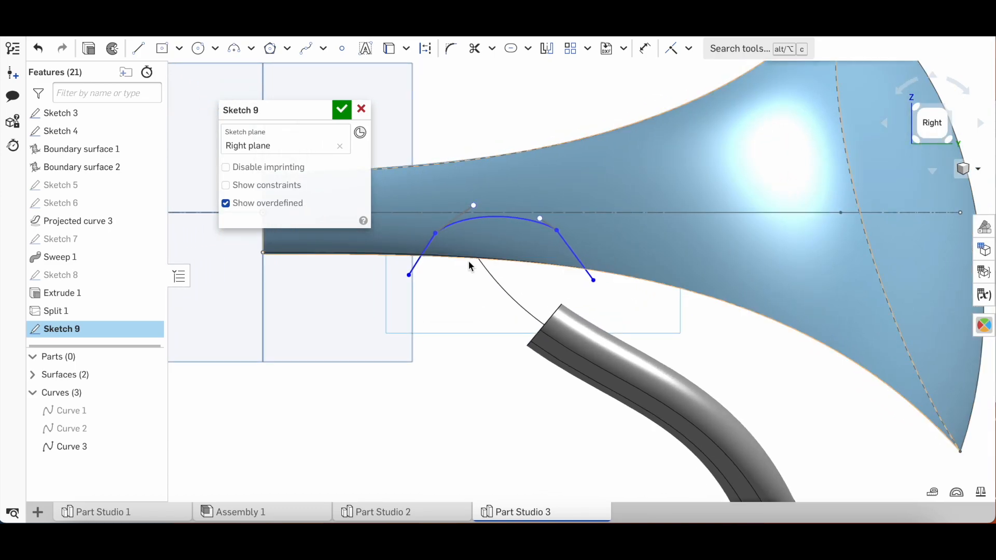
right_click_drag(595, 362, 527, 335)
scroll(530, 318, "up", 5)
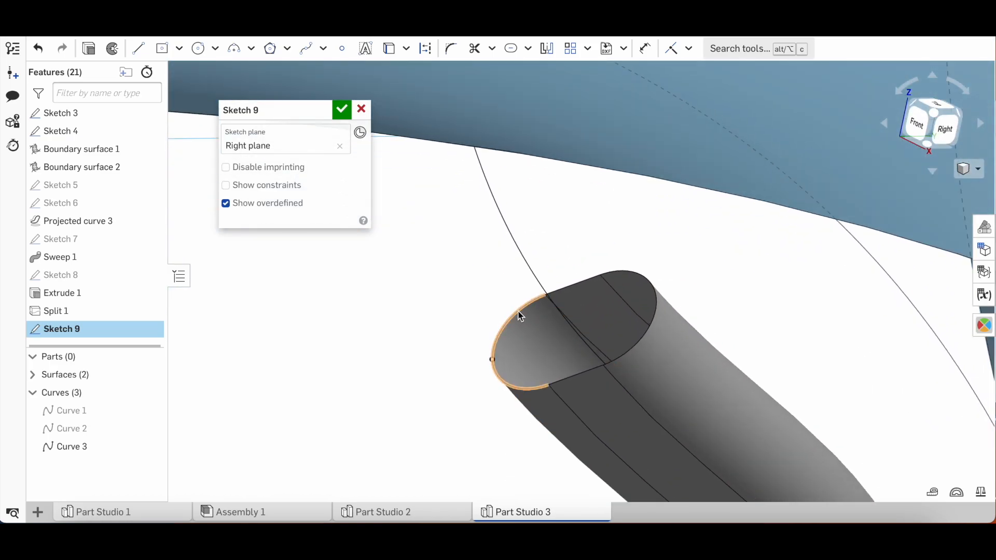
scroll(595, 373, "down", 8)
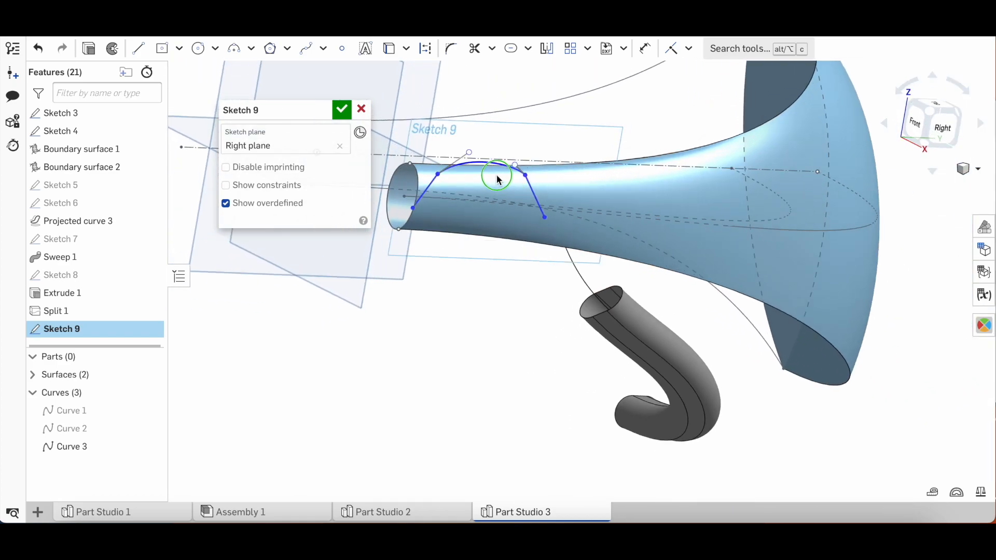
right_click_drag(496, 177, 482, 170)
scroll(634, 205, "up", 3)
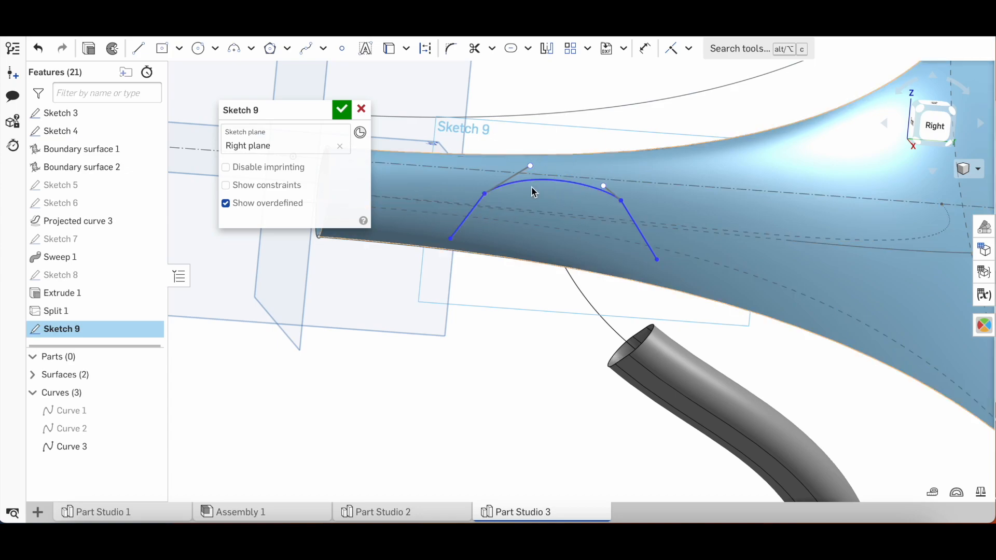
scroll(531, 186, "up", 1)
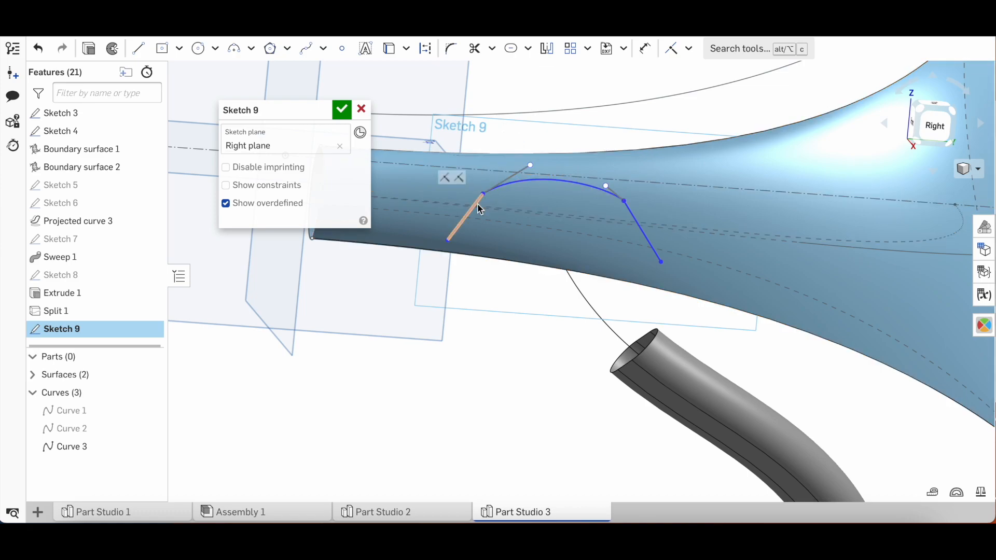
Step: Finish the sketch and extrude its arch and both slanted lines as a new surface about 247 mm deep
left_click(342, 110)
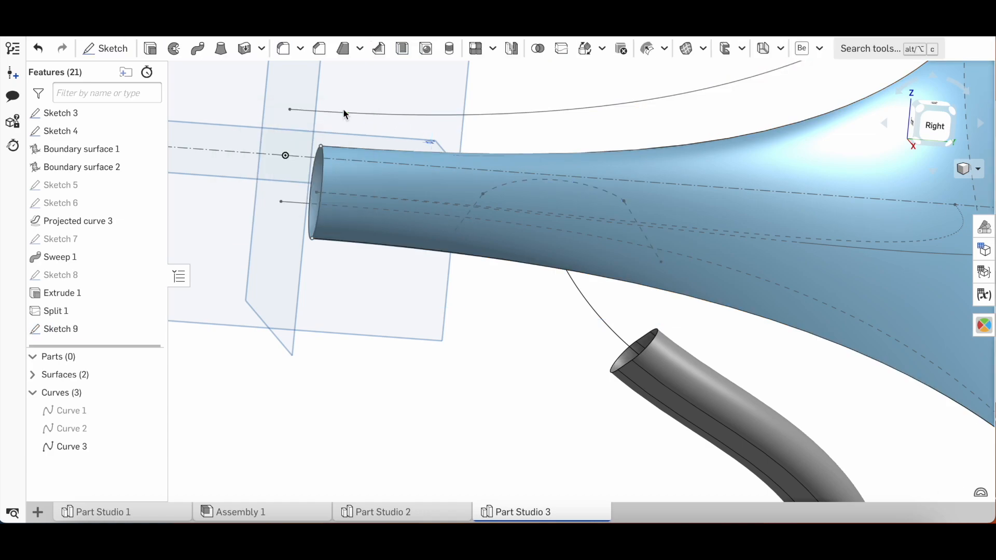
left_click(478, 201)
left_click(515, 178)
left_click(513, 180)
key("space")
left_click(479, 201)
left_click(514, 187)
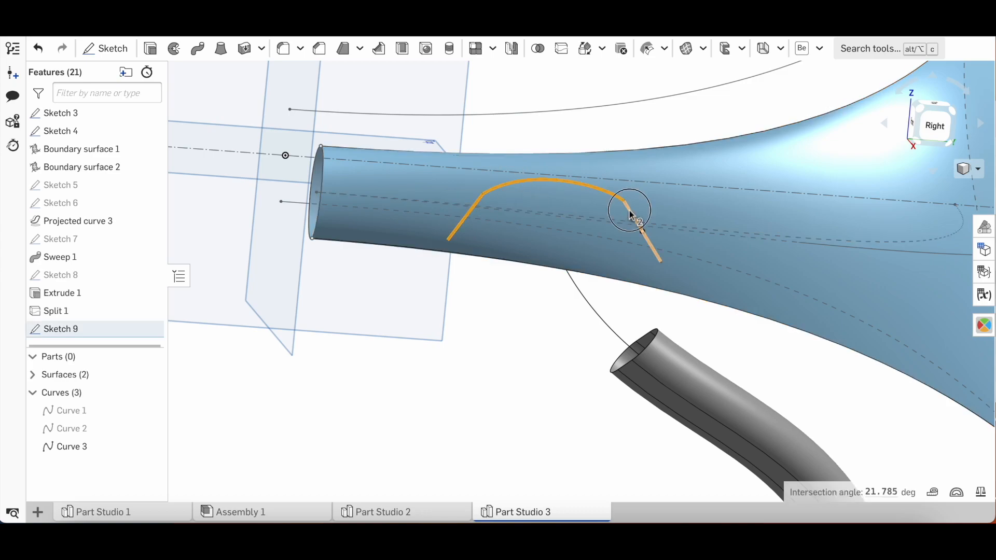
left_click(630, 214)
left_click(151, 49)
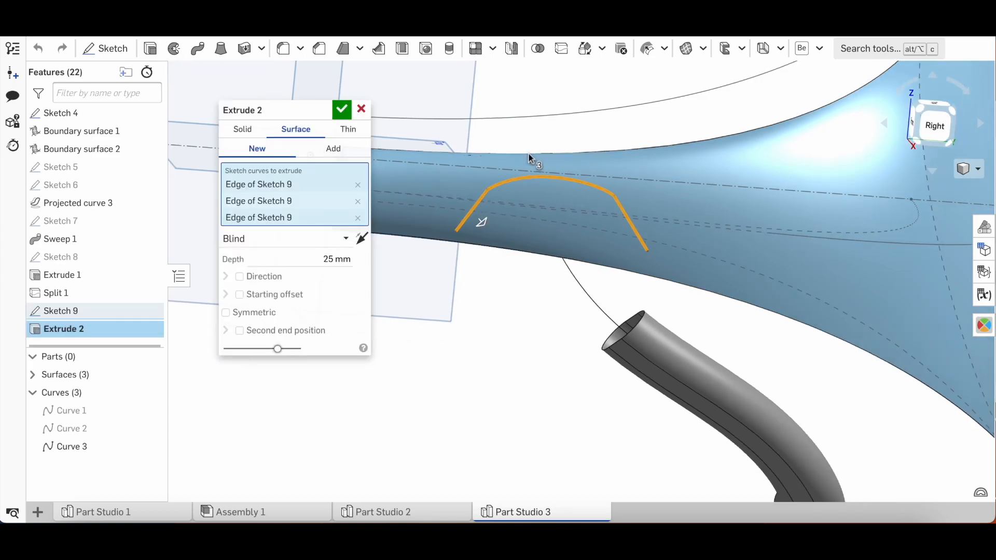
left_click_drag(482, 221, 518, 311)
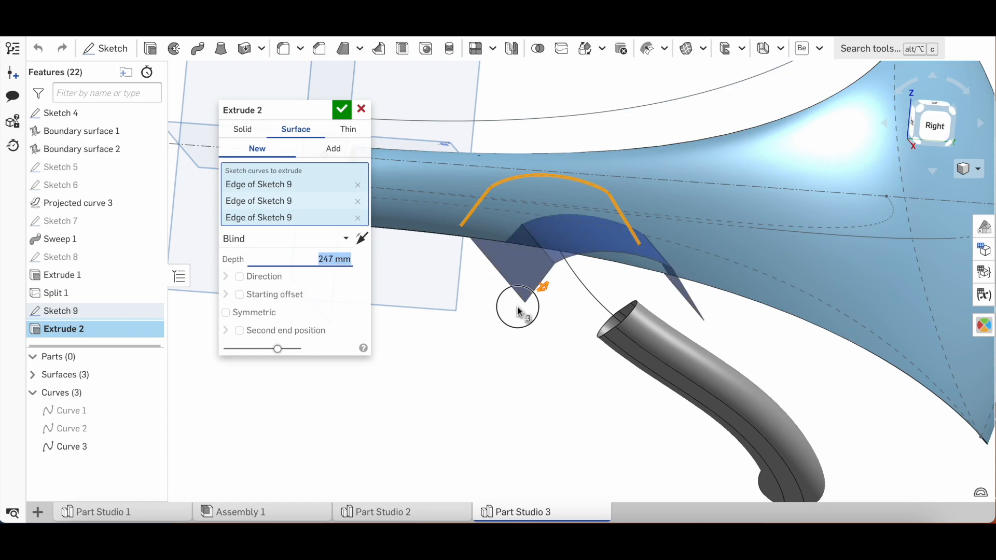
left_click(341, 109)
Step: Split the horn surface with the extruded arch surface, turning off keeping both sides and discarding the splitting tool
left_click(562, 48)
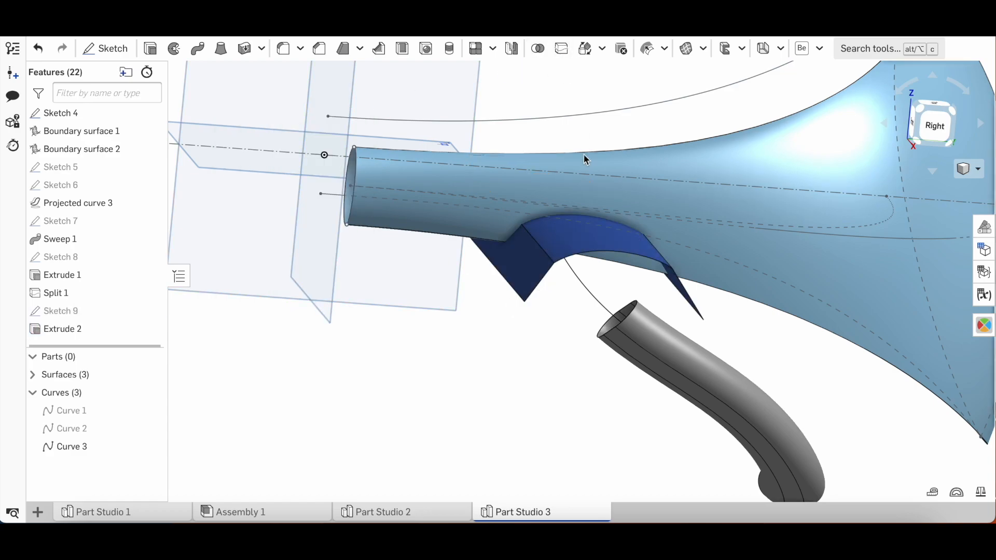
left_click(569, 234)
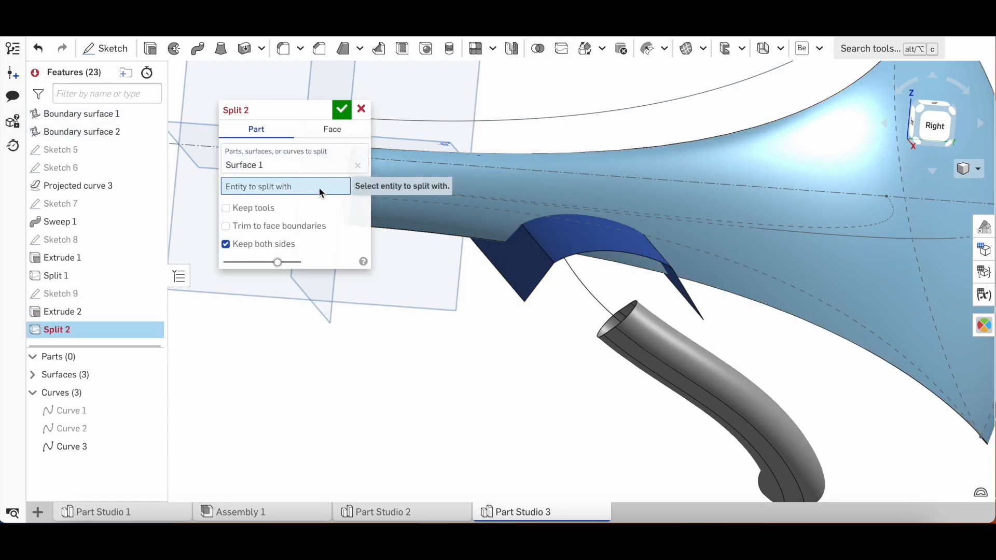
left_click(565, 232)
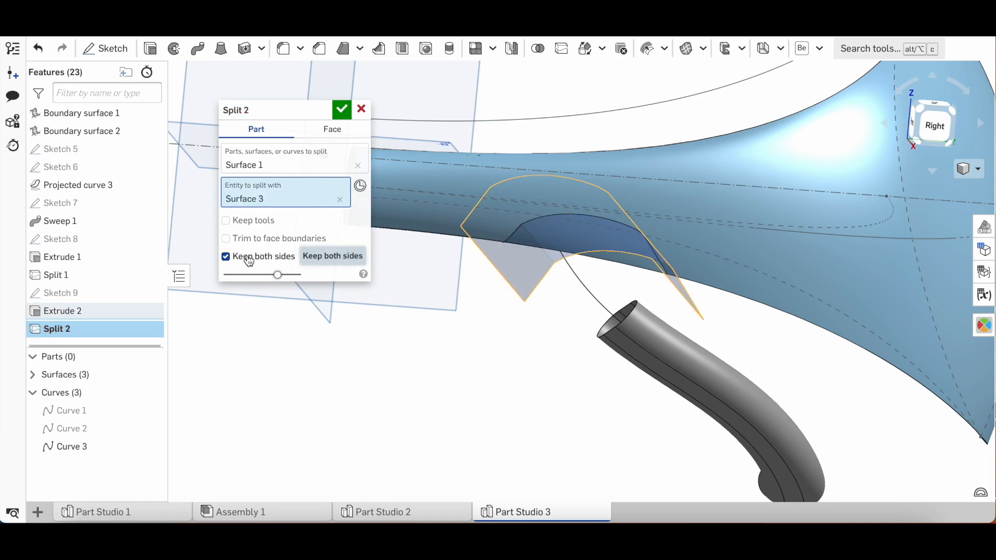
left_click(226, 256)
left_click(342, 111)
Step: Inspect the edges of the horn's new cutout and their alignment with the tube's open end from below and the side
scroll(433, 263, "down", 5)
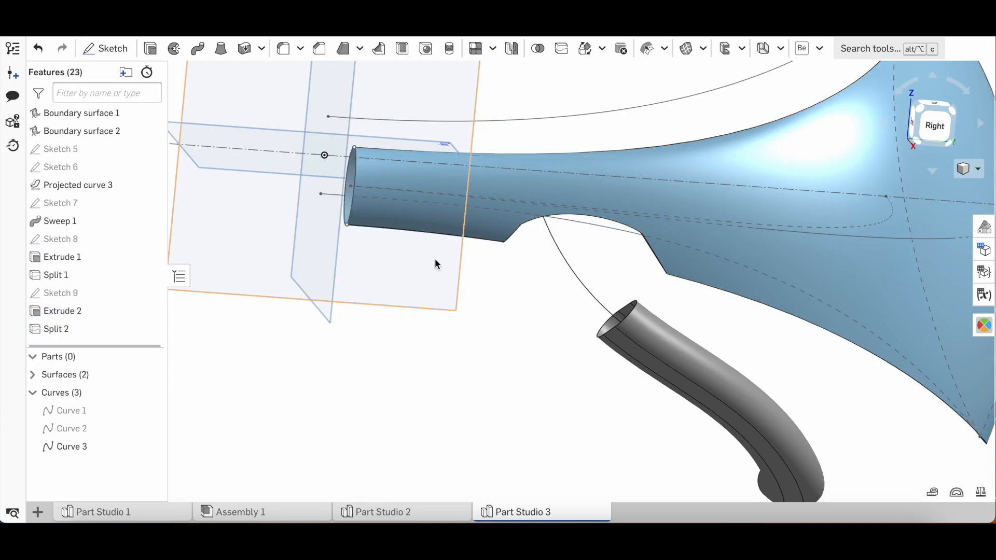
right_click_drag(402, 260, 466, 264)
scroll(466, 265, "up", 5)
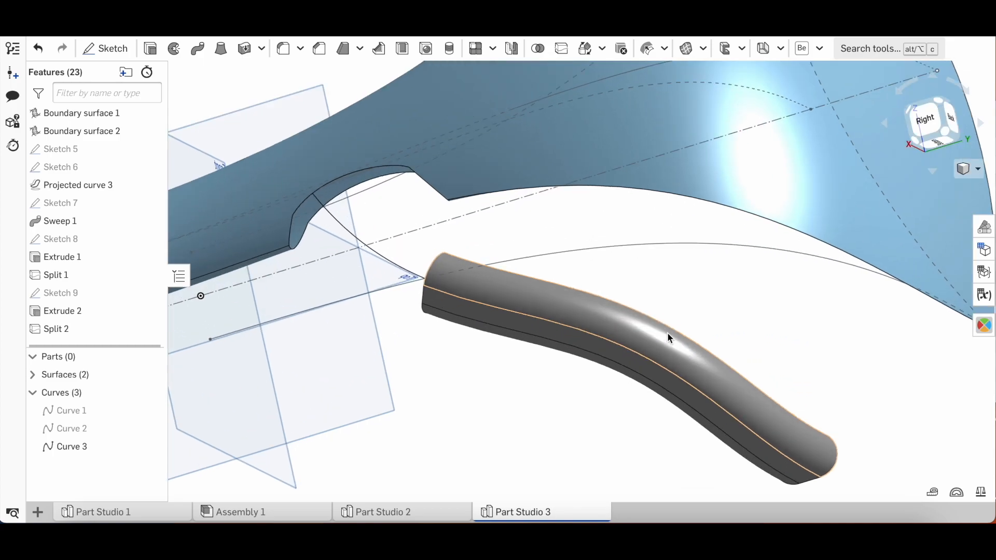
scroll(366, 140, "down", 3)
scroll(288, 114, "up", 4)
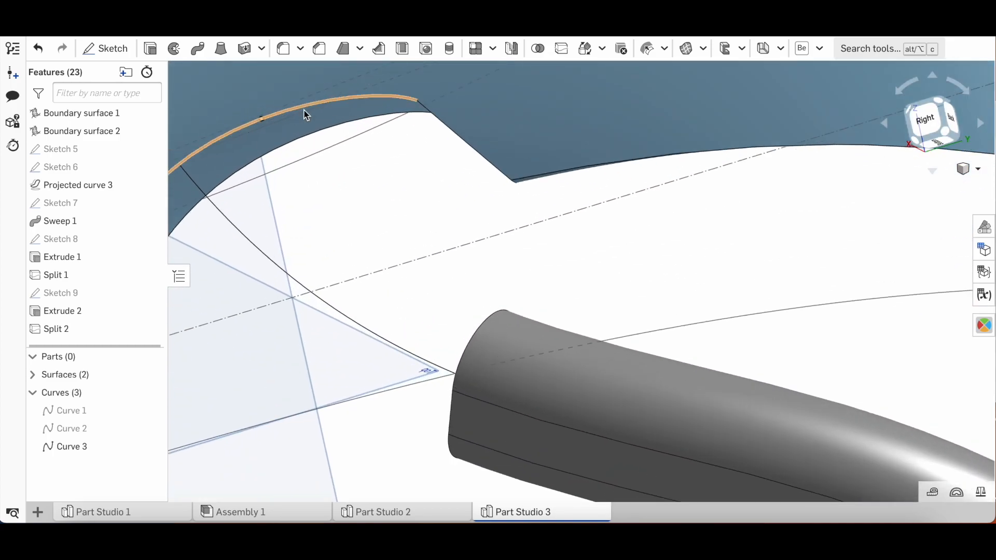
left_click(307, 137)
key("space")
left_click(308, 135)
right_click_drag(439, 137, 441, 85)
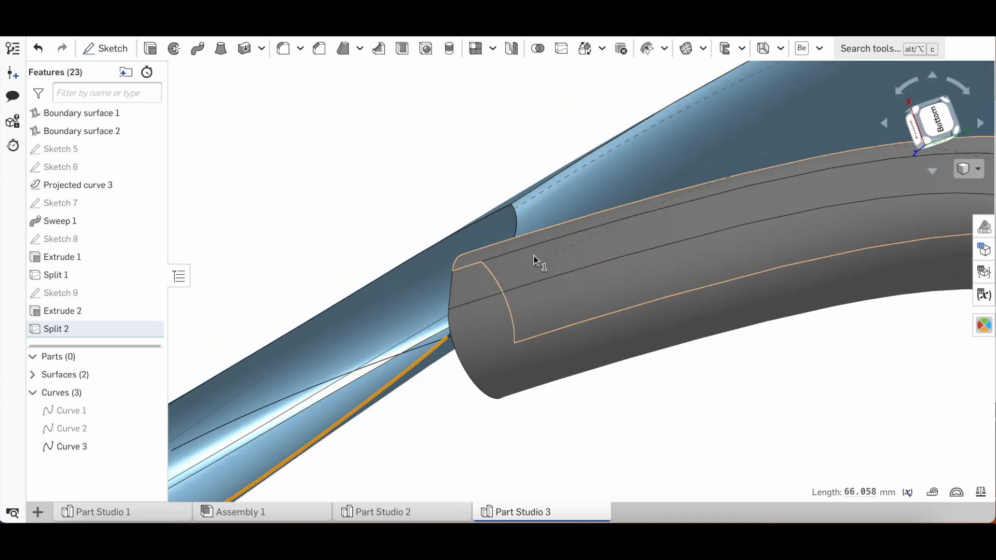
scroll(486, 293, "down", 3)
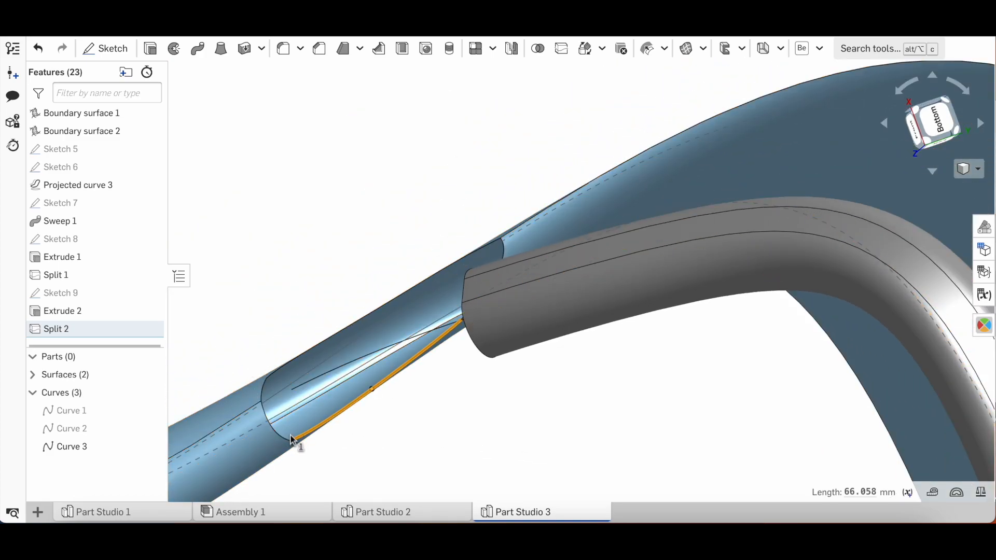
right_click_drag(422, 273, 447, 340)
key("space")
right_click_drag(620, 136, 637, 103)
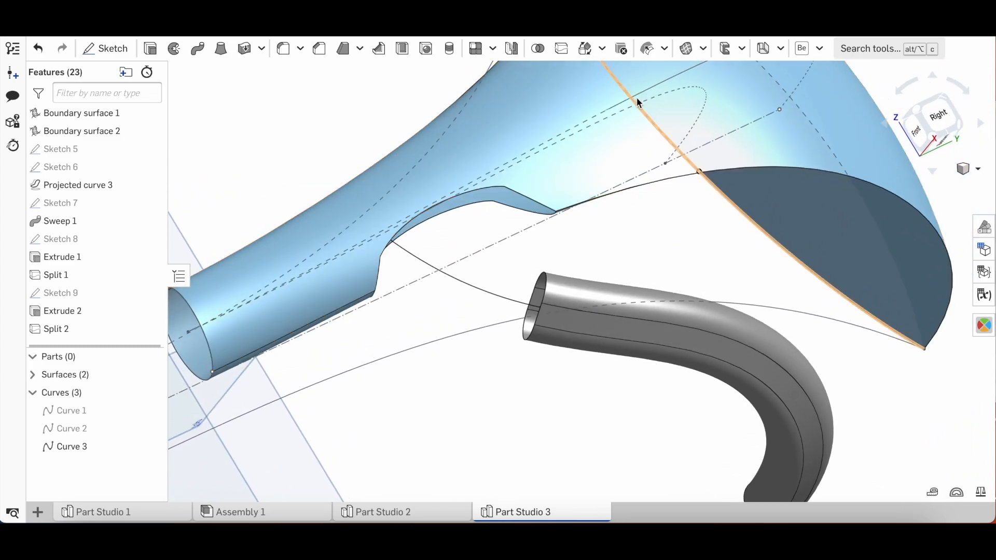
Step: Create a composite curve from the two slanted cutout edges on the side toward the horn's bell
left_click(518, 193)
left_click(516, 207)
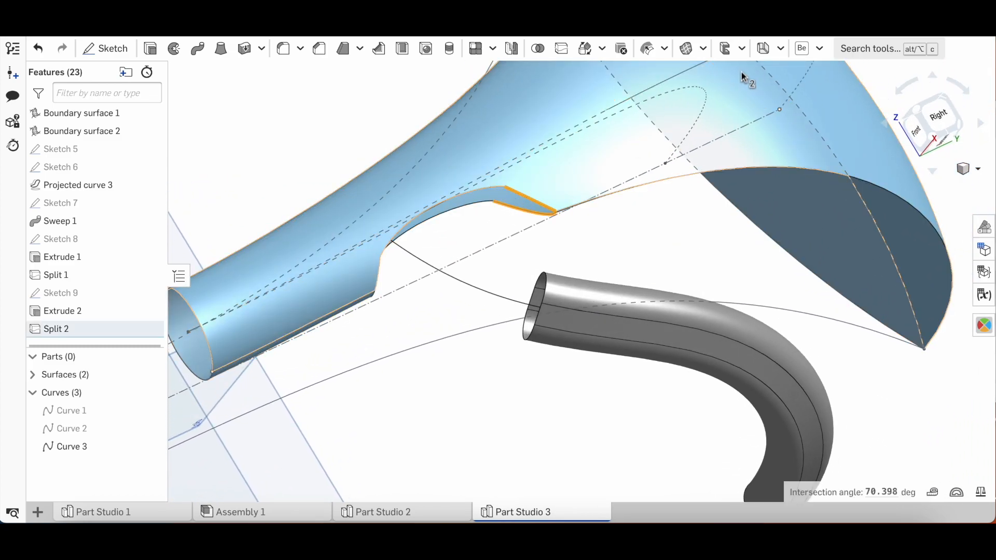
left_click(741, 48)
left_click(703, 48)
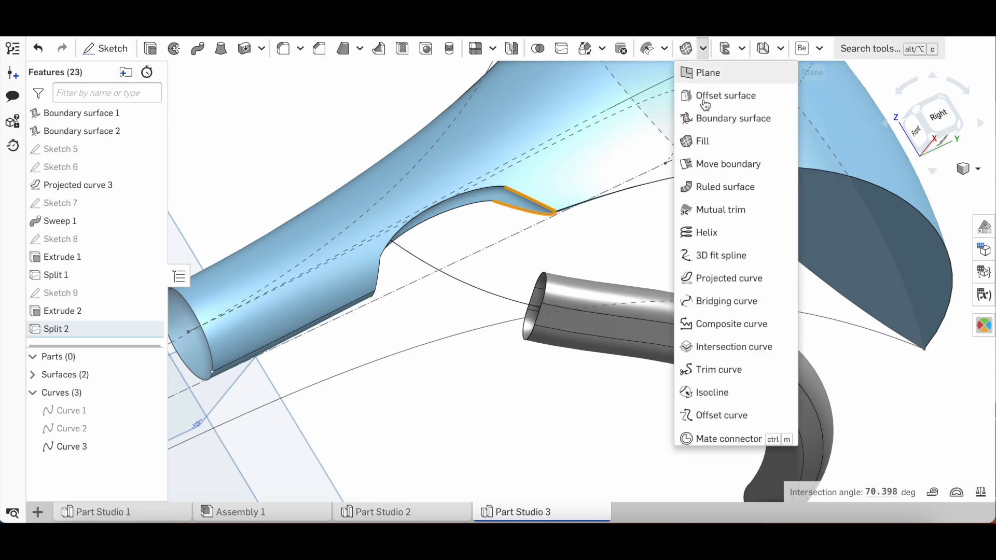
left_click(716, 322)
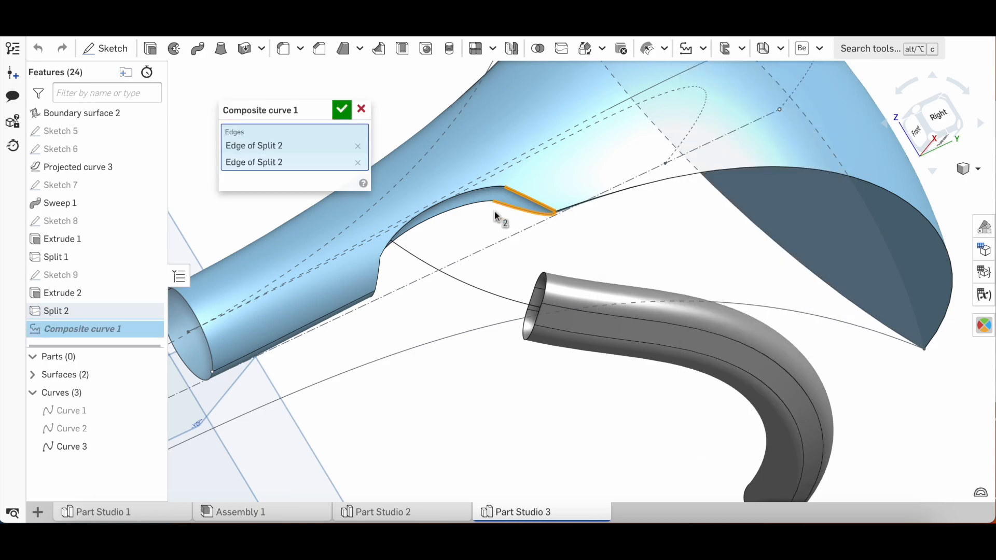
left_click(342, 108)
Step: Create a second composite curve from the two cutout edges nearest the horn's narrow end
scroll(486, 174, "up", 2)
right_click_drag(486, 174, 332, 326)
left_click(333, 336)
left_click(341, 343)
left_click(684, 48)
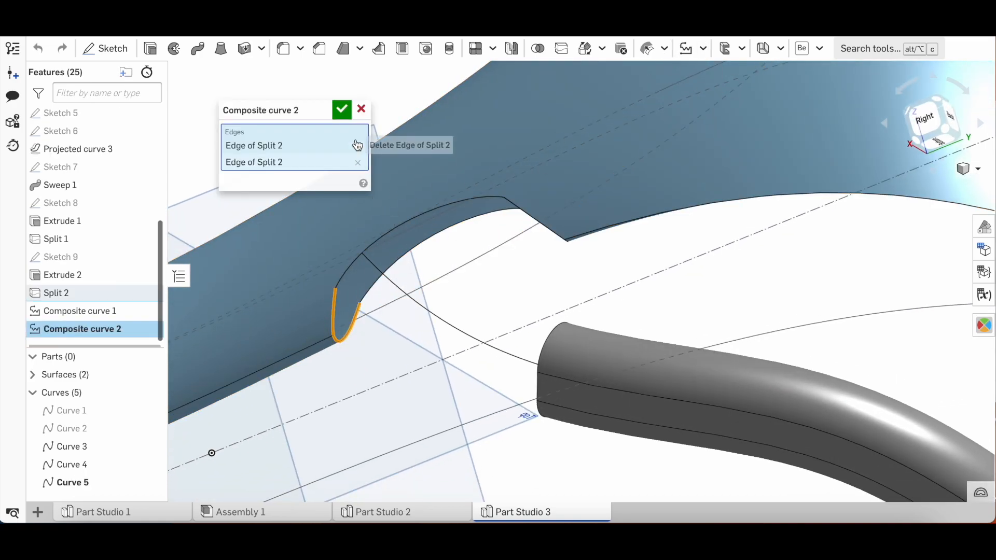
left_click(341, 110)
Step: Start a surface loft from the tube's upper end edge to Curve 4, the composite curve on the cutout's bell side
scroll(422, 121, "down", 2)
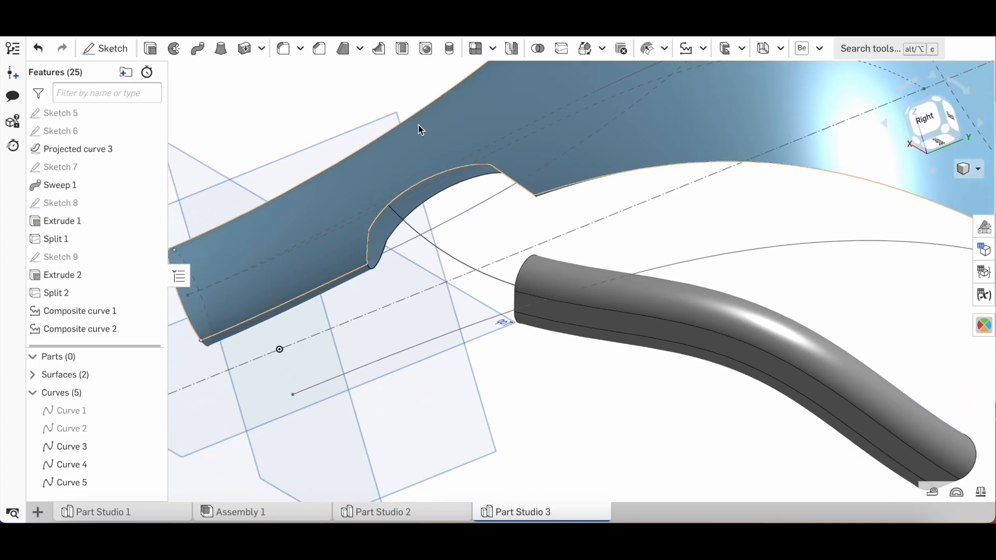
scroll(421, 124, "up", 1)
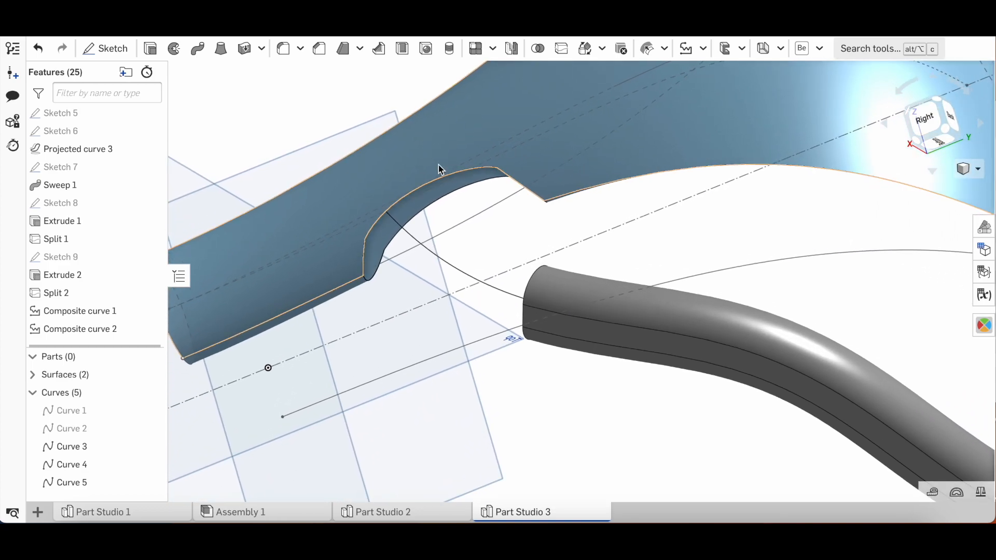
scroll(438, 168, "down", 1)
right_click_drag(440, 167, 472, 164)
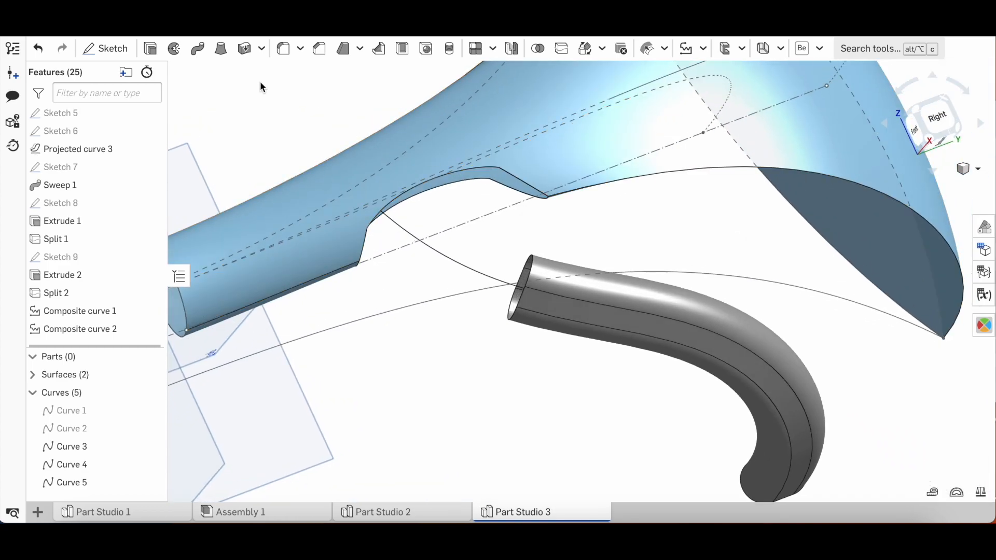
left_click(221, 49)
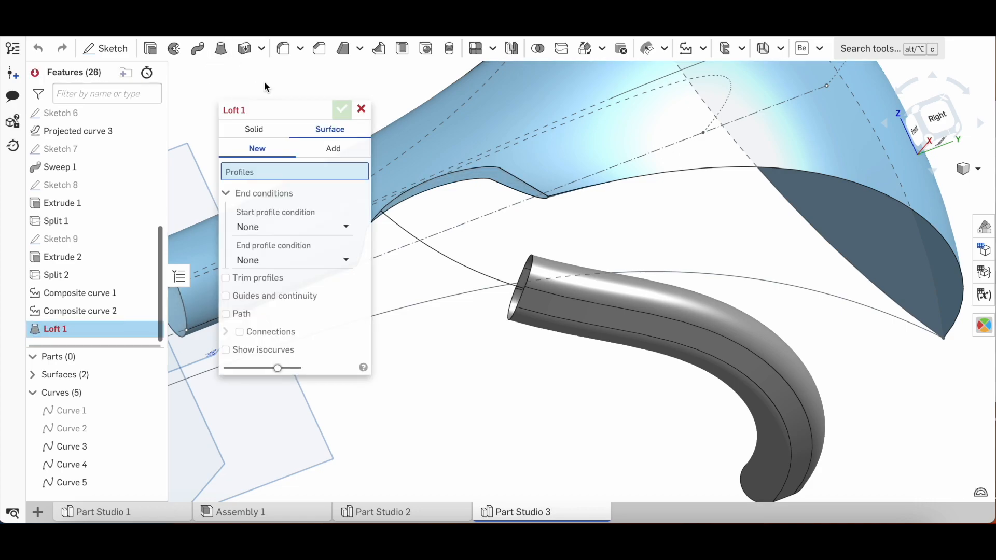
scroll(518, 181, "up", 2)
mouse_move(517, 181)
right_mouse_down()
mouse_move(536, 179)
mouse_move(525, 179)
right_mouse_up()
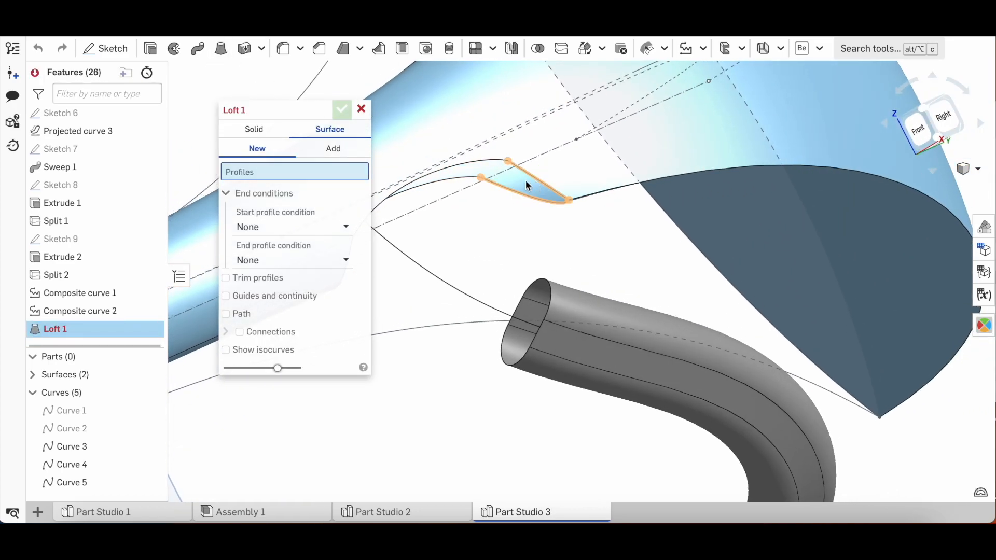
left_click(552, 289)
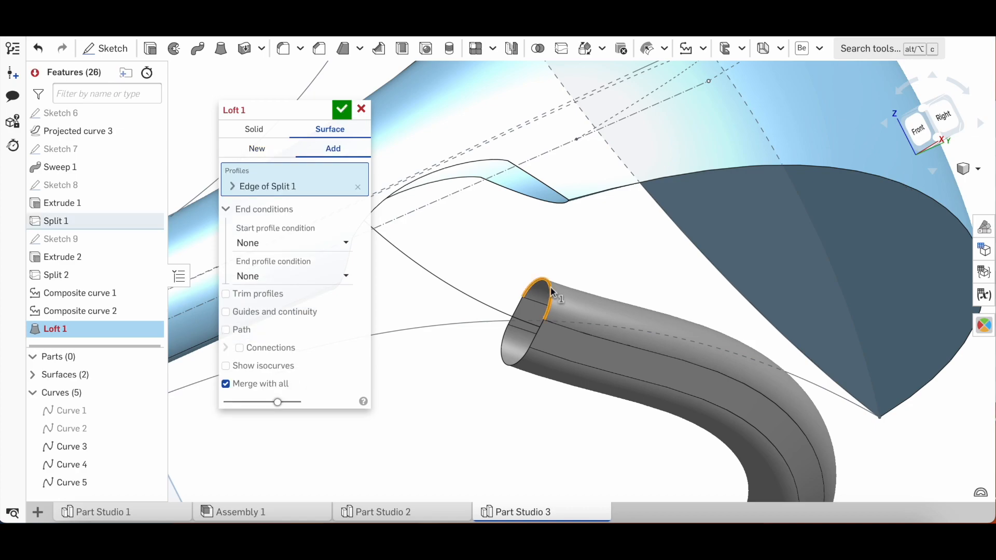
left_click(85, 470)
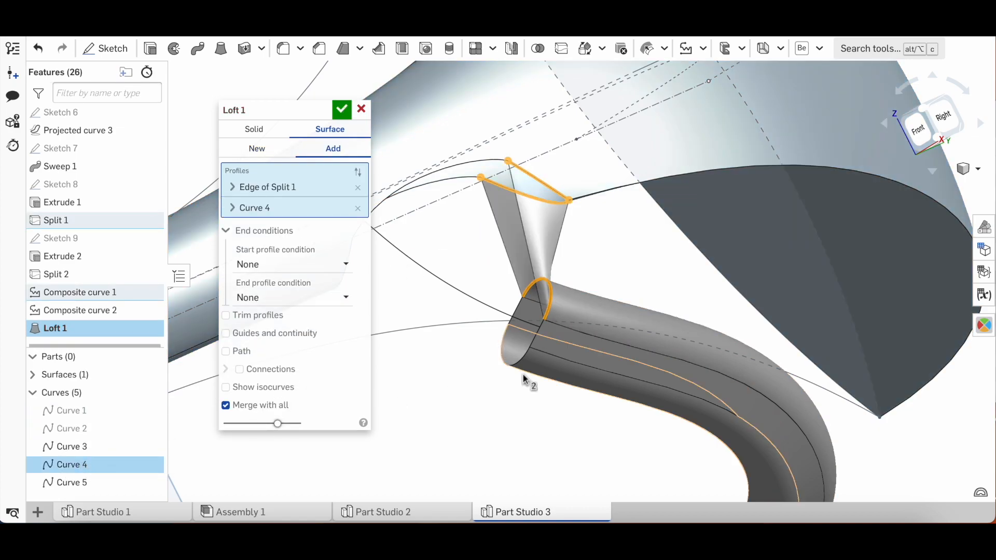
Step: Set the loft's start profile condition to Match tangent against the adjoining tube face
mouse_move(619, 312)
right_mouse_down()
mouse_move(631, 289)
mouse_move(611, 298)
right_mouse_up()
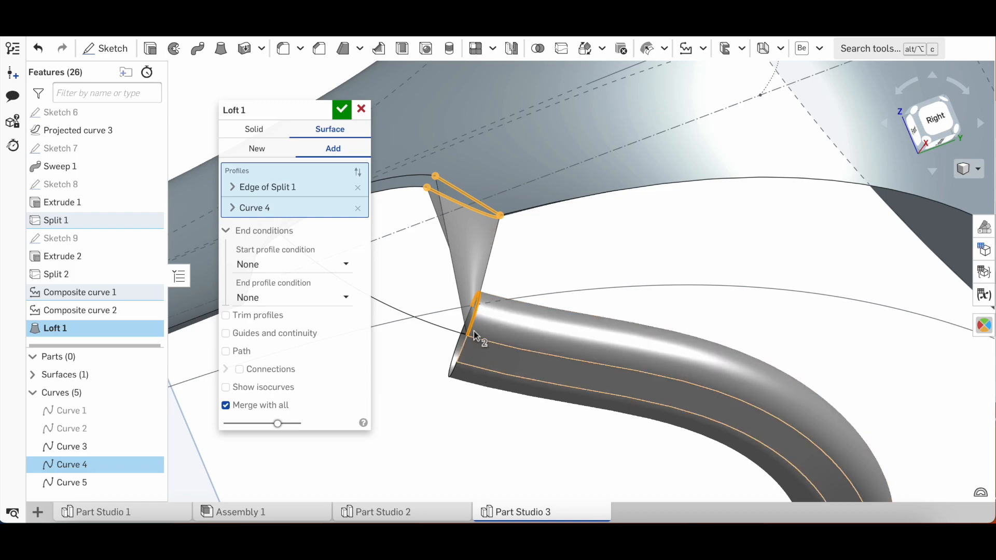
left_click(299, 265)
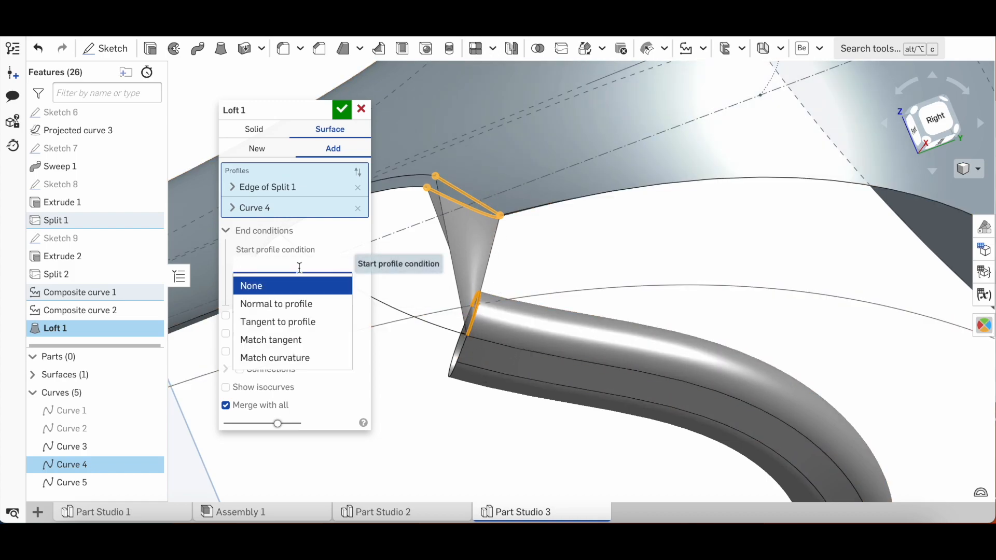
left_click(296, 341)
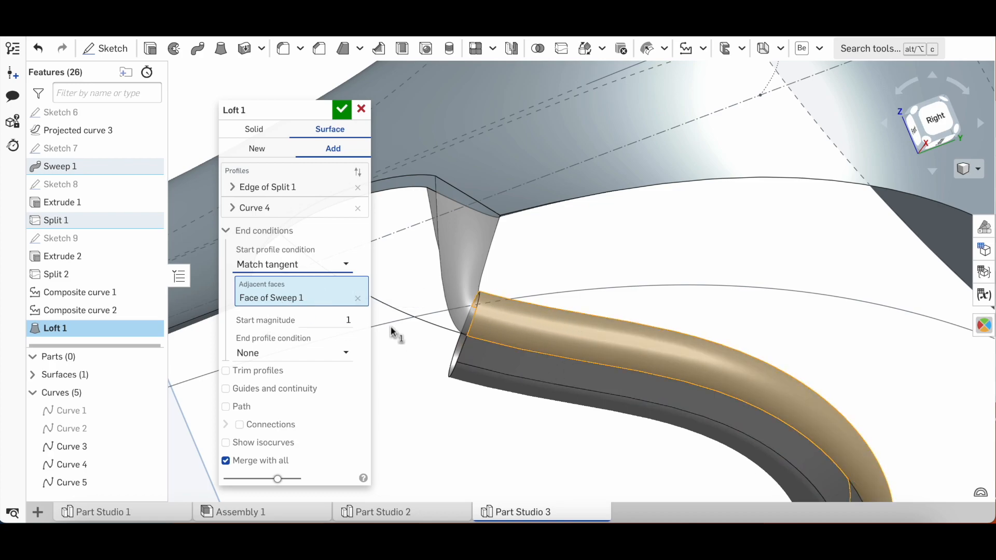
Step: Set the loft's end profile condition to Match tangent with both adjacent horn faces and accept the loft
left_click(280, 353)
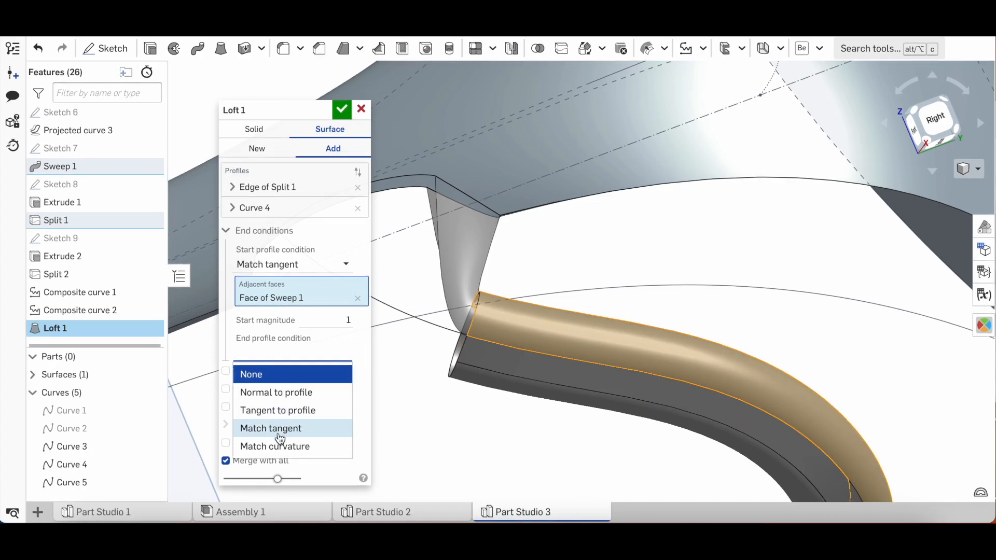
left_click(279, 435)
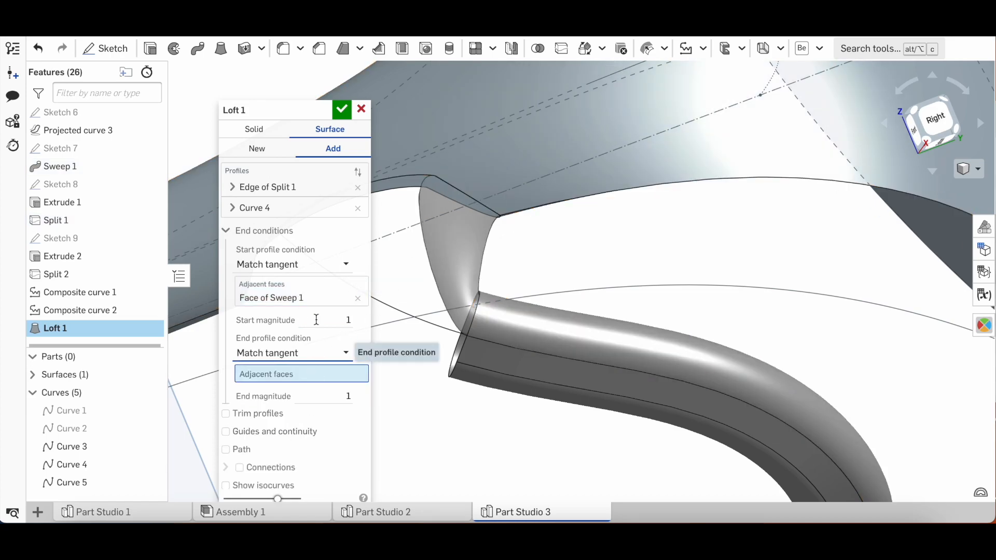
right_click_drag(525, 177, 568, 147)
left_click(517, 179)
right_click_drag(529, 205, 496, 185)
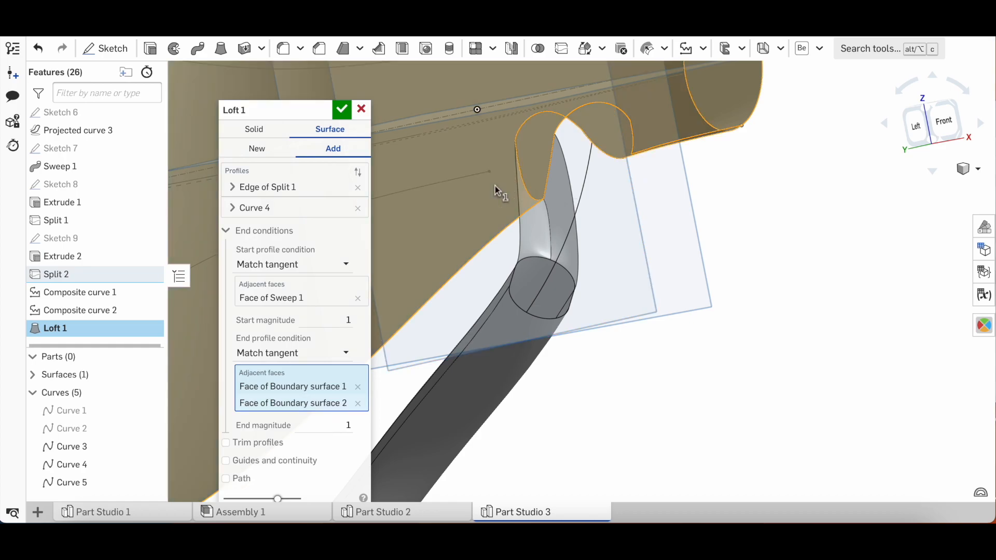
left_click(342, 110)
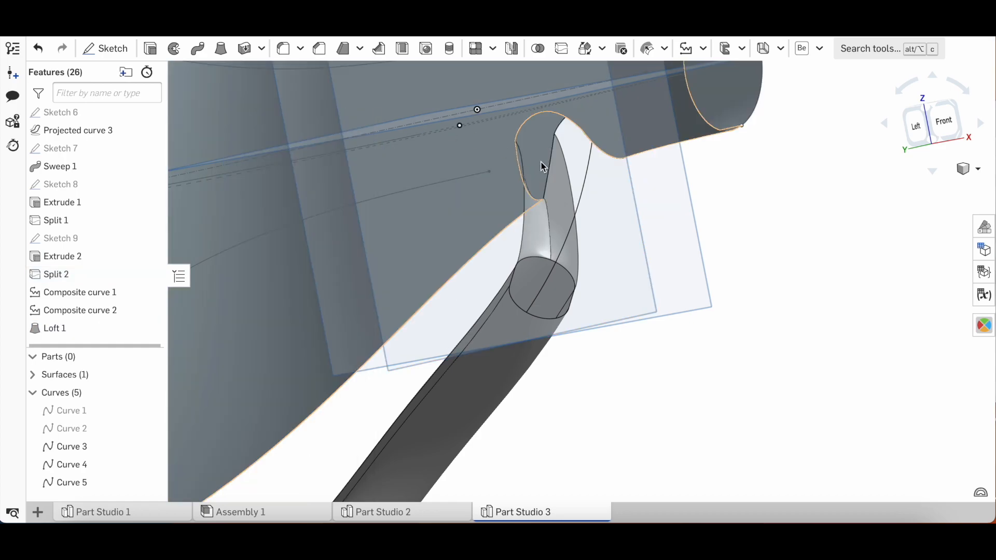
Step: Start a second surface loft from the tube's lower end edge to Curve 5, the composite curve near the horn's narrow end
scroll(542, 164, "up", 4)
right_click_drag(544, 165, 445, 176)
scroll(448, 181, "down", 5)
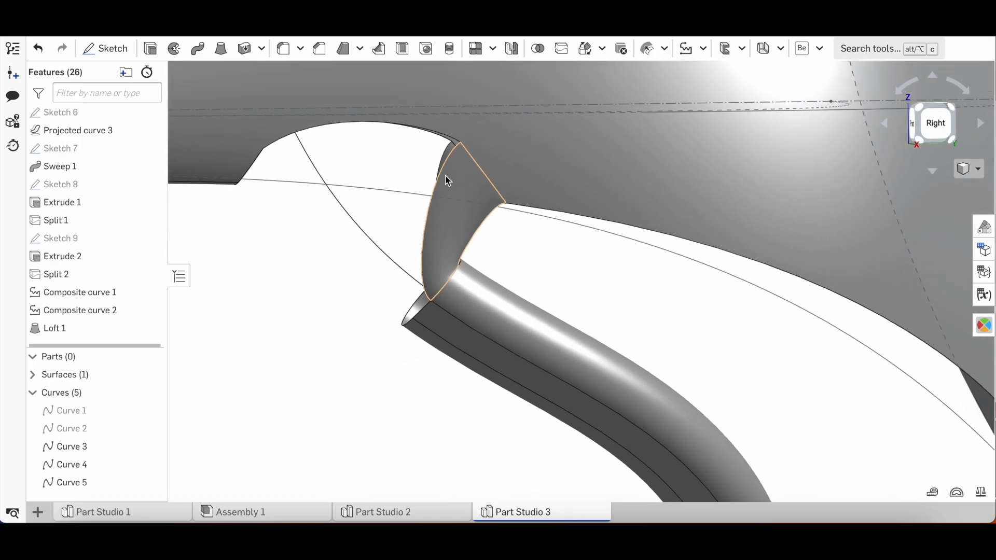
scroll(448, 181, "up", 2)
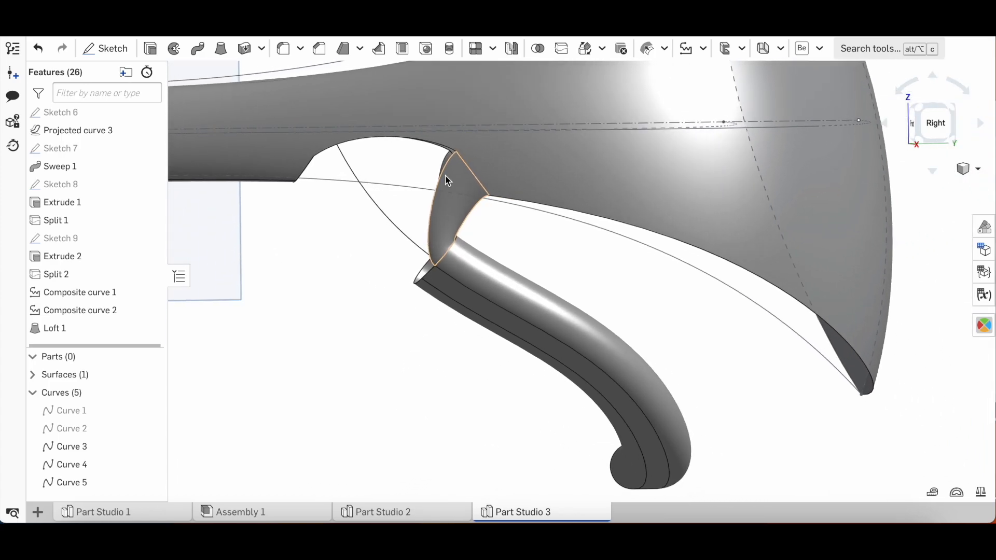
left_click(219, 49)
left_click_drag(315, 120, 238, 126)
scroll(425, 296, "up", 3)
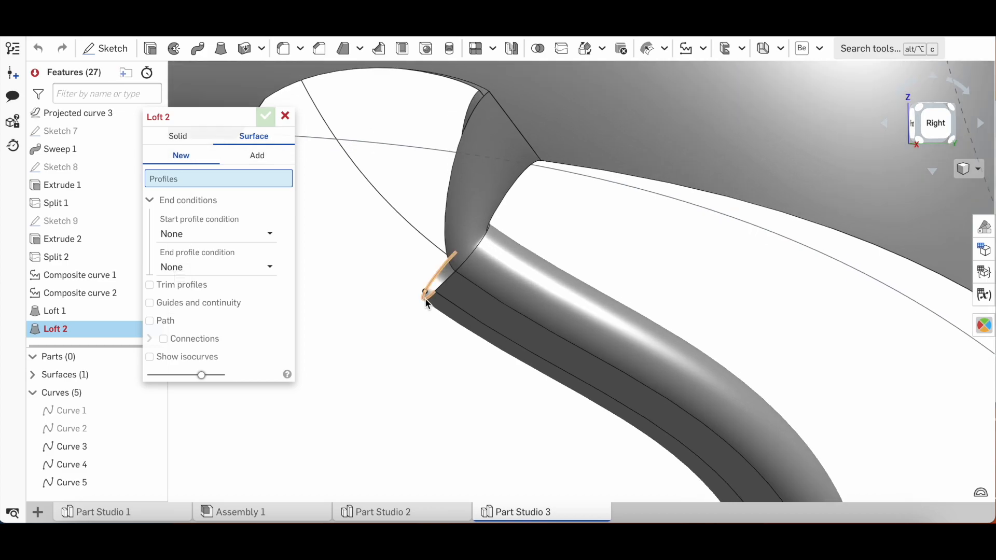
left_click(426, 301)
scroll(540, 307, "down", 3)
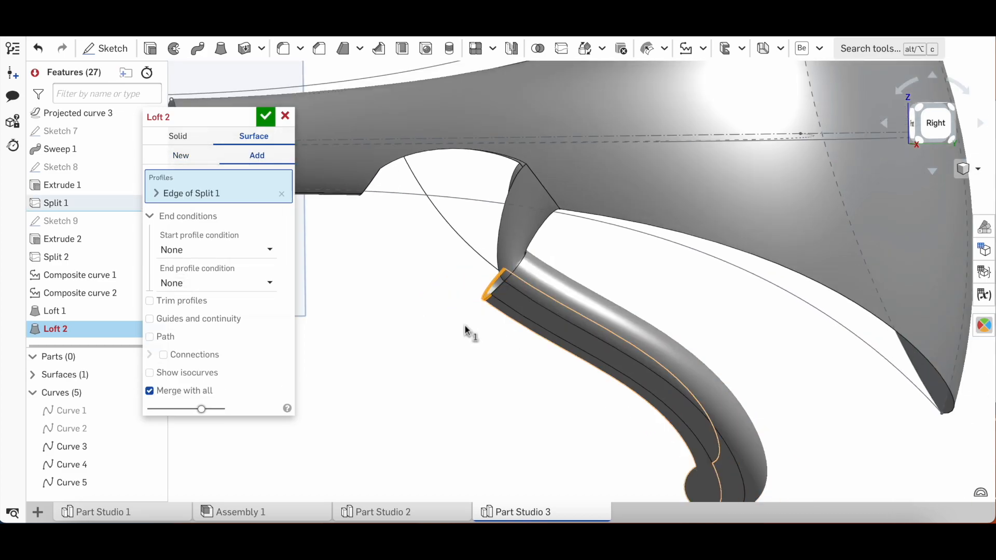
left_click(89, 483)
Step: Match the second loft tangent to the tube face at its start and to both horn faces at its end, then accept it
left_click(207, 281)
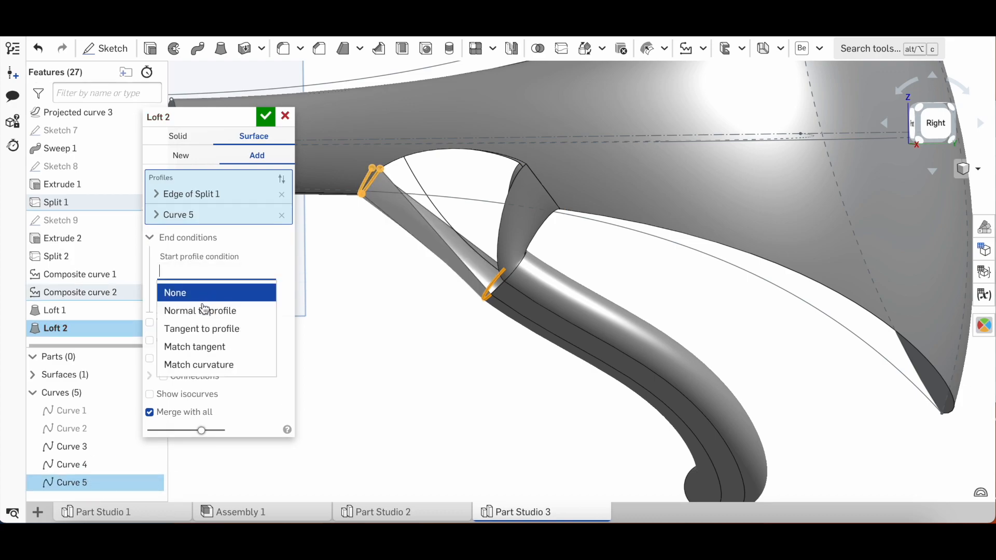
left_click(196, 347)
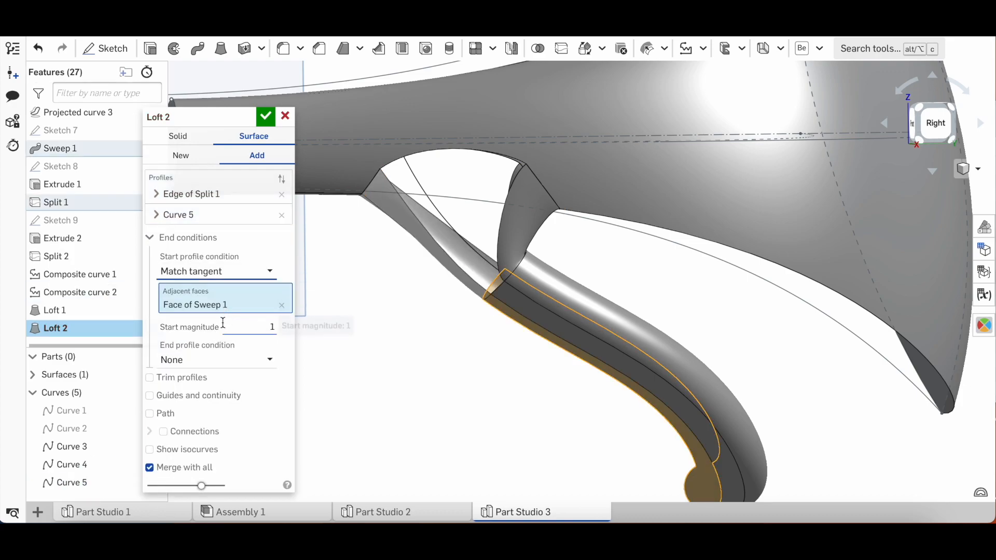
left_click(212, 360)
left_click(212, 435)
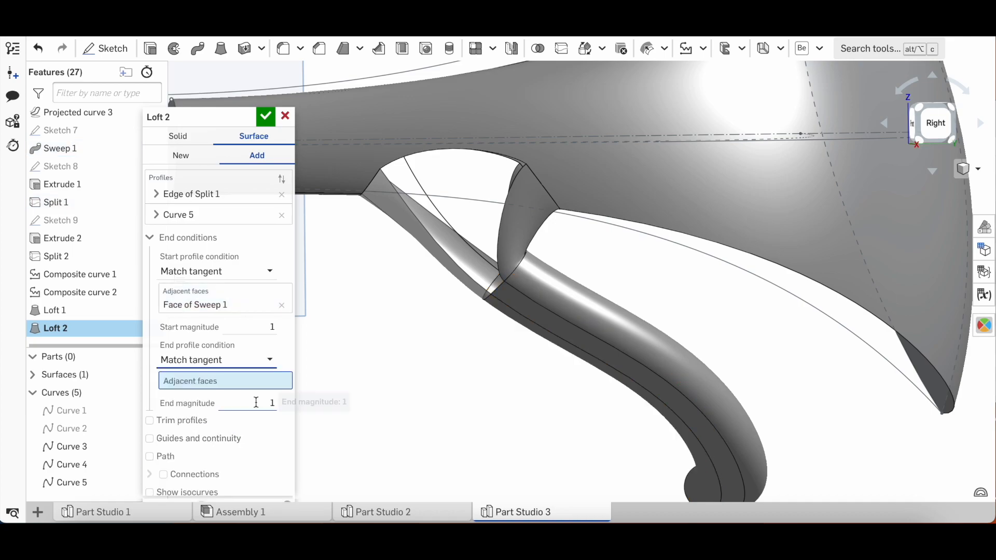
left_click(345, 169)
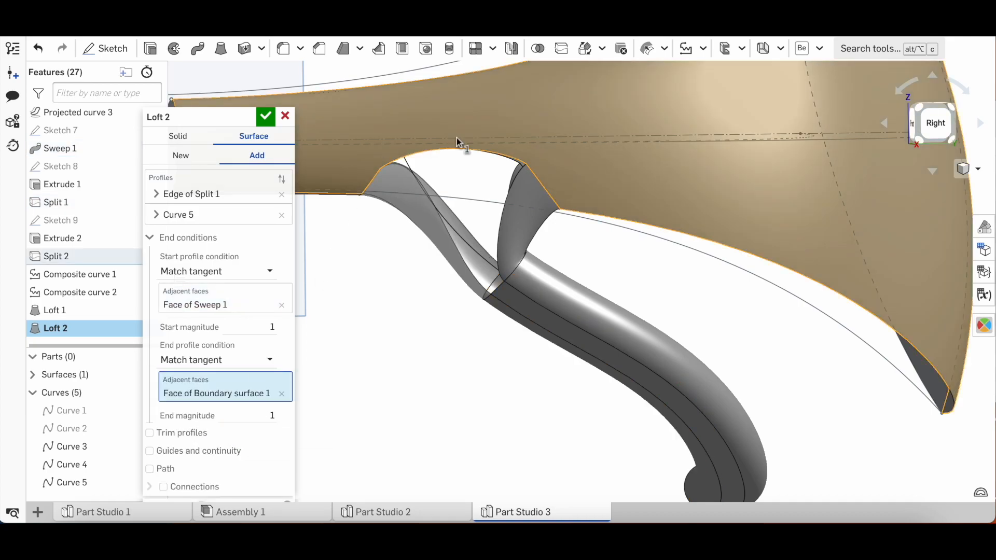
right_click_drag(496, 126, 605, 126)
left_click(583, 155)
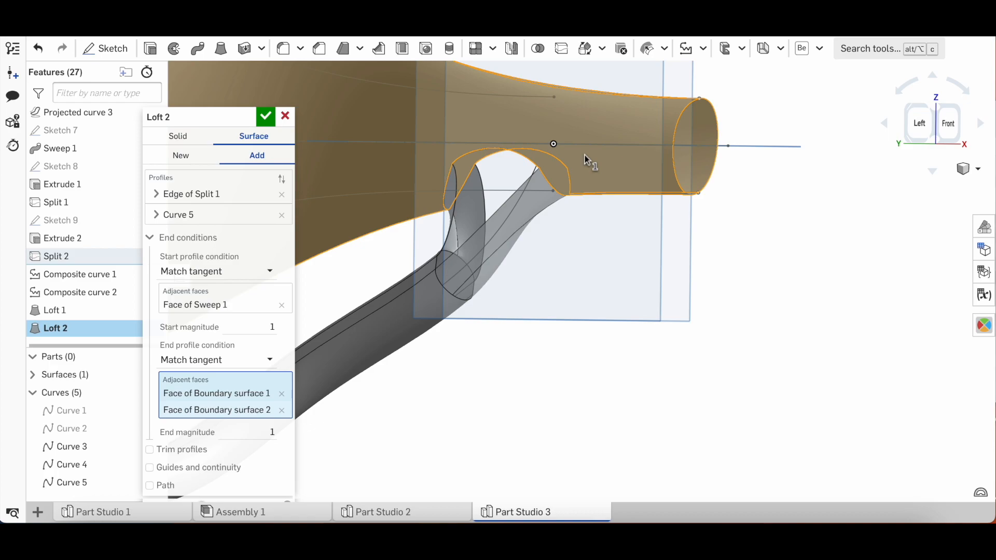
left_click(266, 116)
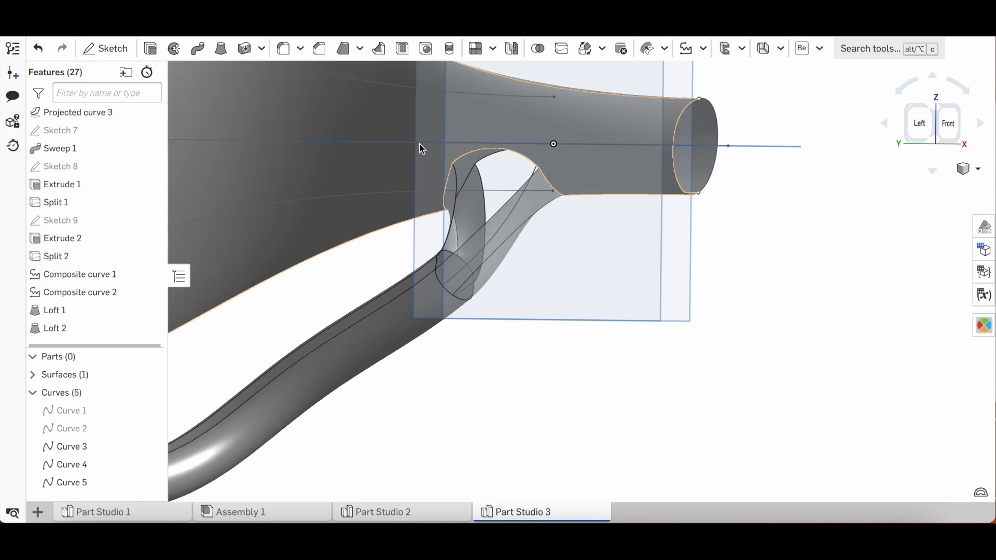
Step: Start a fill surface over the side opening between the lofts, bounded by the horn cutout edge, both loft edges and the short tube edge
scroll(527, 205, "up", 2)
right_click_drag(527, 205, 405, 227)
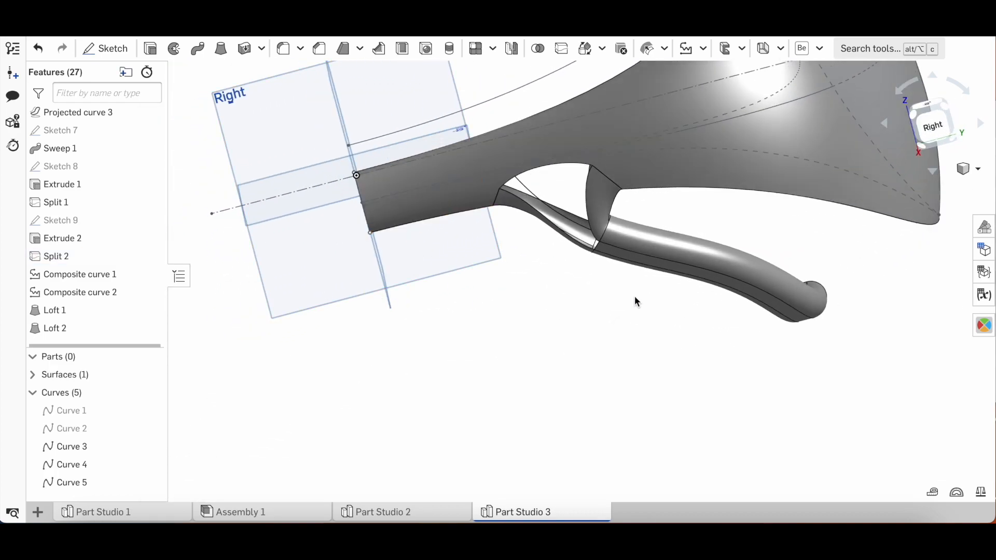
scroll(635, 297, "up", 4)
scroll(489, 452, "down", 3)
scroll(483, 133, "up", 4)
right_click_drag(483, 132, 527, 123)
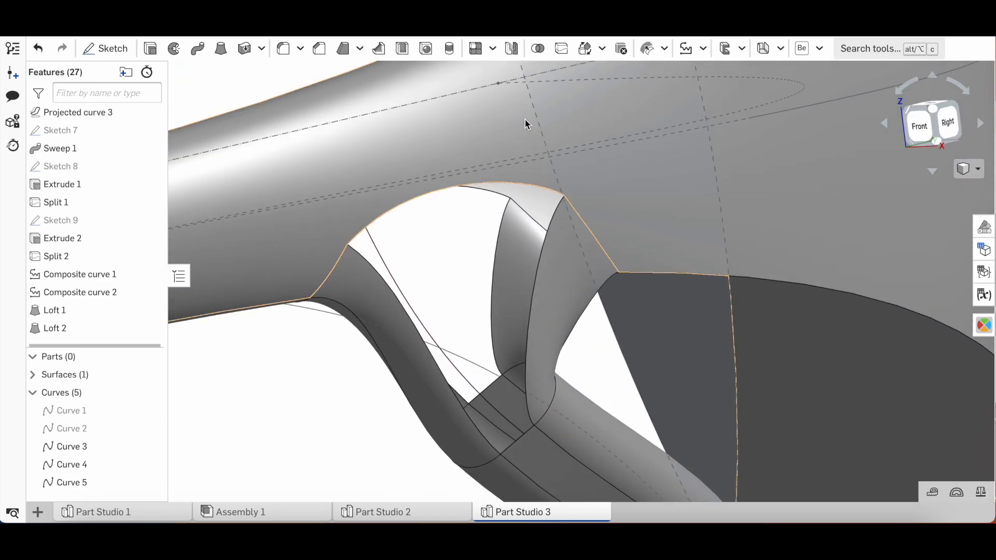
left_click(704, 49)
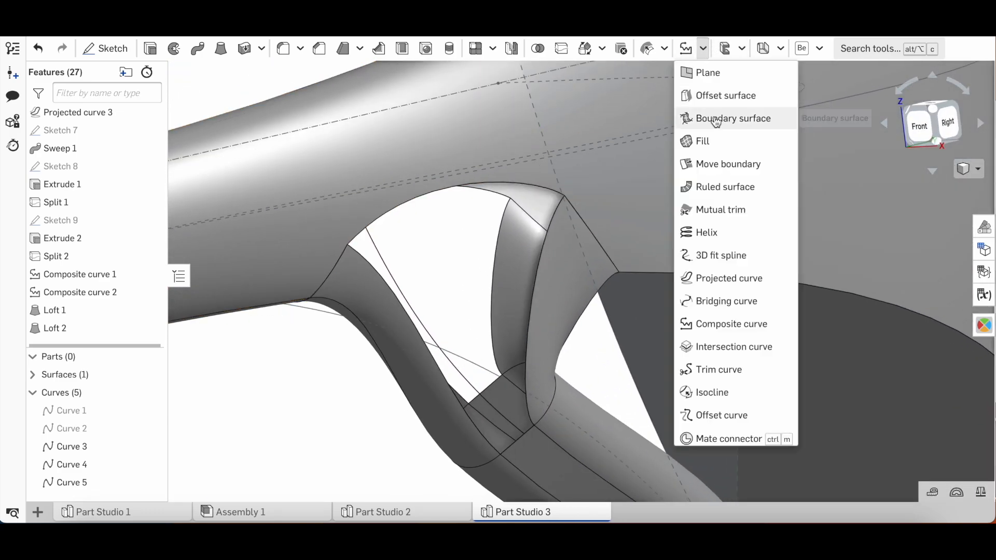
left_click(701, 149)
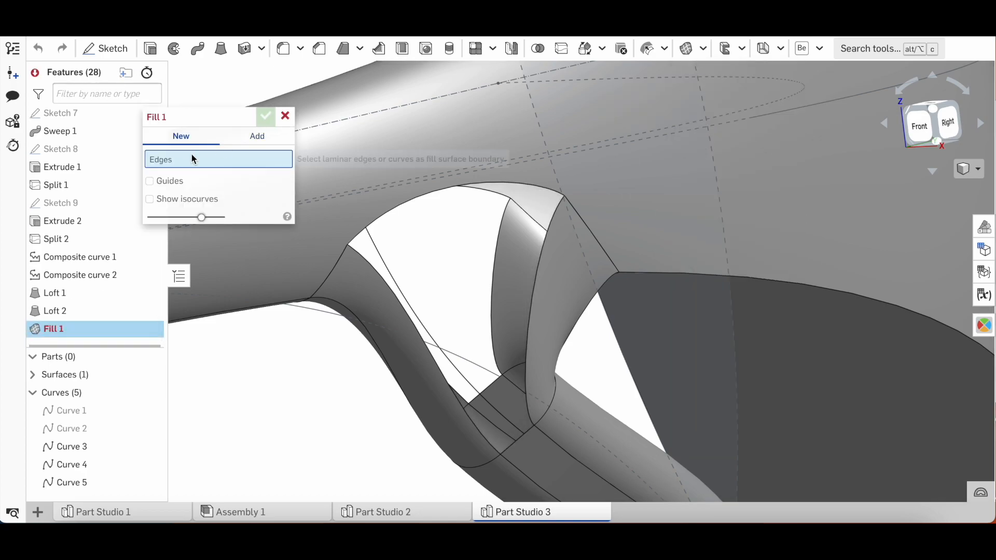
left_click(404, 205)
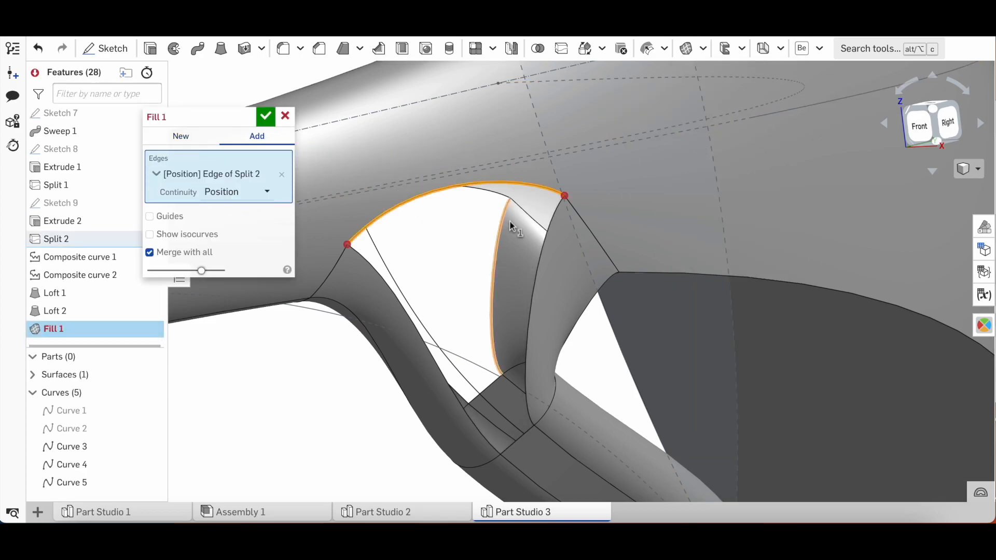
left_click(550, 234)
left_click(528, 440)
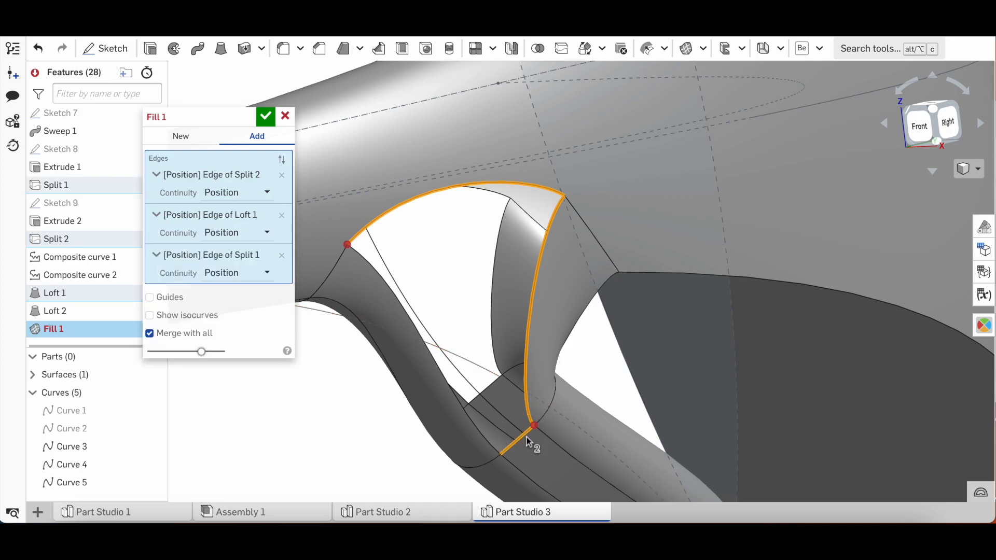
left_click(465, 412)
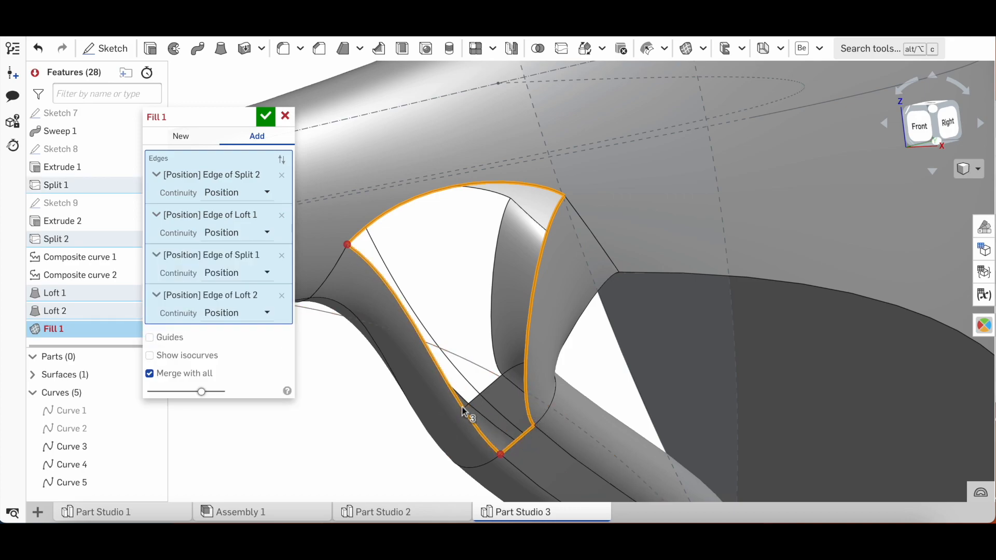
Step: Set Tangency continuity on the fill's horn edge and Loft 1 edge, using the horn face and the Loft 1 face as adjacent faces
left_click(235, 194)
left_click(229, 231)
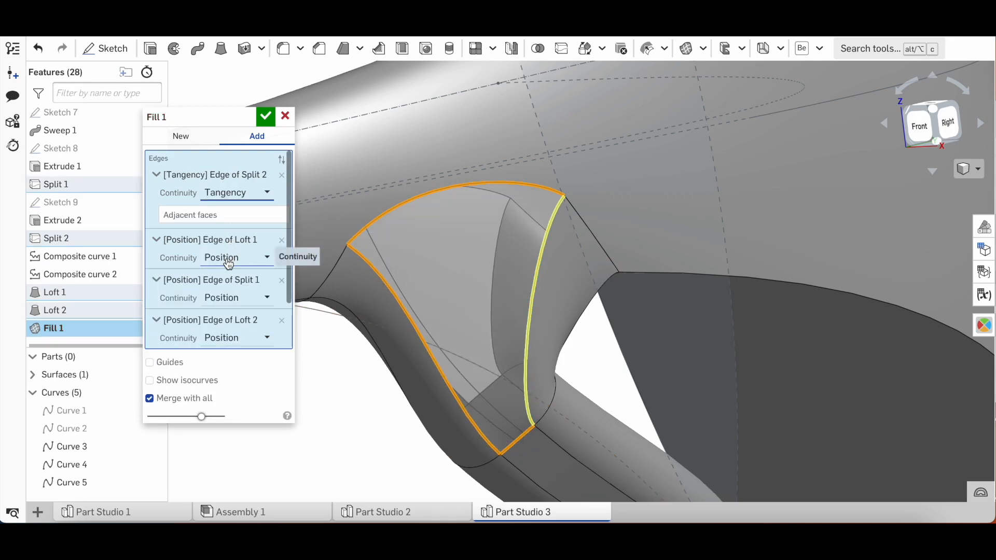
left_click(233, 218)
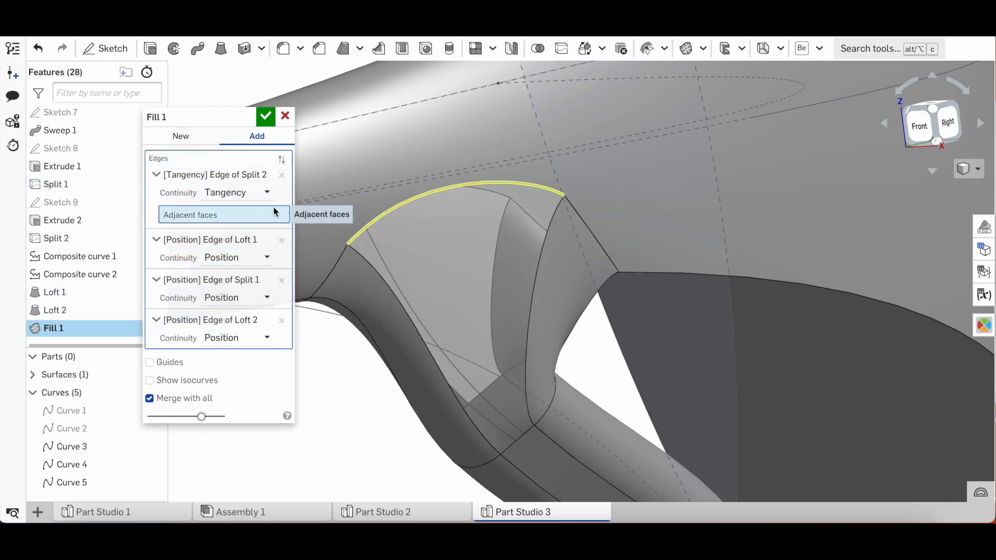
left_click(420, 165)
left_click(229, 270)
left_click(241, 307)
left_click(262, 290)
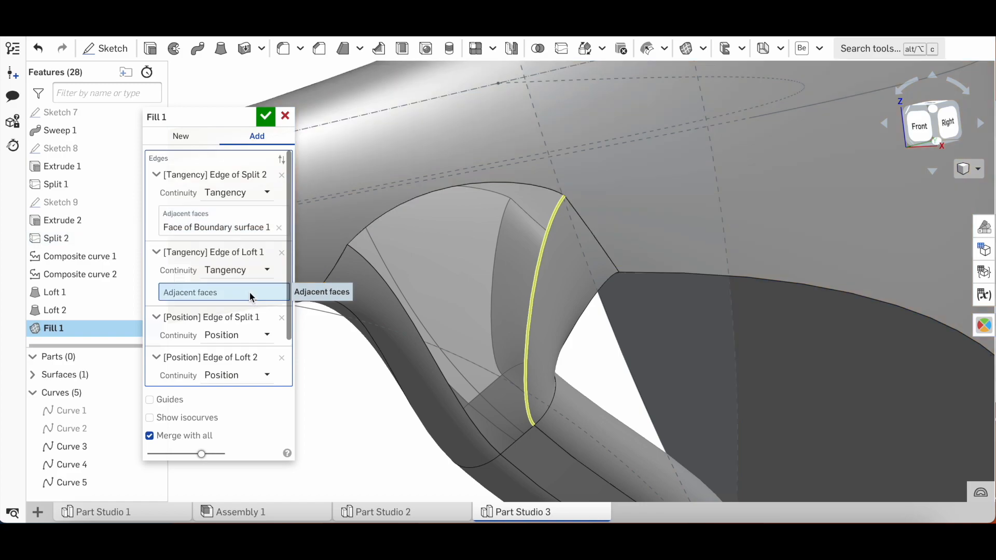
left_click(565, 290)
Step: Set Tangency on the fill's tube edge and Loft 2 edge against the tube's side face and the Loft 2 face, and accept the fill
left_click(244, 347)
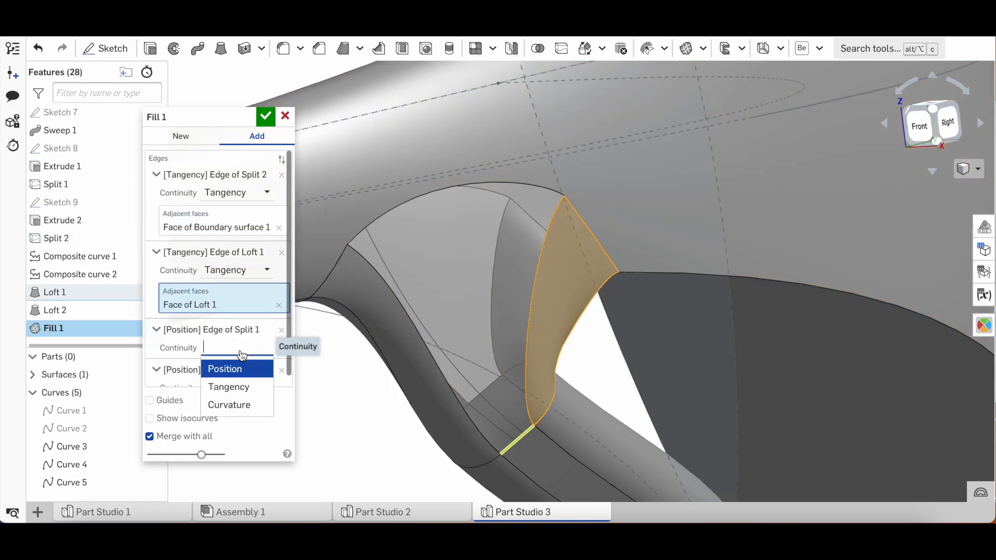
left_click(233, 388)
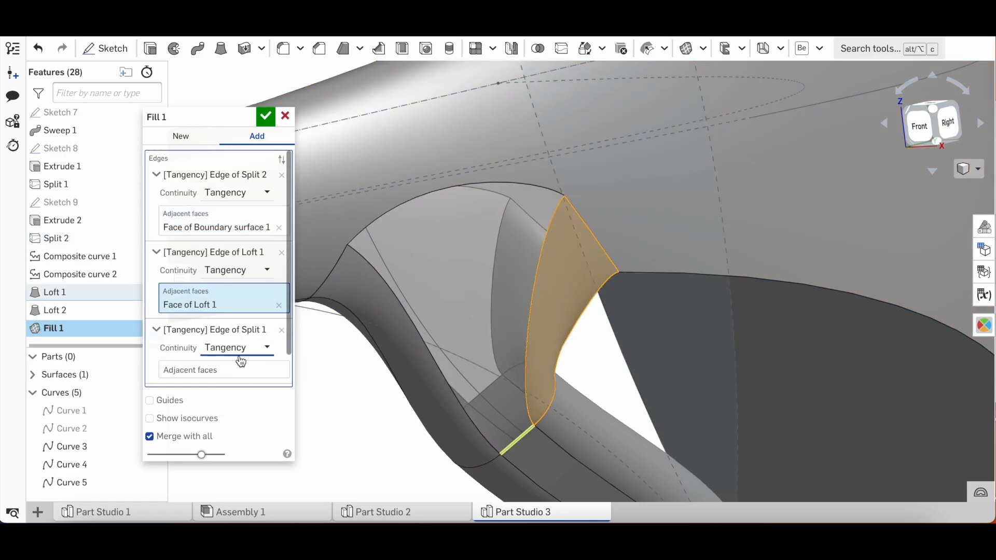
left_click(547, 457)
left_click(235, 375)
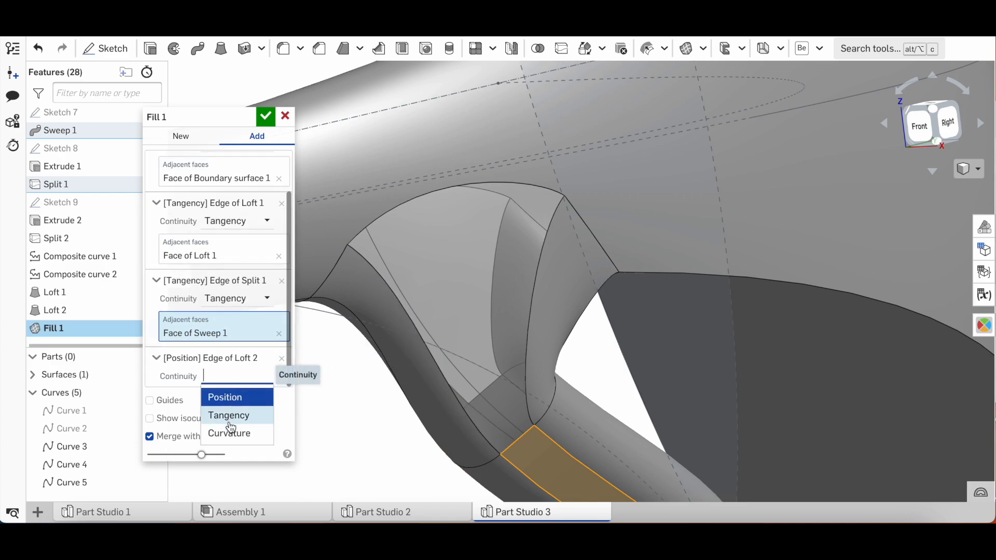
left_click(230, 424)
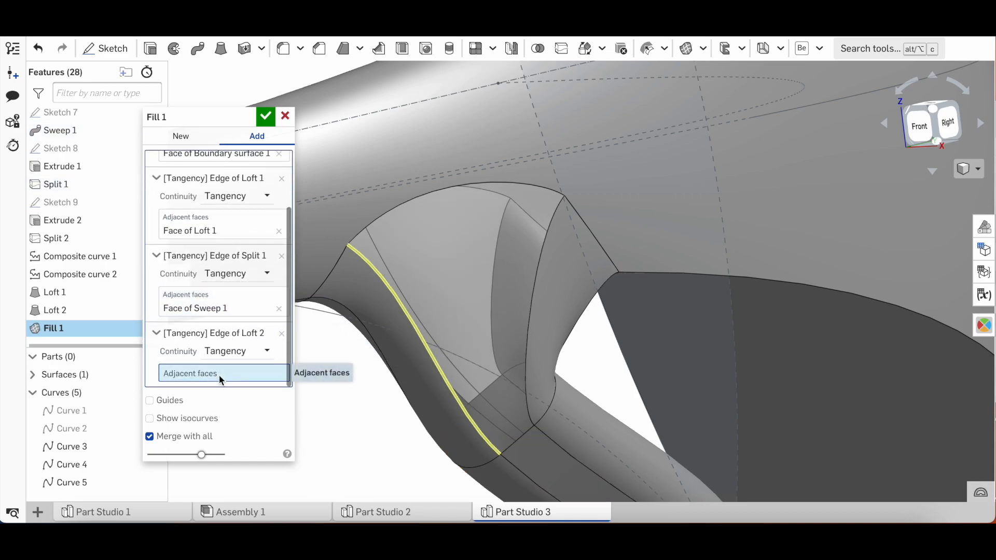
left_click(388, 299)
left_click(265, 117)
Step: Start a second fill surface over the opening on the opposite side, bounded by its horn, Loft 2, tube and Loft 1 edges
right_click_drag(274, 123, 586, 173)
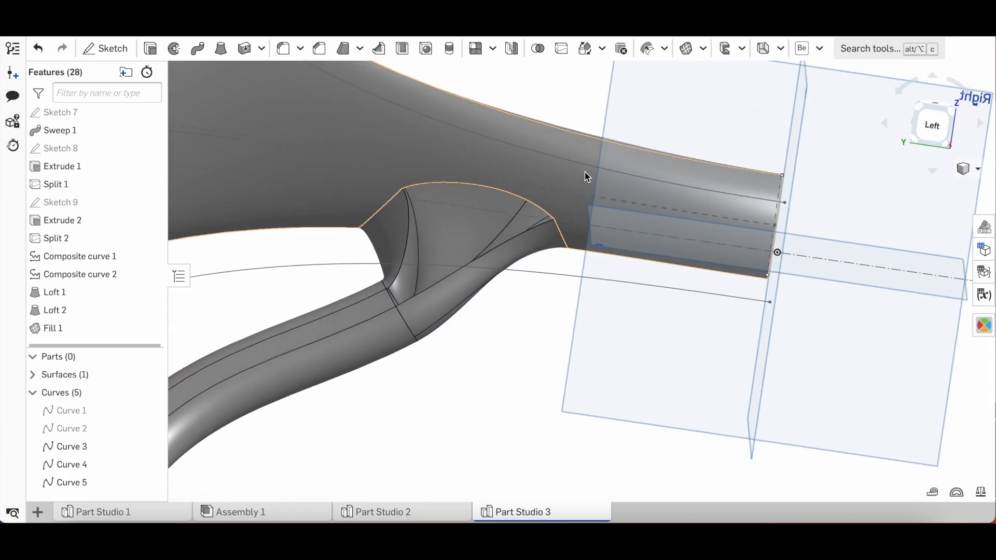
left_click(685, 48)
scroll(442, 217, "up", 5)
left_click(471, 152)
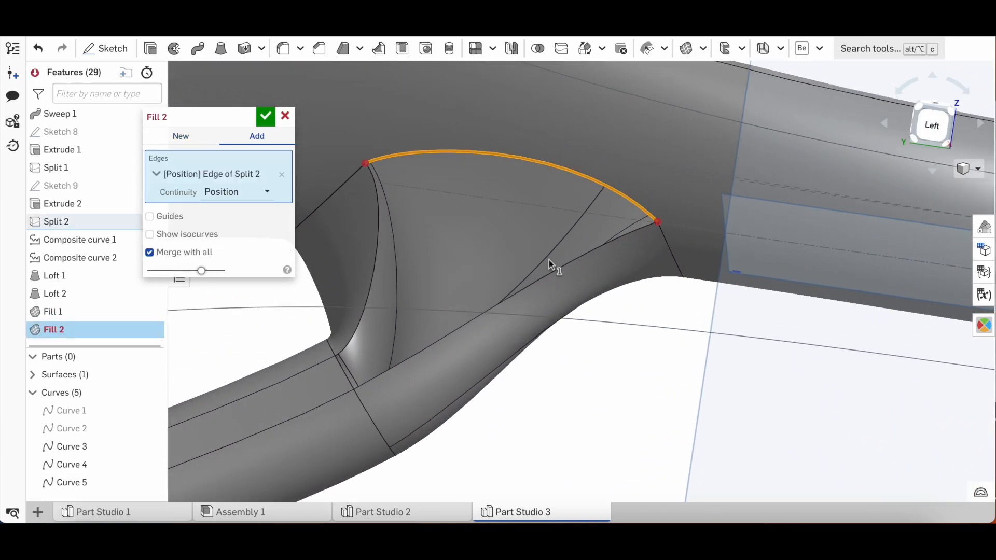
left_click(558, 270)
left_click(339, 368)
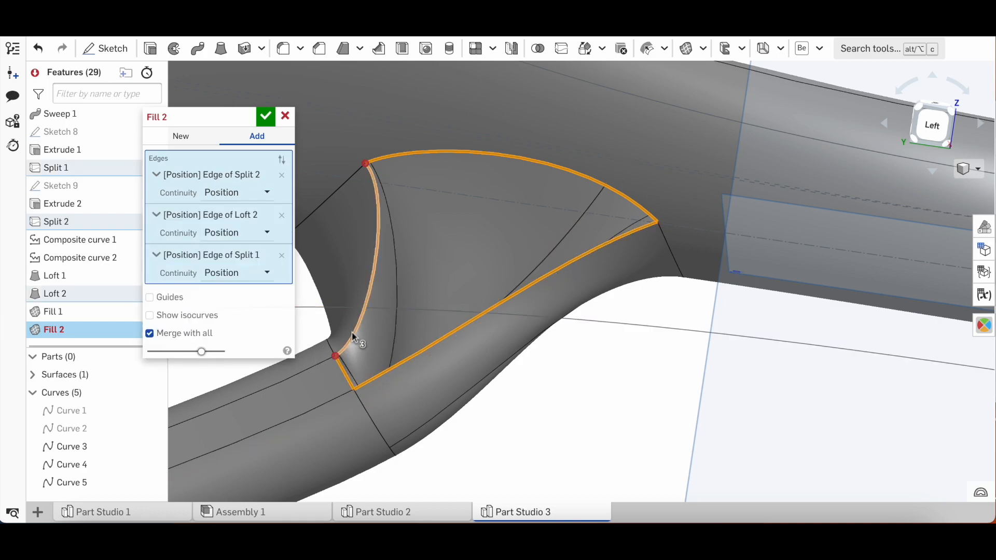
left_click(345, 326)
Step: Set Tangency on the second fill's horn edge and Loft 2 edge, with the Boundary surface 2 face and the Loft 2 face as adjacent faces
left_click(223, 192)
left_click(227, 234)
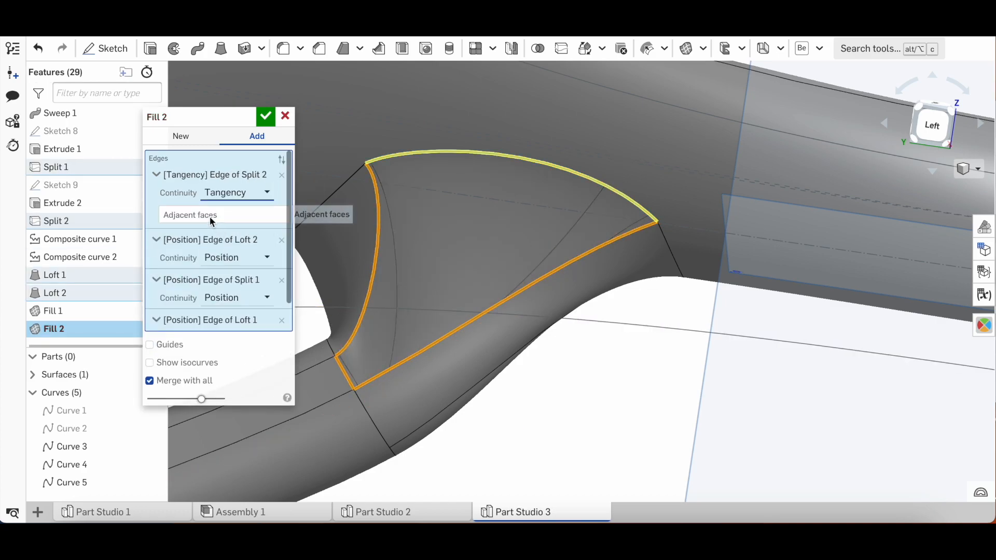
left_click(247, 257)
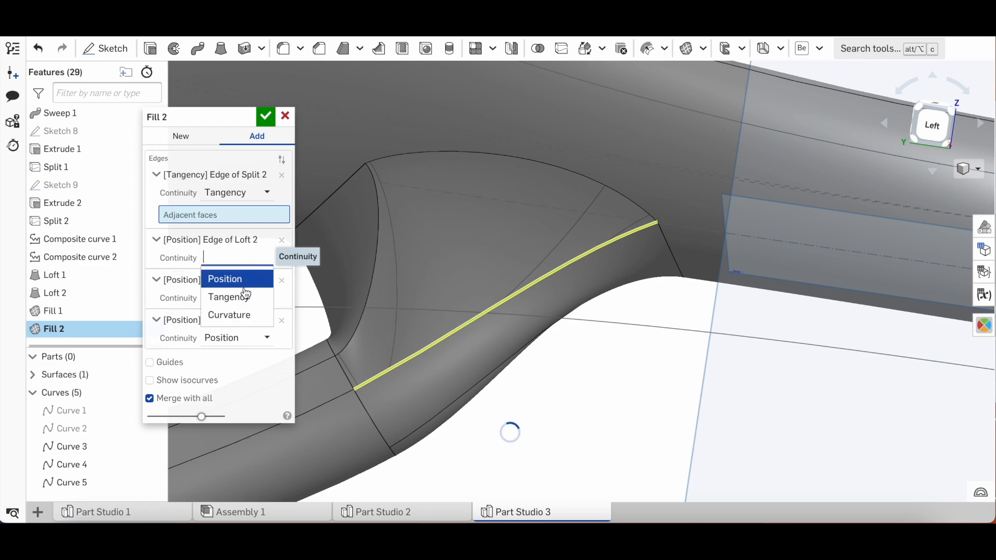
left_click(246, 296)
left_click(559, 289)
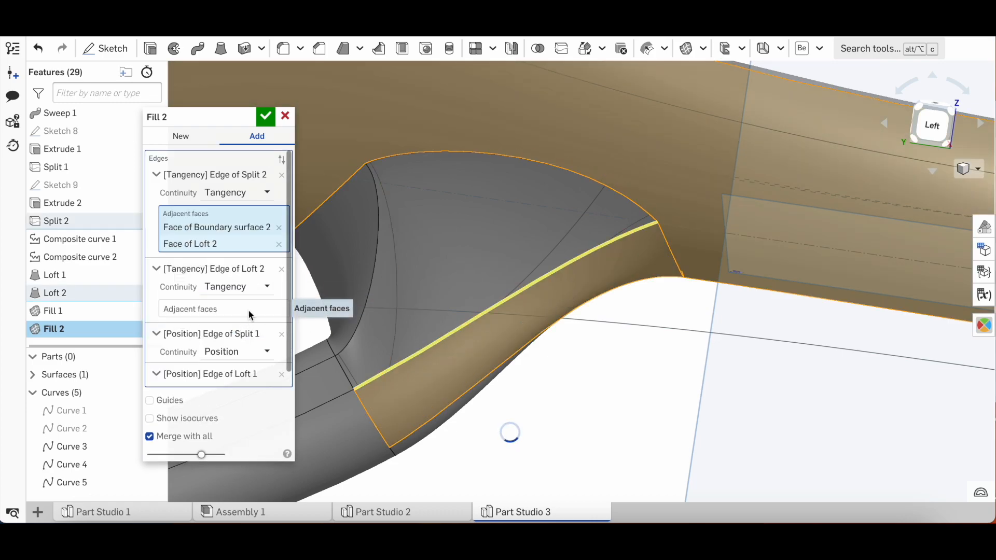
left_click(278, 244)
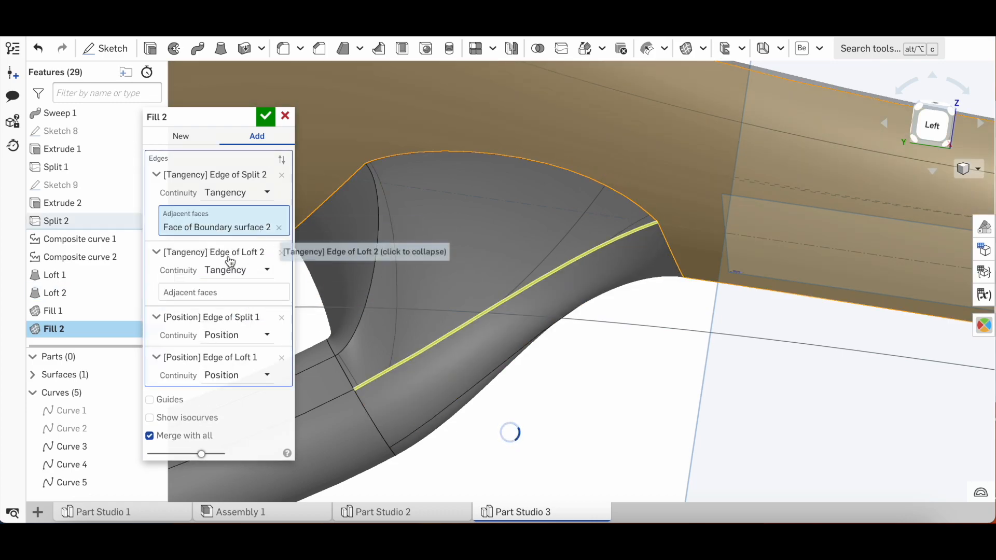
left_click(216, 290)
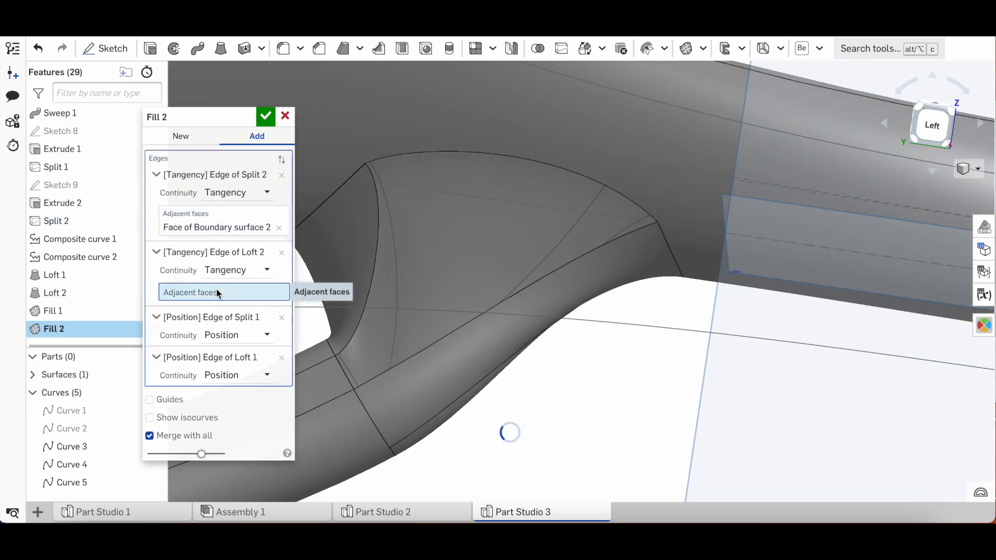
left_click(499, 340)
Step: Set Tangency on the second fill's short tube edge, using the Sweep 1 side face as the adjacent face
left_click(244, 338)
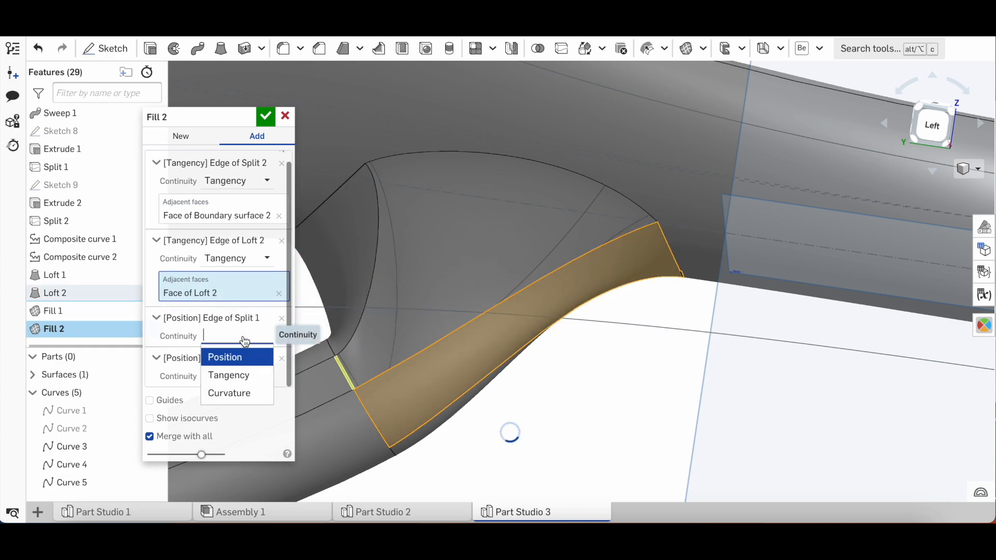
left_click(228, 380)
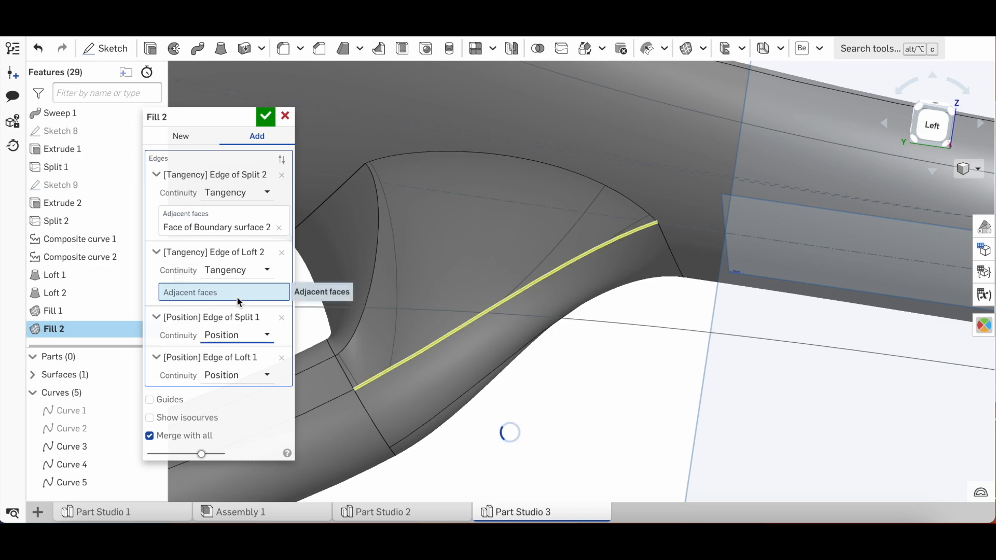
scroll(519, 252, "down", 3)
scroll(451, 298, "up", 2)
right_click_drag(451, 297, 460, 294)
scroll(249, 277, "down", 1)
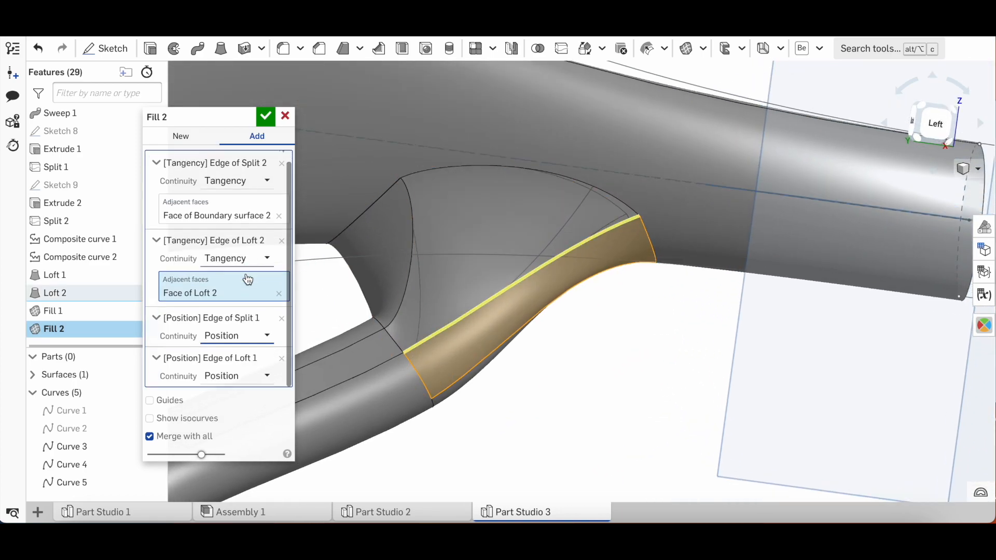
left_click(244, 338)
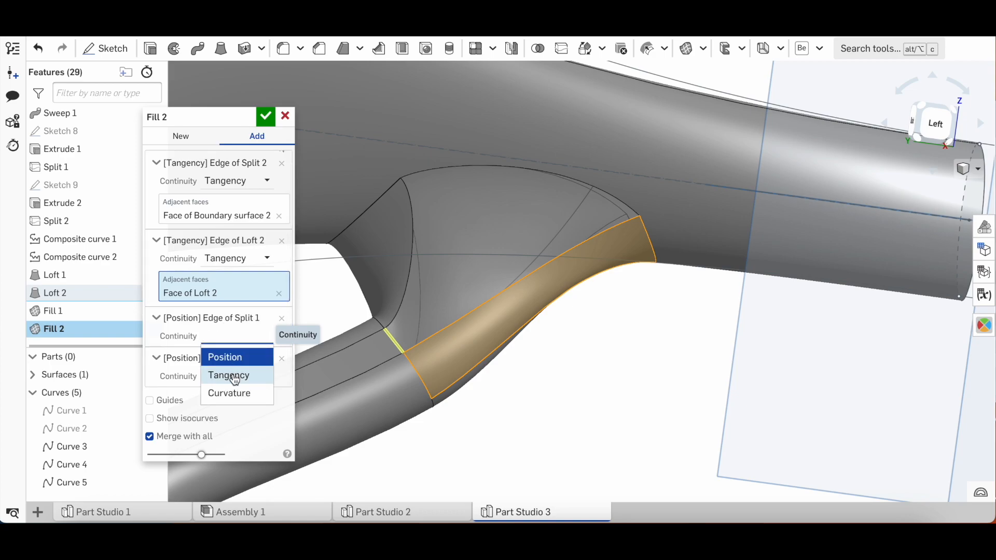
left_click(231, 373)
left_click(383, 357)
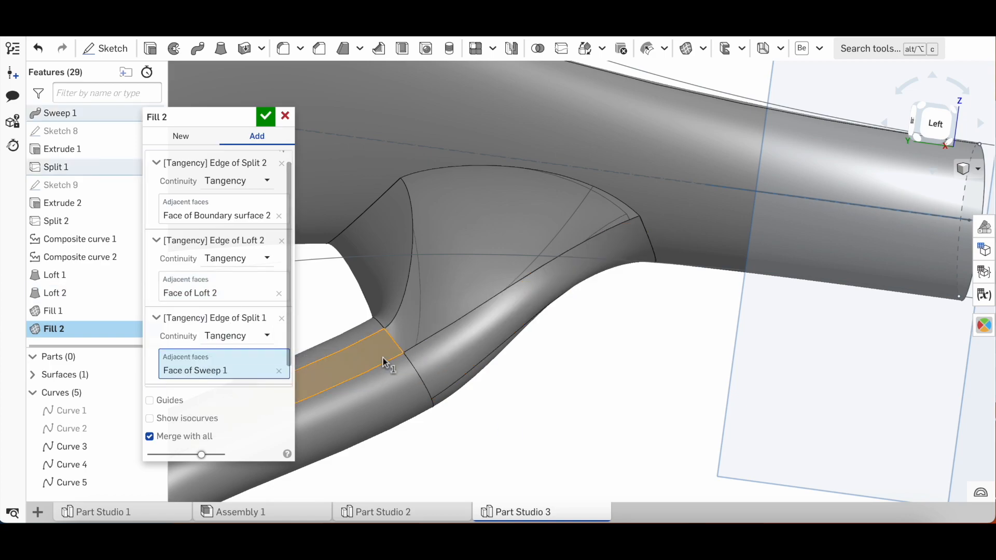
Step: Set Tangency on the second fill's Loft 1 edge against the Loft 1 face and accept the fill
scroll(229, 375, "down", 1)
left_click(237, 373)
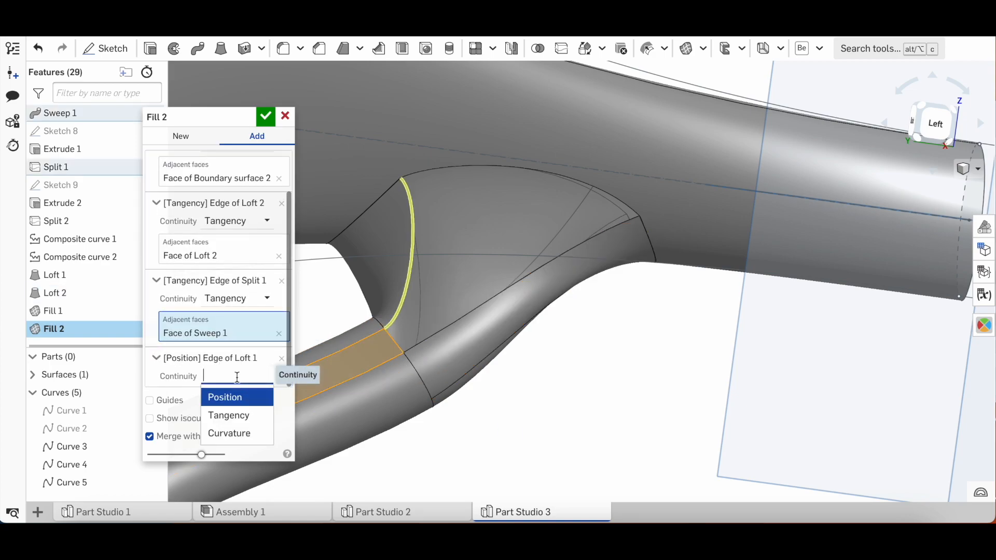
left_click(234, 416)
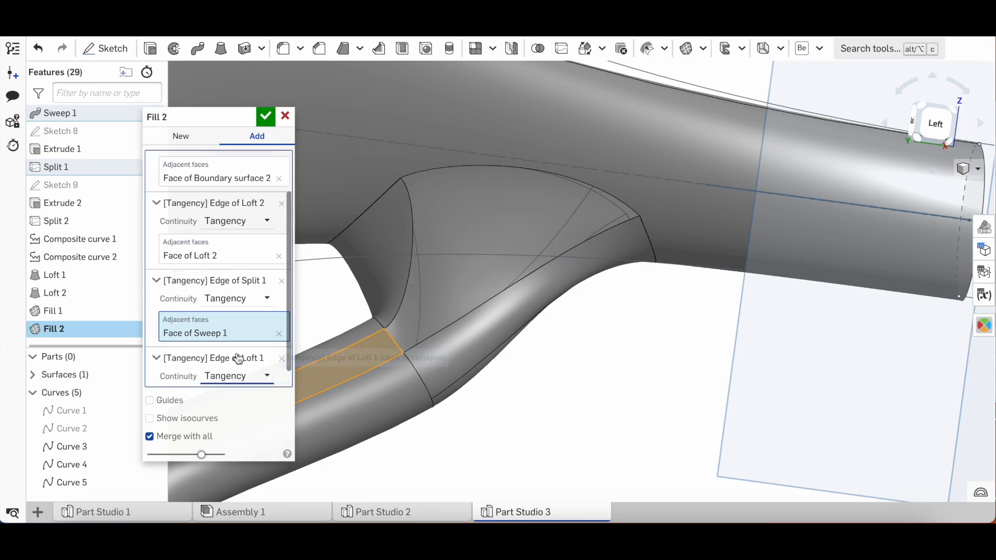
left_click(396, 254)
left_click(265, 116)
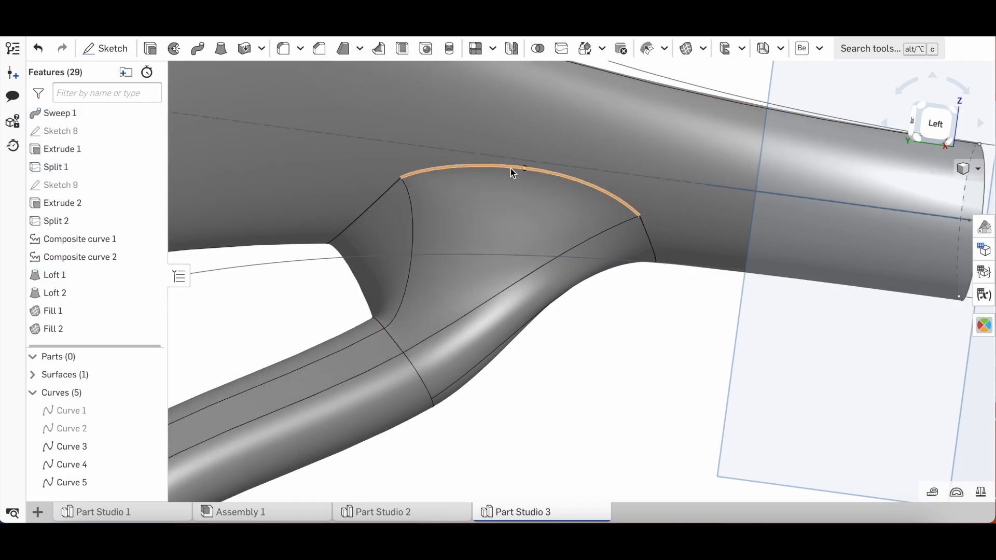
Step: Inspect the filled horn-to-tube joint from both sides and review the Sketch 8 line that splits the tube
scroll(510, 168, "down", 10)
mouse_move(510, 168)
right_mouse_down()
mouse_move(485, 199)
mouse_move(526, 188)
mouse_move(518, 185)
right_mouse_up()
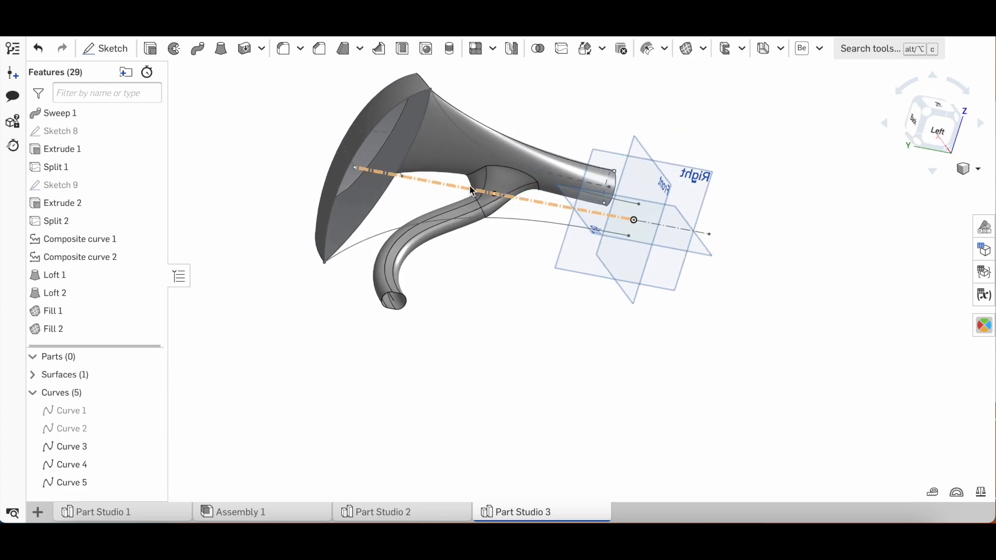
scroll(472, 191, "up", 8)
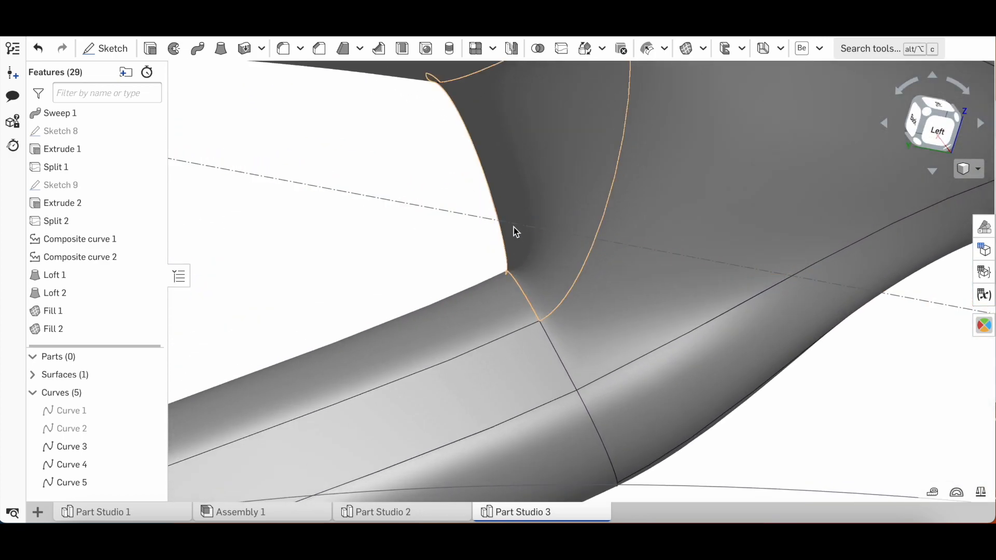
scroll(504, 281, "down", 8)
right_click_drag(519, 278, 643, 282)
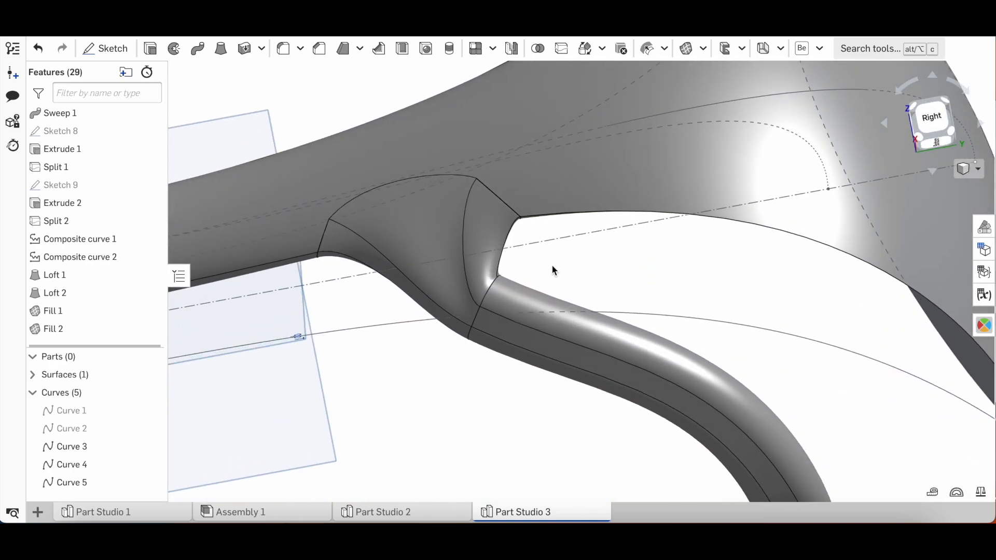
scroll(424, 203, "down", 5)
scroll(469, 245, "up", 5)
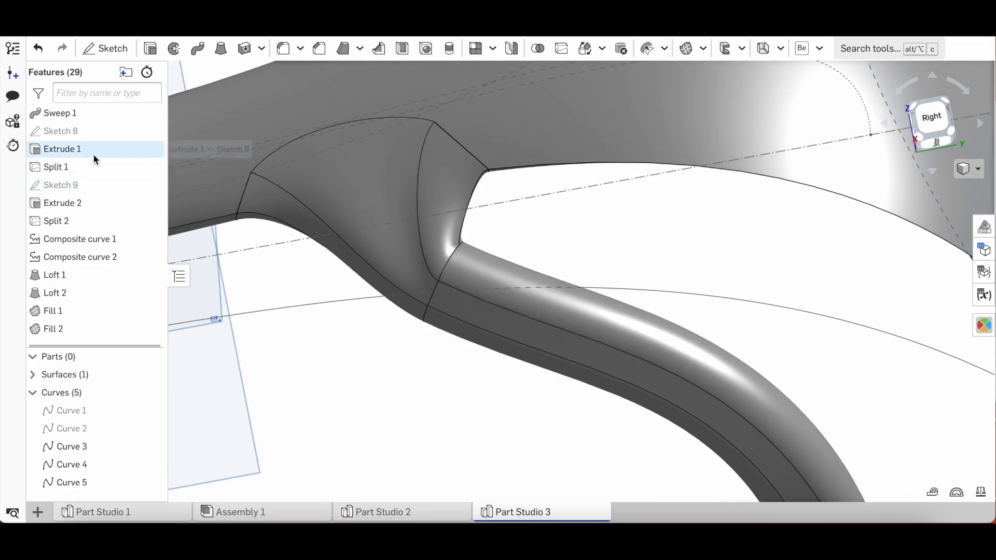
double_click(88, 137)
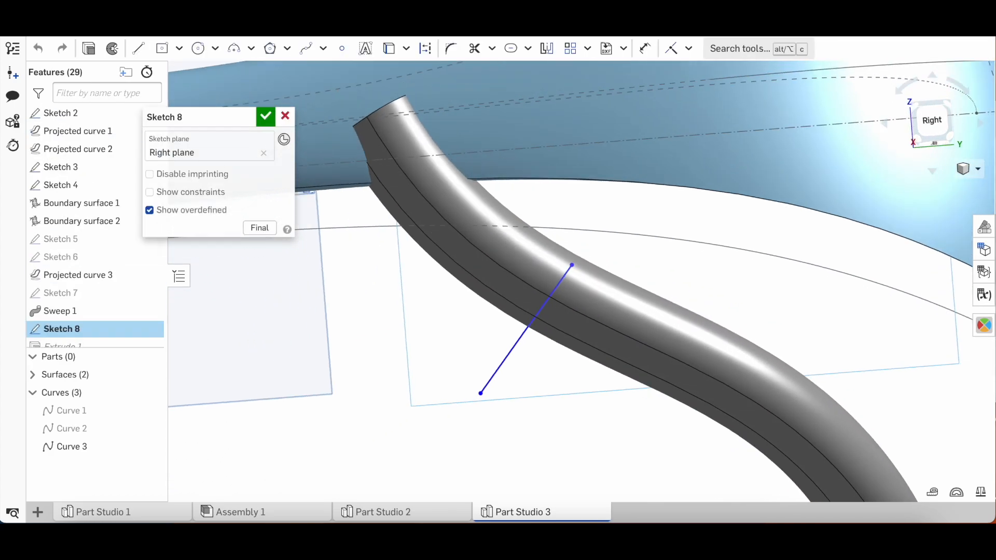
scroll(522, 344, "down", 2)
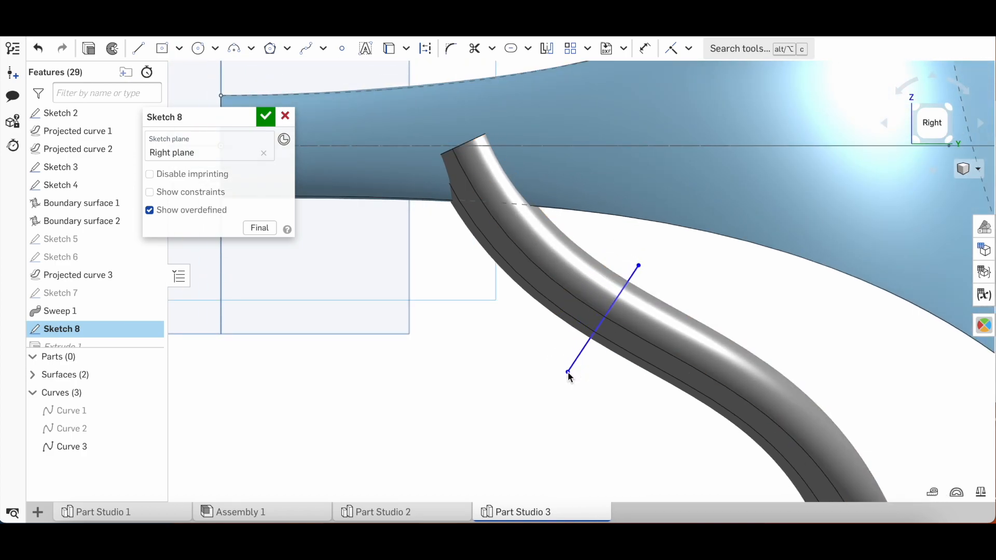
left_click(266, 116)
Step: Edit Loft 1, setting its start magnitude to 3 for a rounder blend, and accept the change
scroll(122, 223, "down", 4)
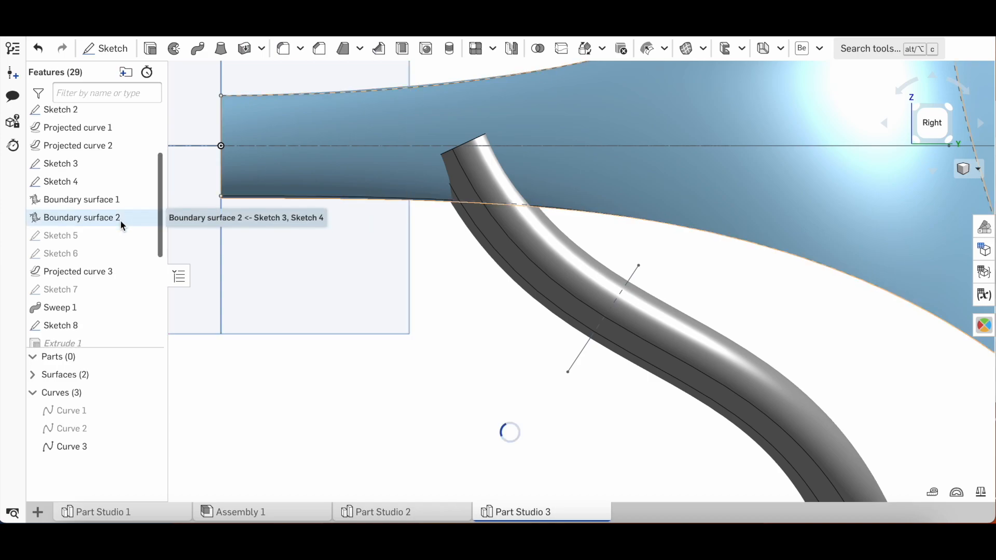
scroll(120, 220, "down", 4)
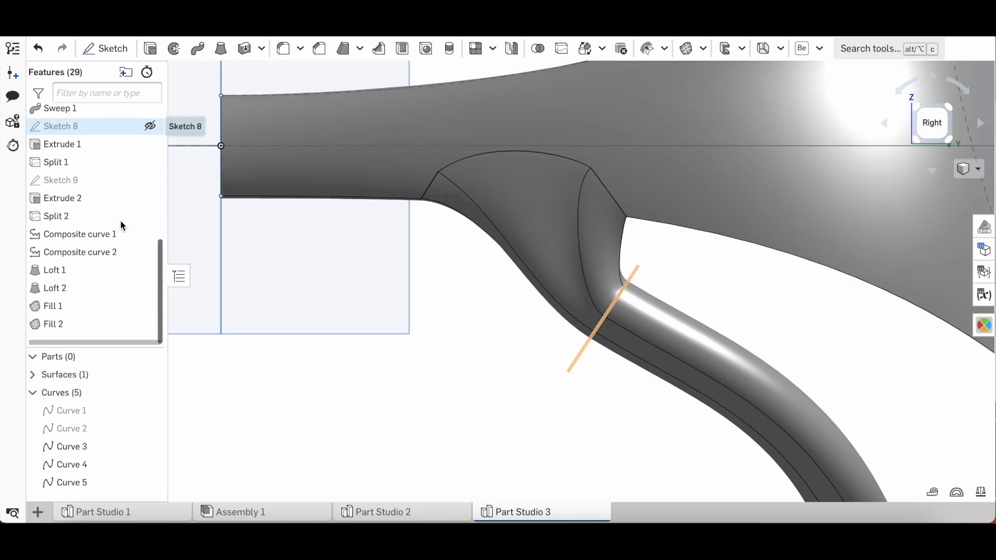
double_click(82, 269)
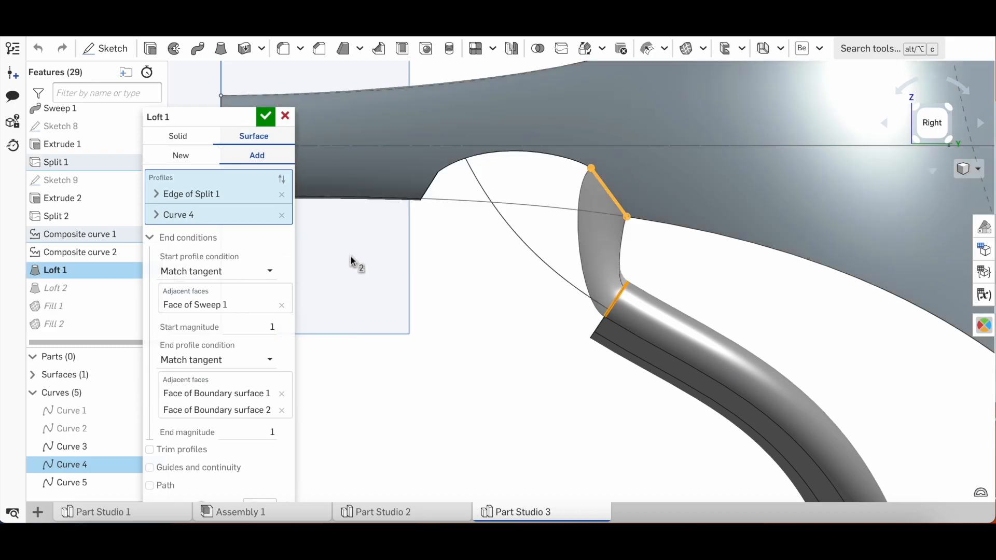
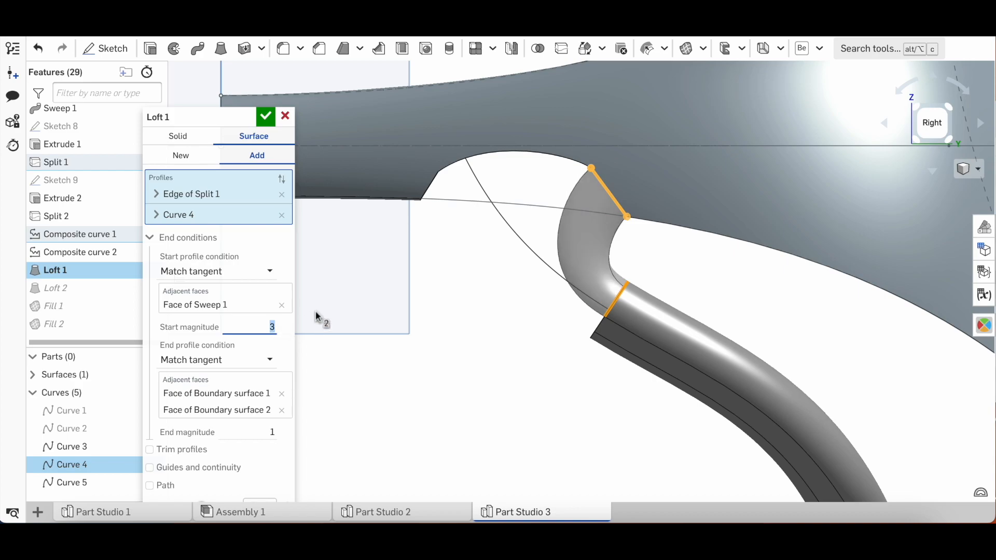
left_click(265, 119)
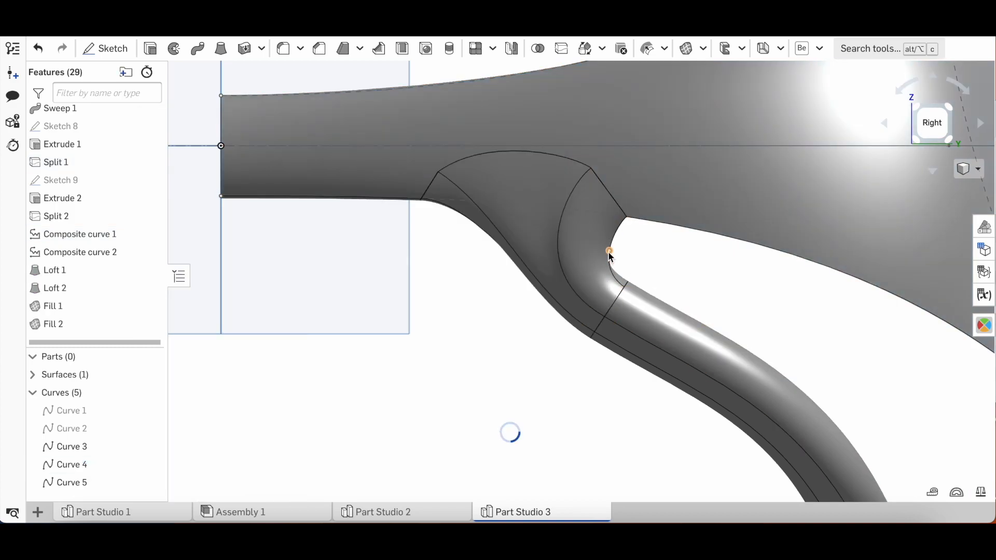
Step: Mirror the joined horn surface about the Right plane using Add, with the original surface as the merge scope
scroll(554, 207, "down", 3)
right_click_drag(553, 207, 585, 230)
scroll(585, 231, "down", 3)
scroll(585, 232, "down", 3)
right_click_drag(672, 146, 712, 133)
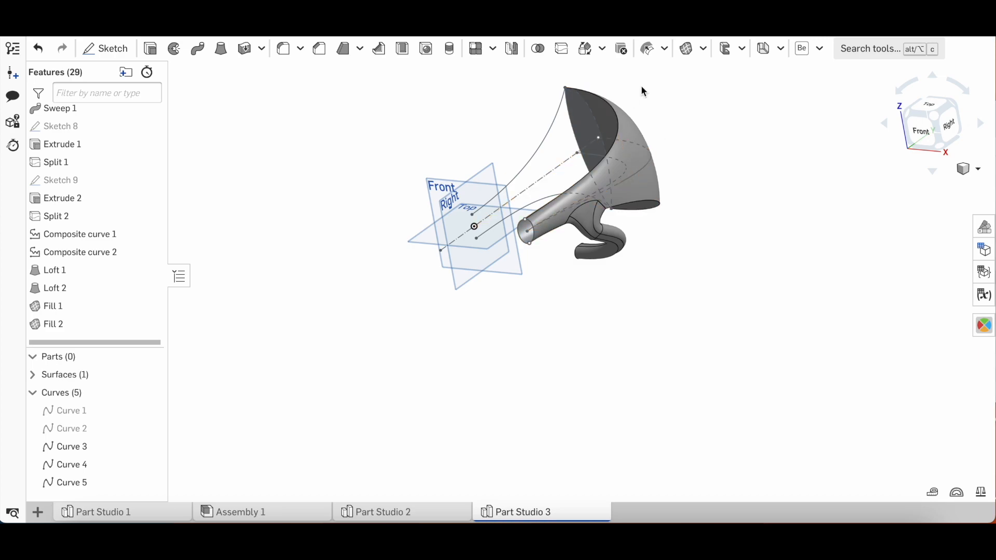
scroll(666, 98, "up", 3)
mouse_move(664, 100)
right_mouse_down()
mouse_move(687, 118)
mouse_move(674, 108)
right_mouse_up()
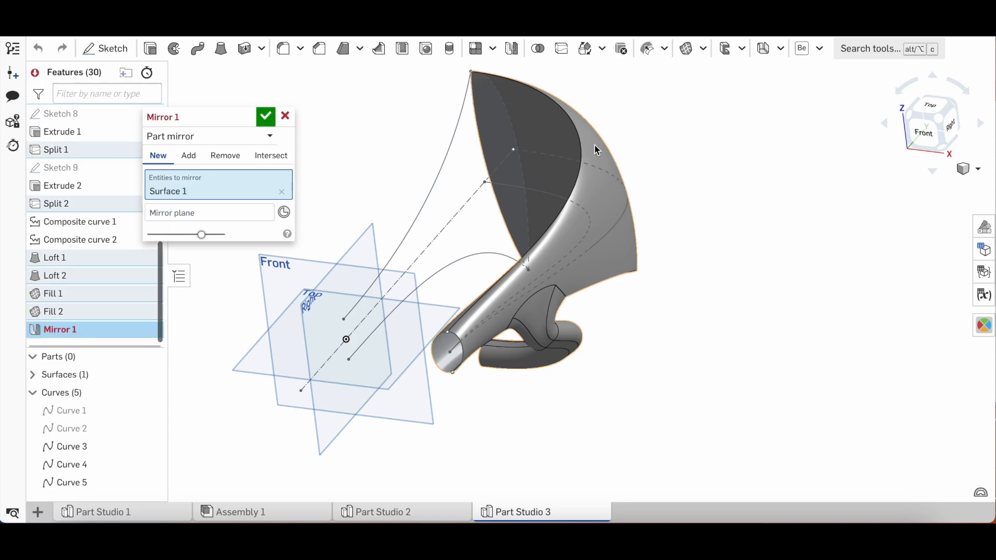
left_click(211, 218)
left_click(378, 248)
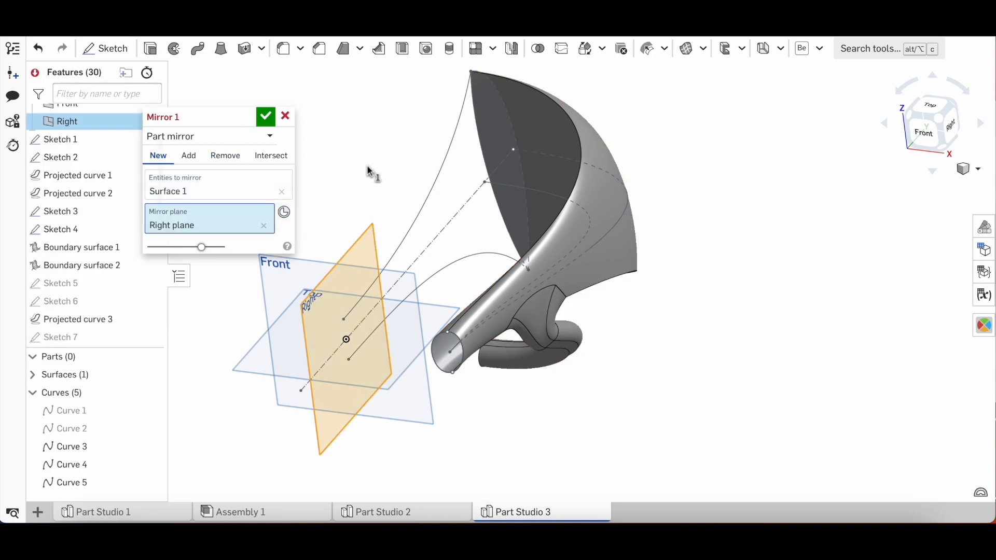
left_click(188, 157)
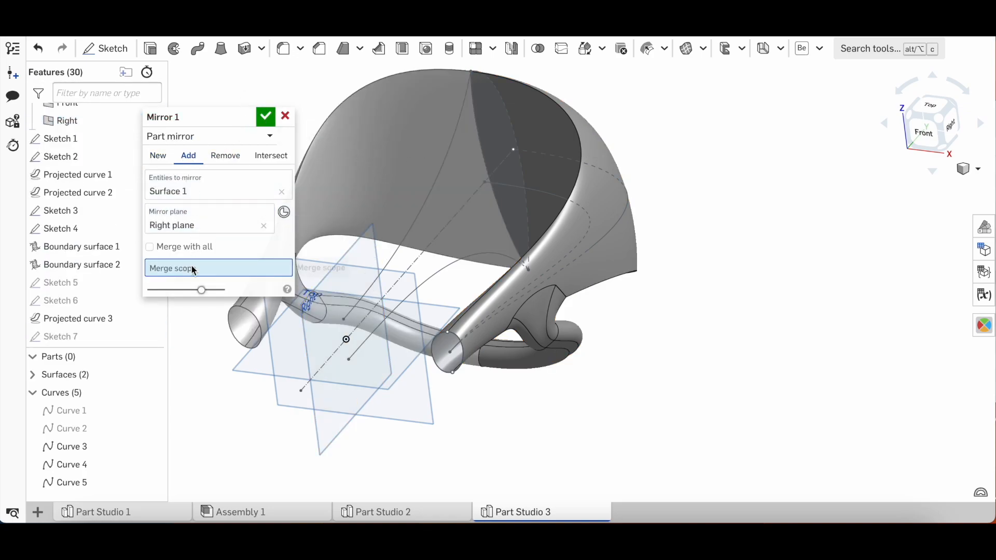
left_click(510, 173)
left_click(267, 124)
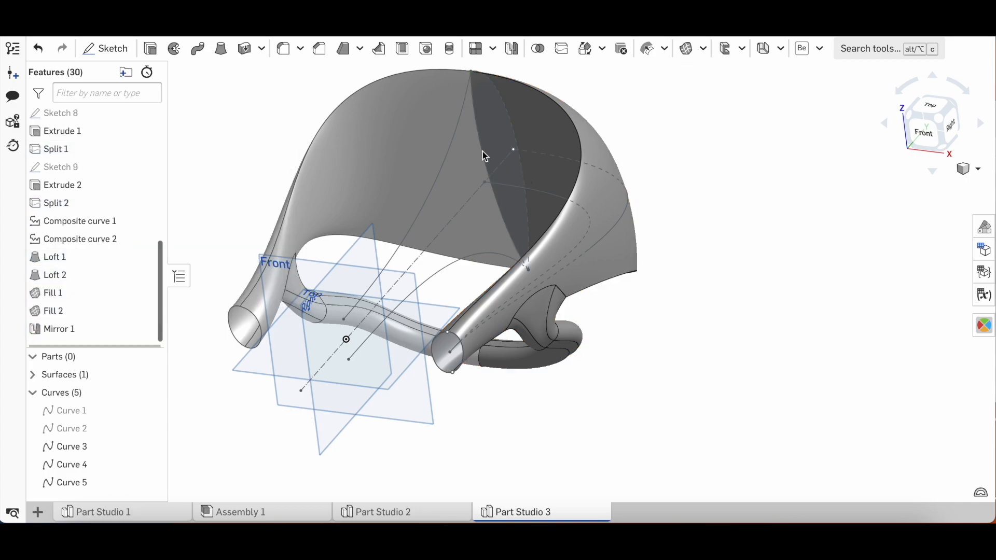
Step: Roll the feature history back to just before Mirror 1
scroll(522, 155, "down", 3)
right_click_drag(522, 155, 538, 192)
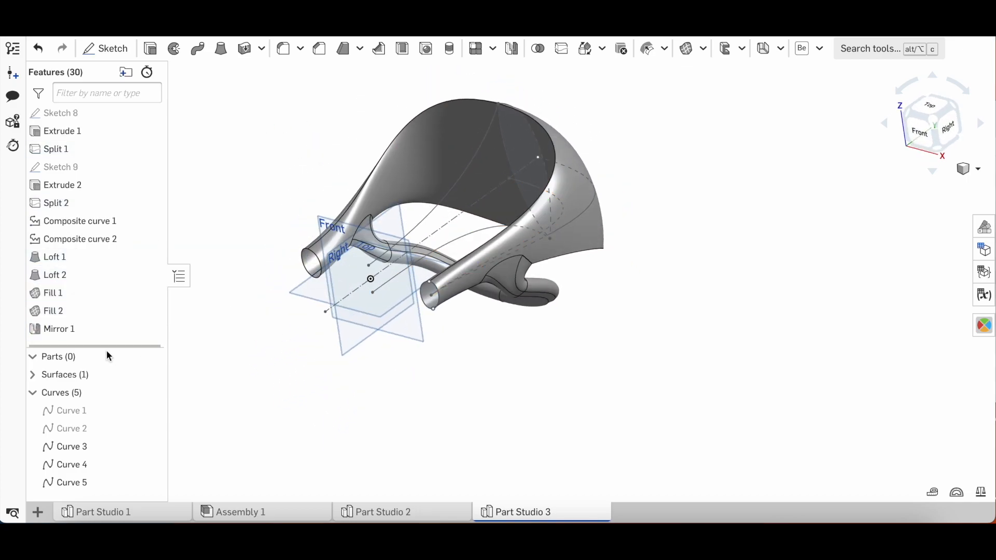
scroll(107, 320, "down", 1)
left_click_drag(99, 336, 99, 320)
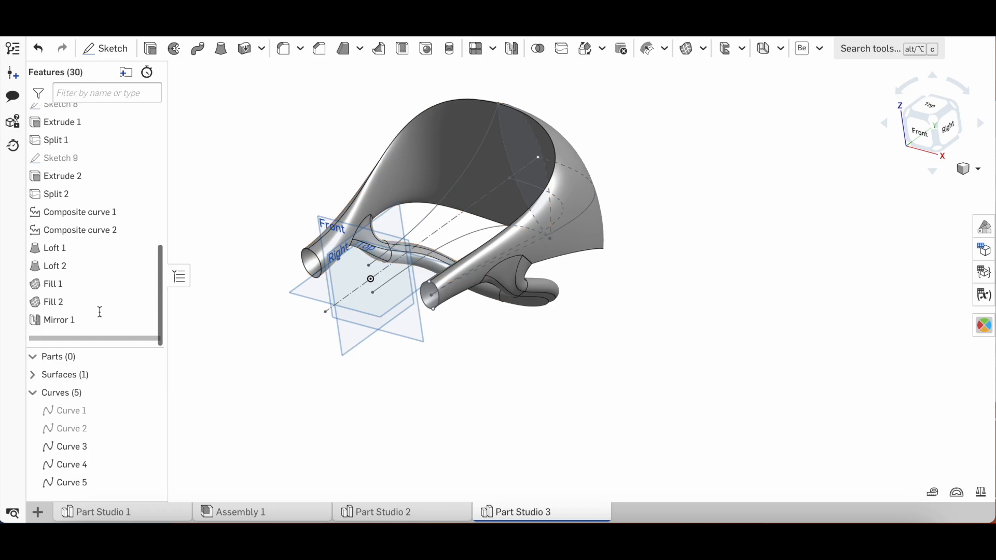
Step: Sketch a three-point arc on the Top plane from the horn's narrow end to the central axis, centred on the origin, and accept the sketch
right_click_drag(477, 305, 444, 327)
left_click(475, 302)
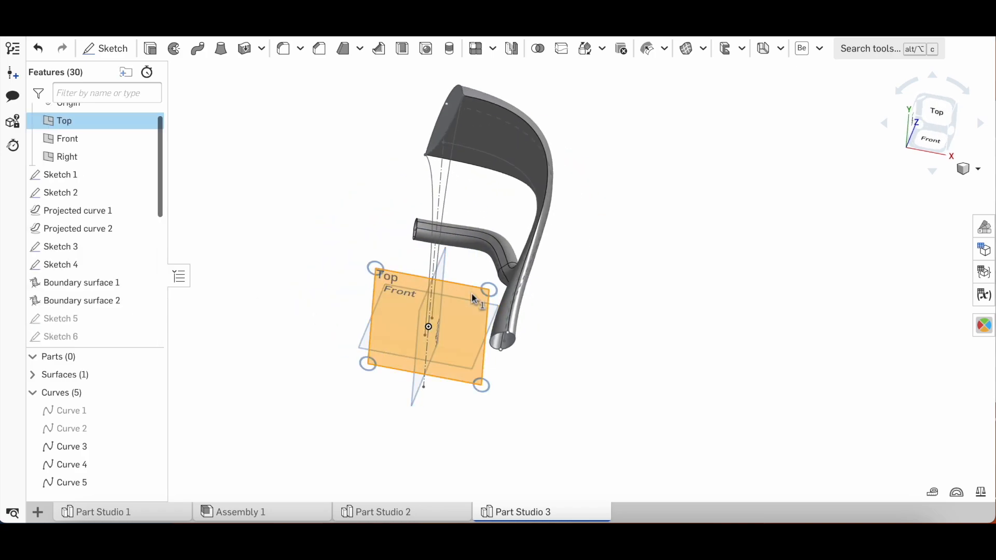
key("n")
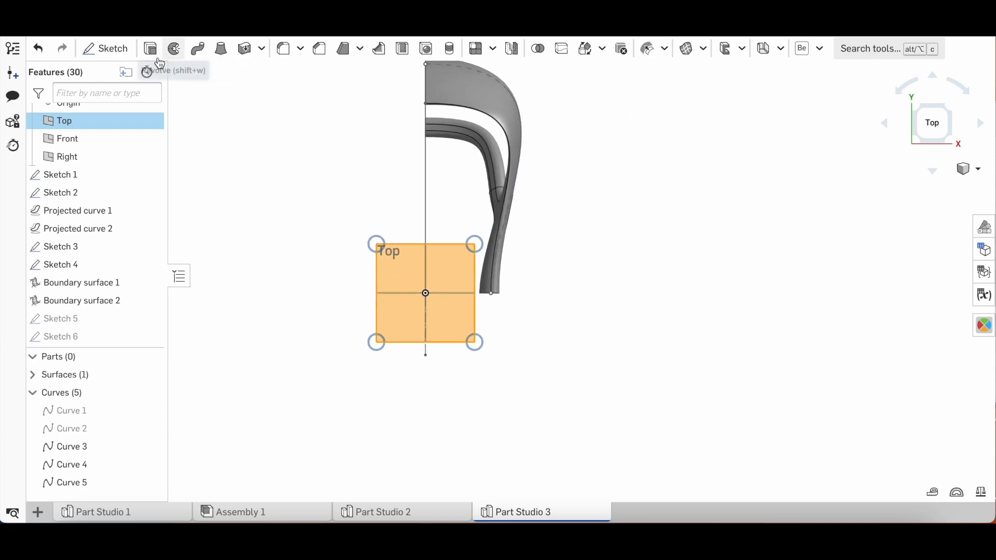
left_click(122, 50)
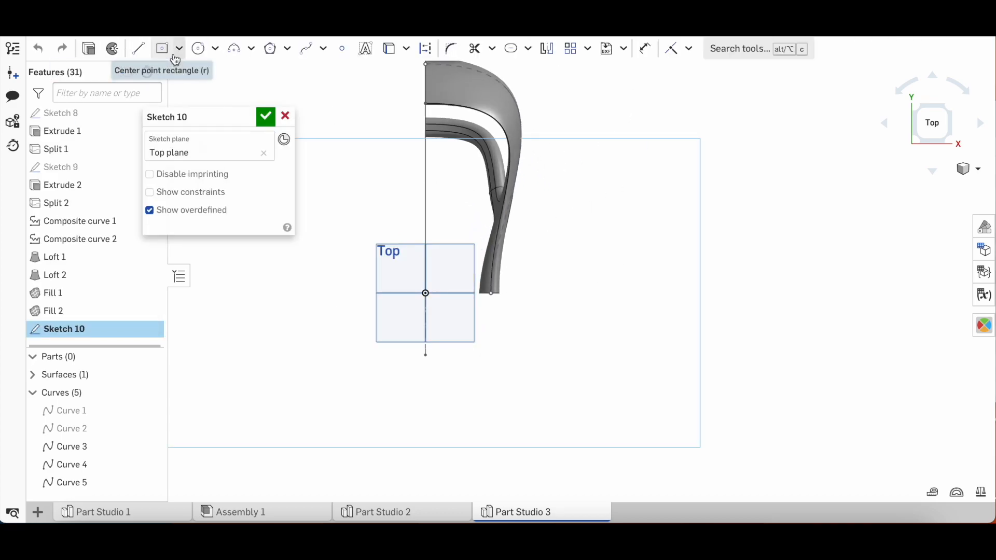
left_click(234, 48)
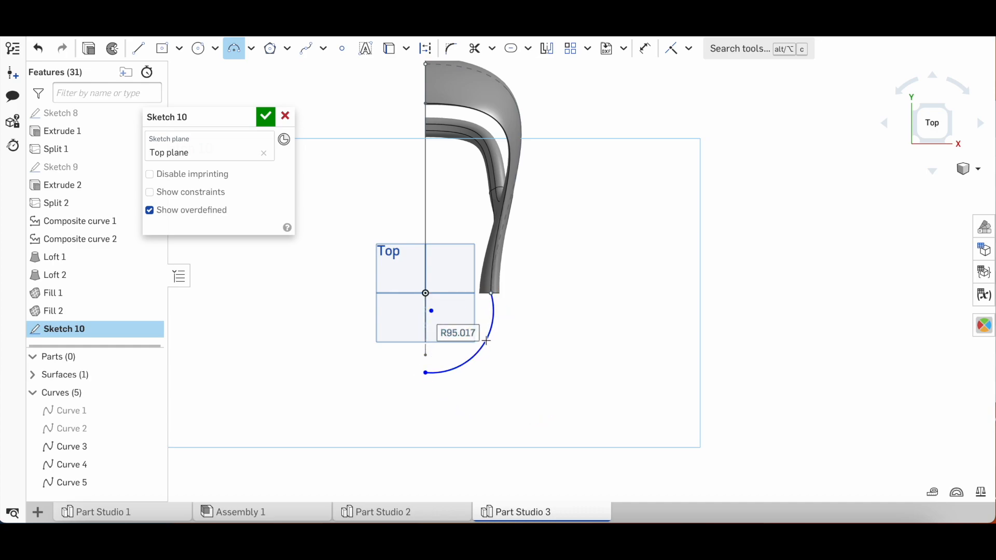
scroll(432, 308, "up", 3)
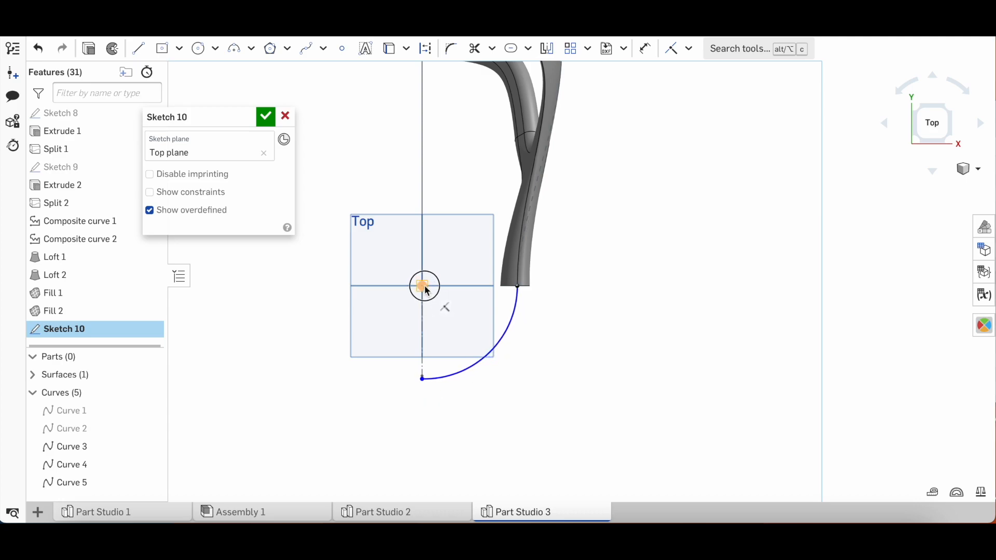
left_click(423, 284)
scroll(471, 316, "up", 1)
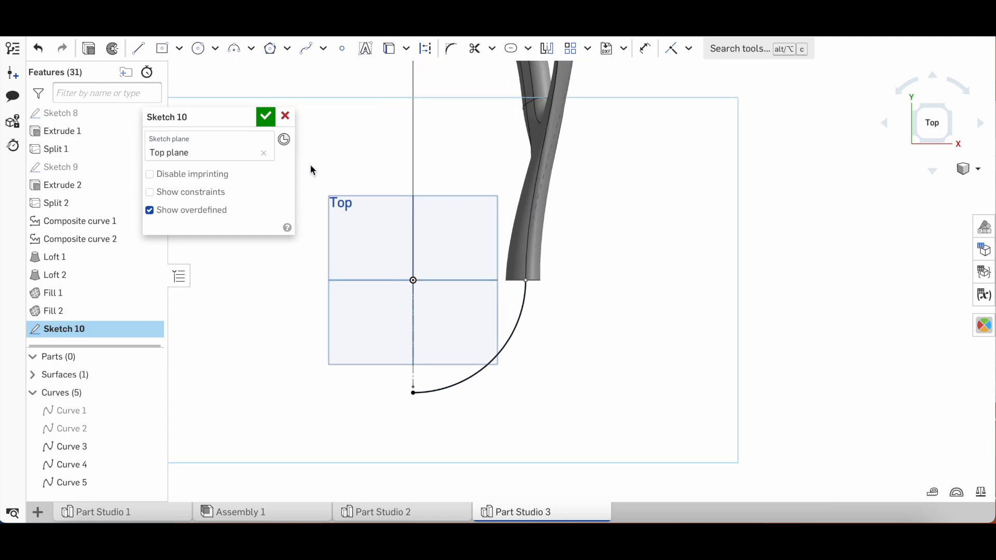
left_click(269, 121)
Step: Sweep the two narrow-end profile edges along the Sketch 10 arc as an added surface, and roll the history forward past Mirror 1
right_click_drag(337, 156, 313, 107)
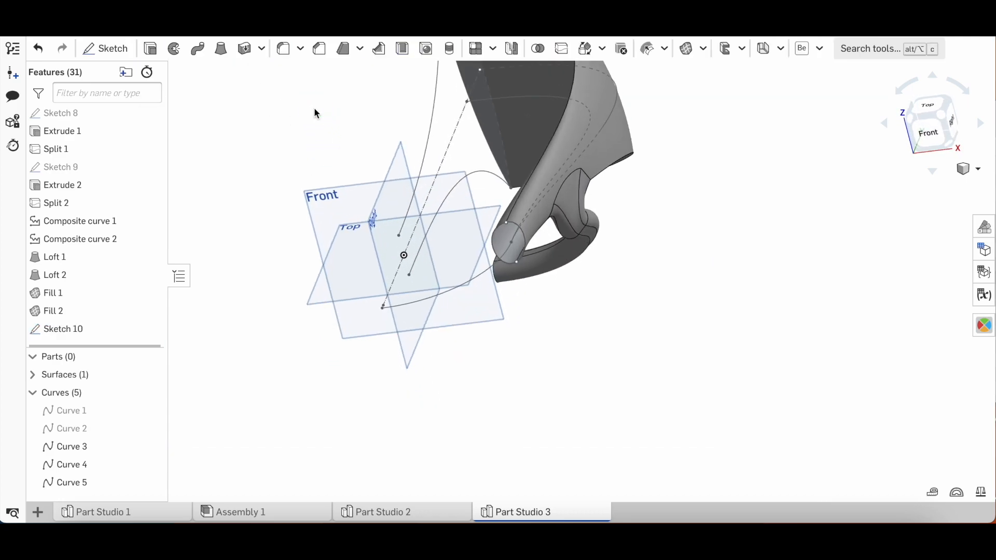
left_click(196, 48)
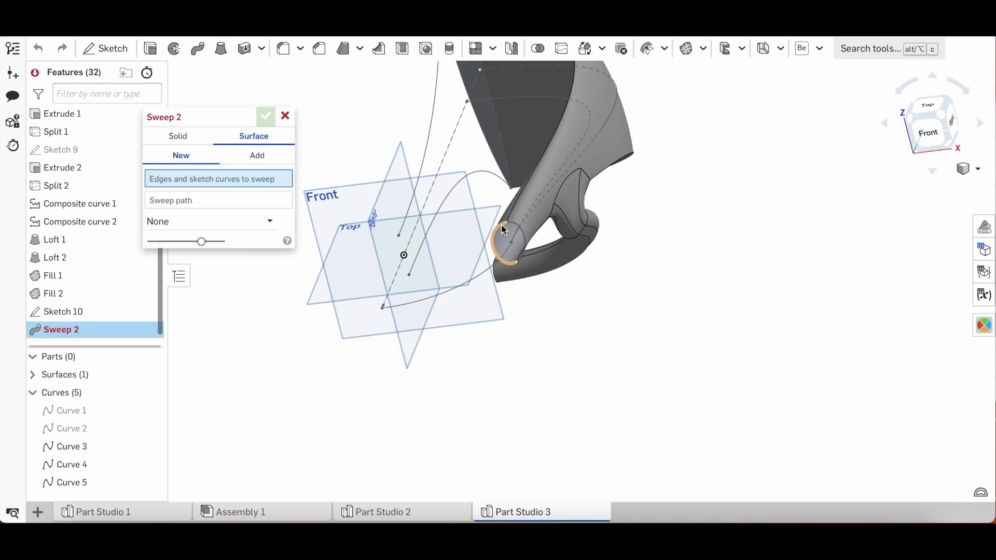
left_click(501, 224)
left_click(523, 234)
left_click(280, 228)
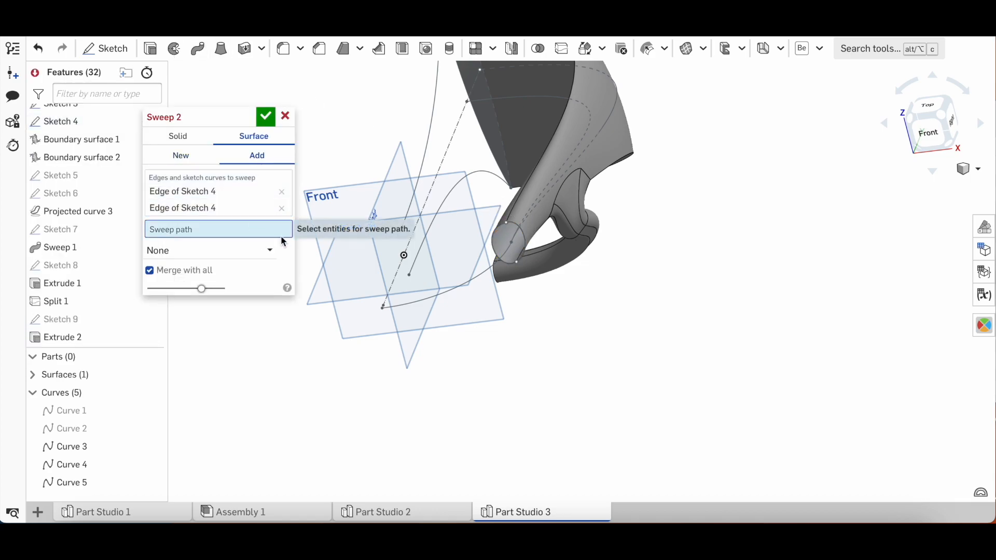
left_click(475, 279)
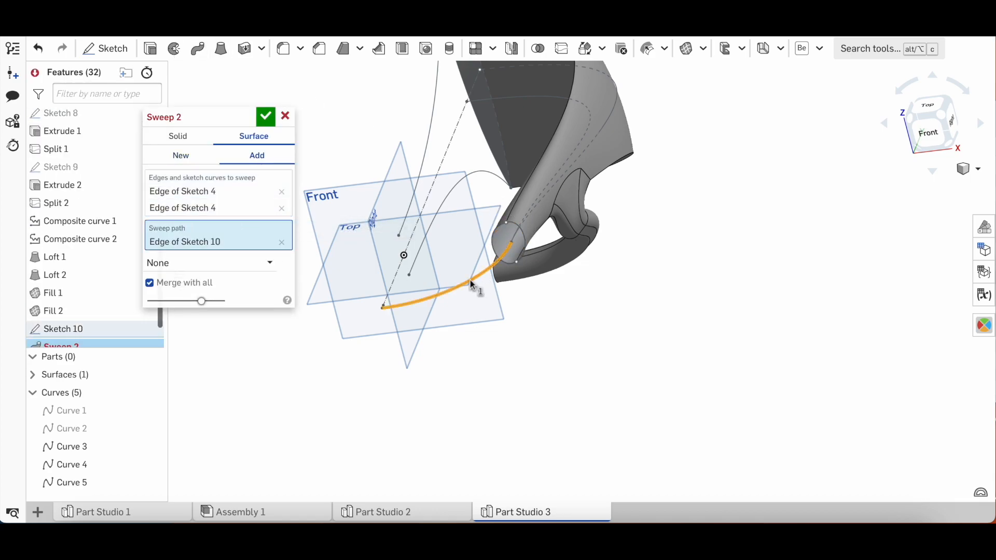
left_click(269, 120)
scroll(121, 191, "down", 1)
left_click_drag(77, 329, 75, 337)
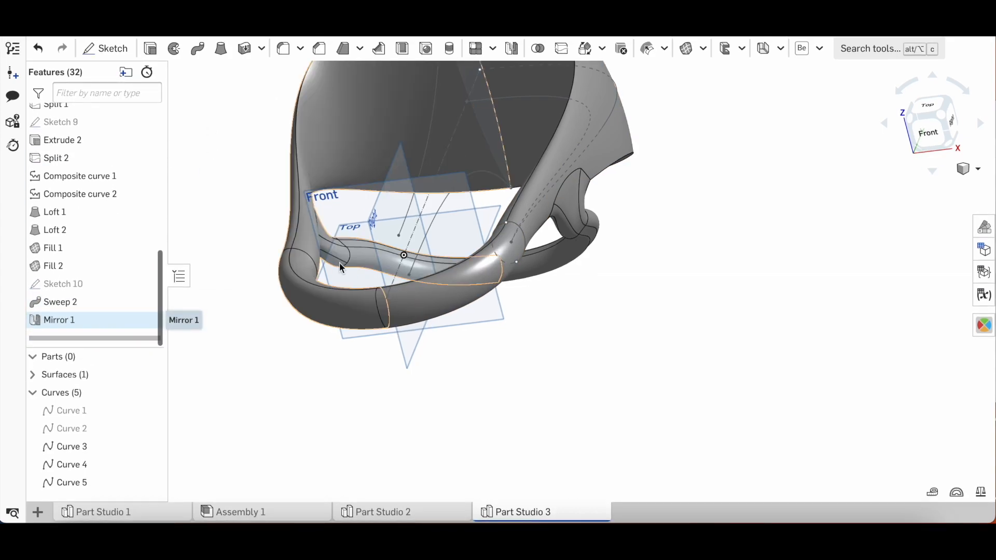
Step: Inspect the completed mirrored surface from all sides, checking the closed lower loop and the filled horn-to-tube joints
scroll(360, 274, "down", 3)
right_click_drag(360, 273, 346, 196)
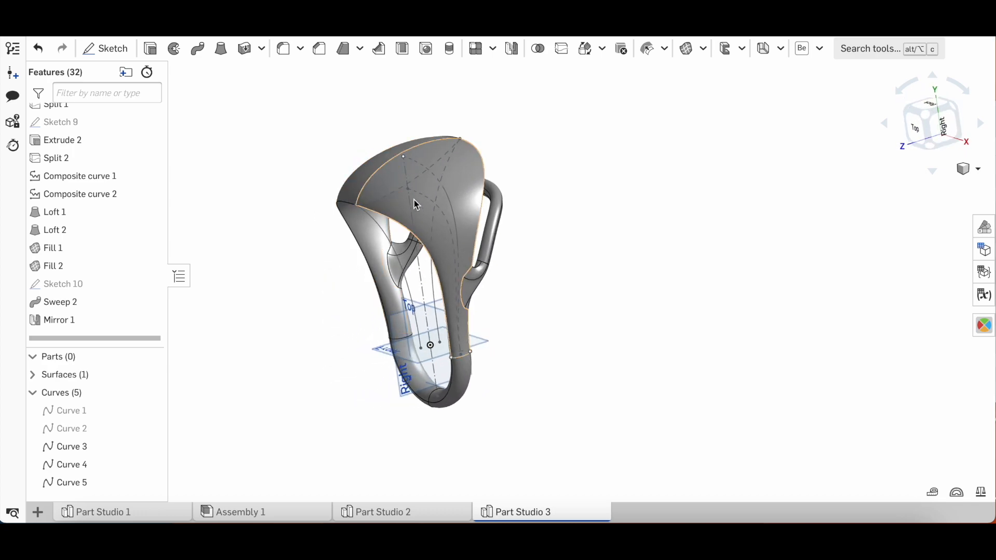
right_click_drag(414, 200, 440, 197)
scroll(300, 236, "up", 5)
mouse_move(301, 236)
right_mouse_down()
mouse_move(300, 224)
mouse_move(289, 229)
right_mouse_up()
right_click_drag(666, 278, 613, 274)
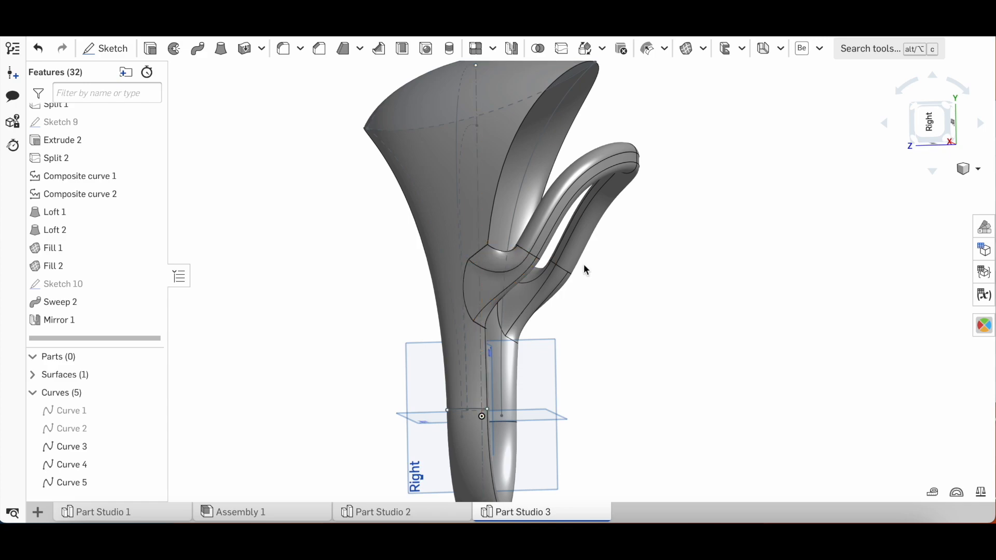
scroll(539, 250, "up", 5)
right_click_drag(510, 254, 538, 262)
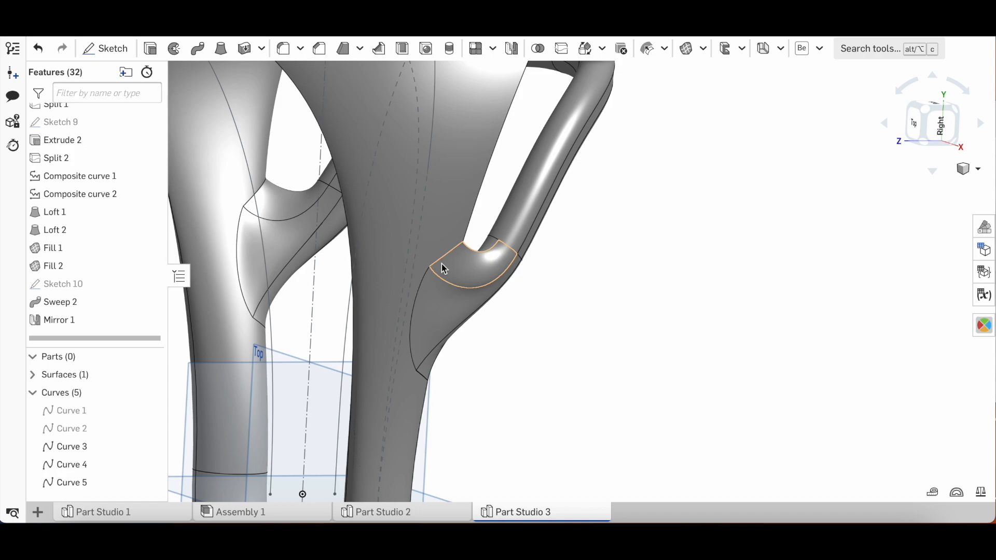
scroll(441, 263, "down", 5)
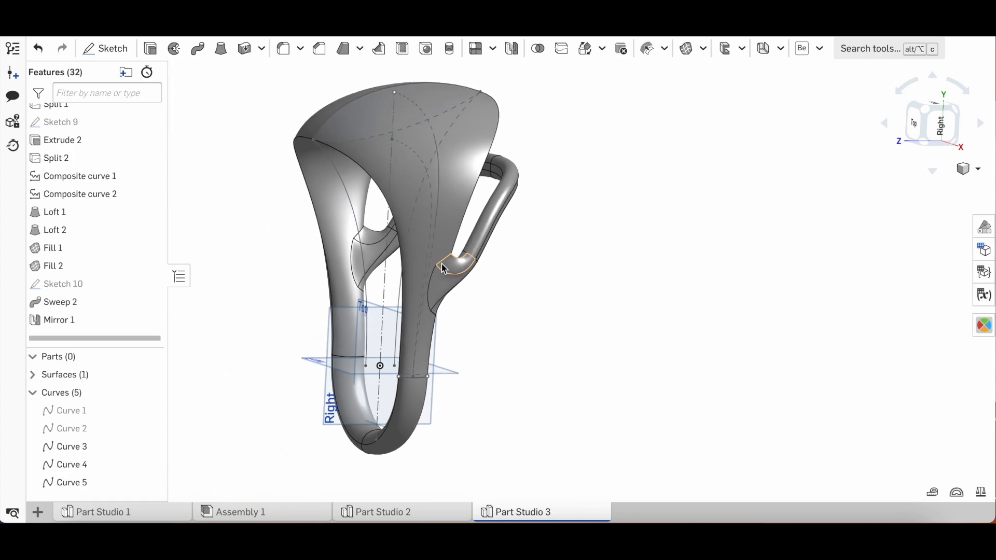
scroll(455, 275, "up", 3)
scroll(455, 275, "up", 1)
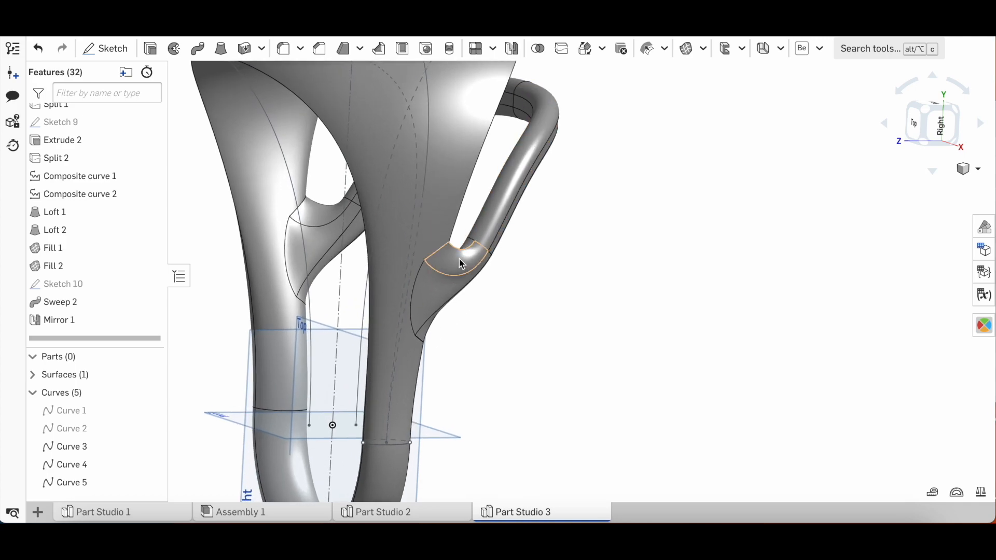
scroll(460, 264, "down", 4)
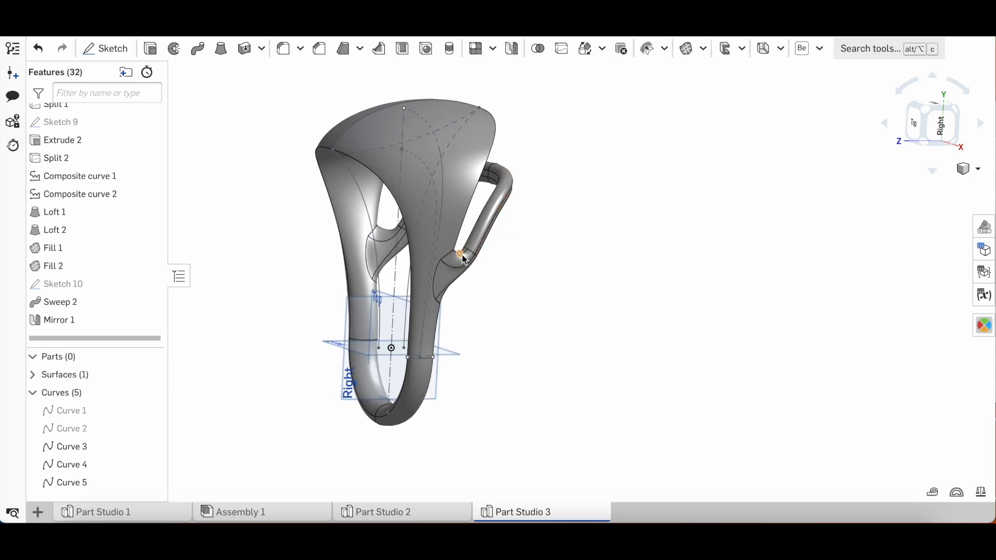
left_click(512, 180)
right_click_drag(512, 180, 413, 184)
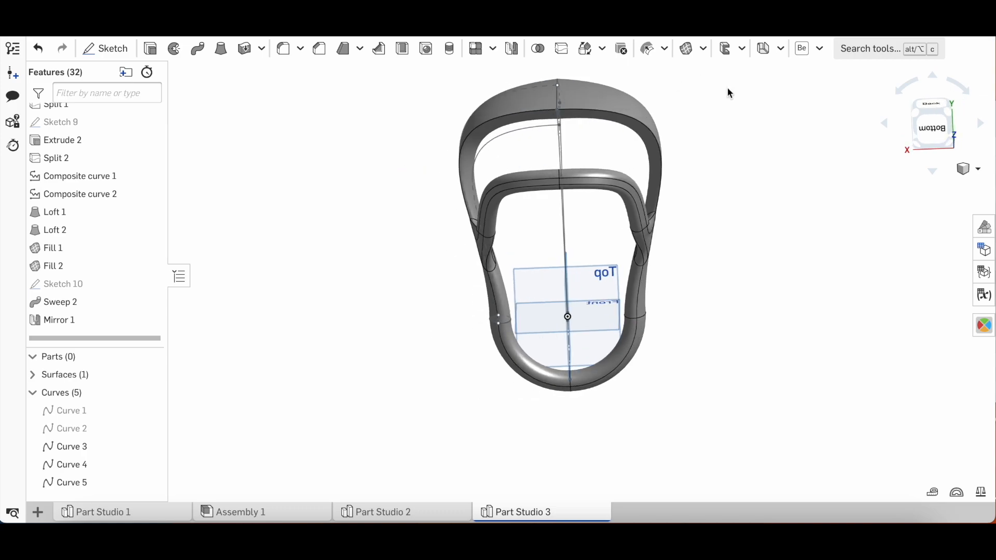
right_click_drag(724, 126, 681, 131)
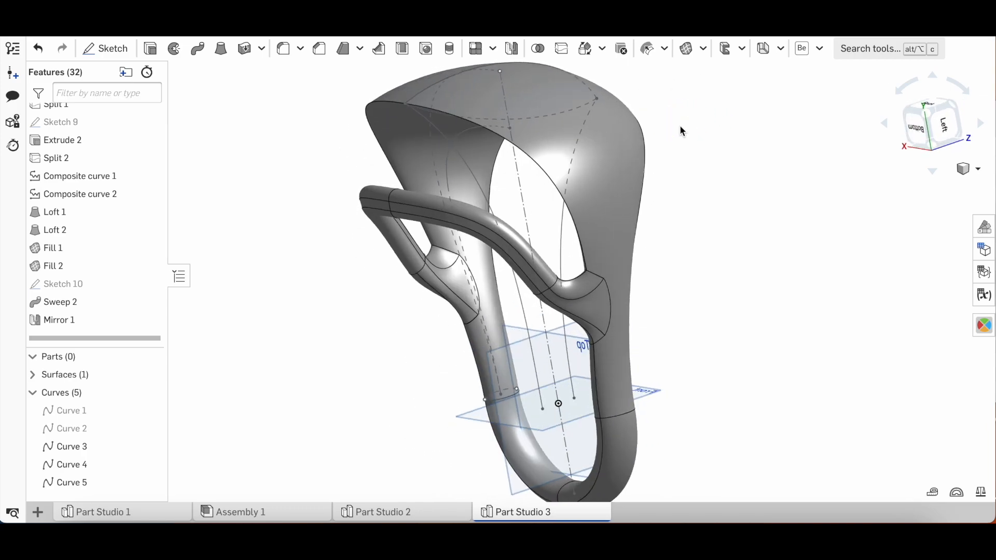
scroll(481, 170, "down", 5)
right_click_drag(481, 169, 351, 138)
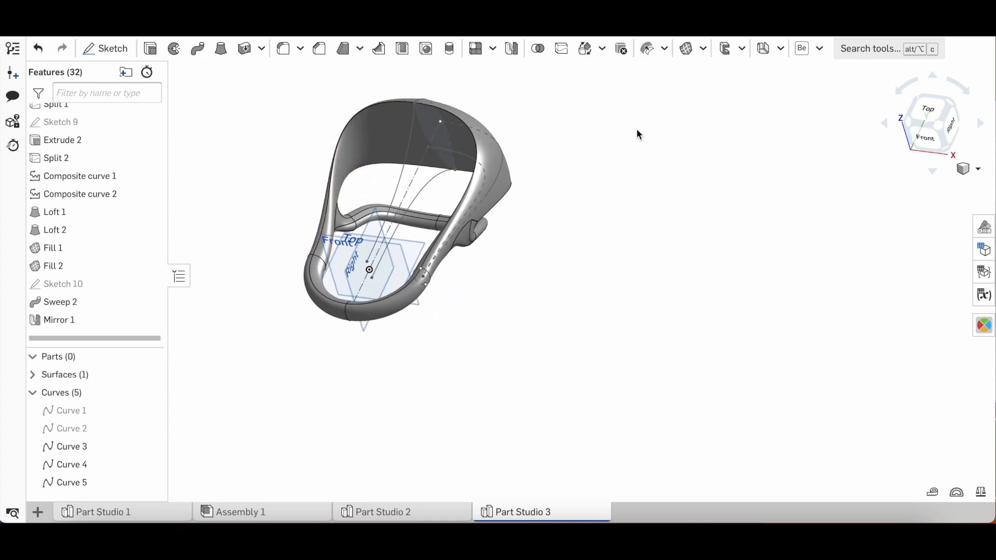